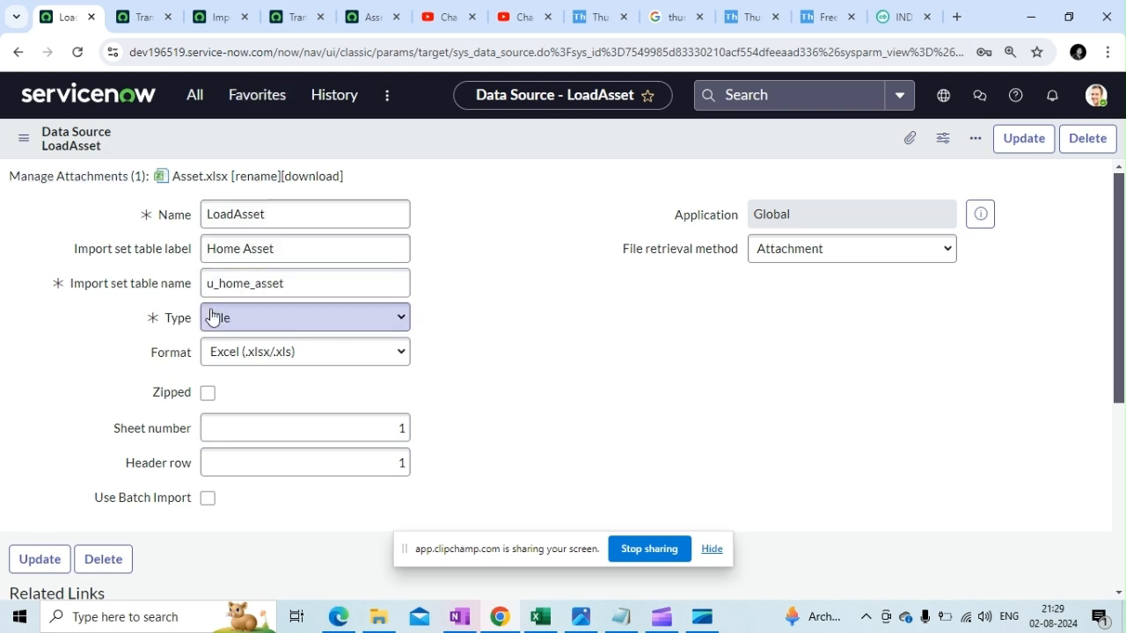
Step: Remove the Asset.xlsx attachment from the LoadAsset data source
{"action": "left_click", "coordinate": [82, 179]}
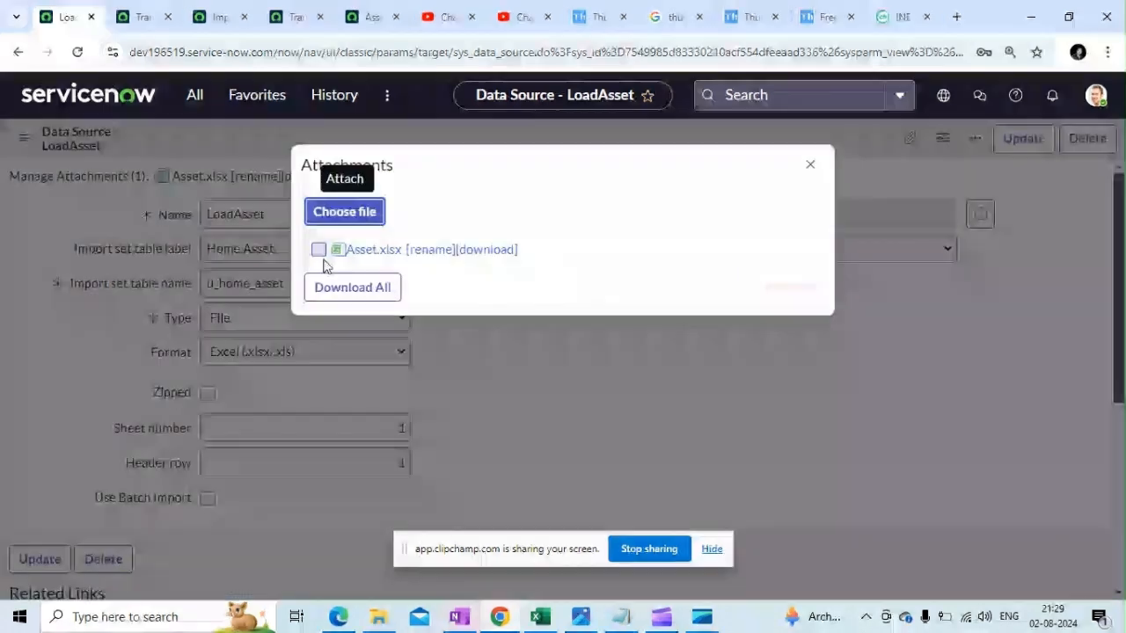
{"action": "left_click", "coordinate": [318, 251]}
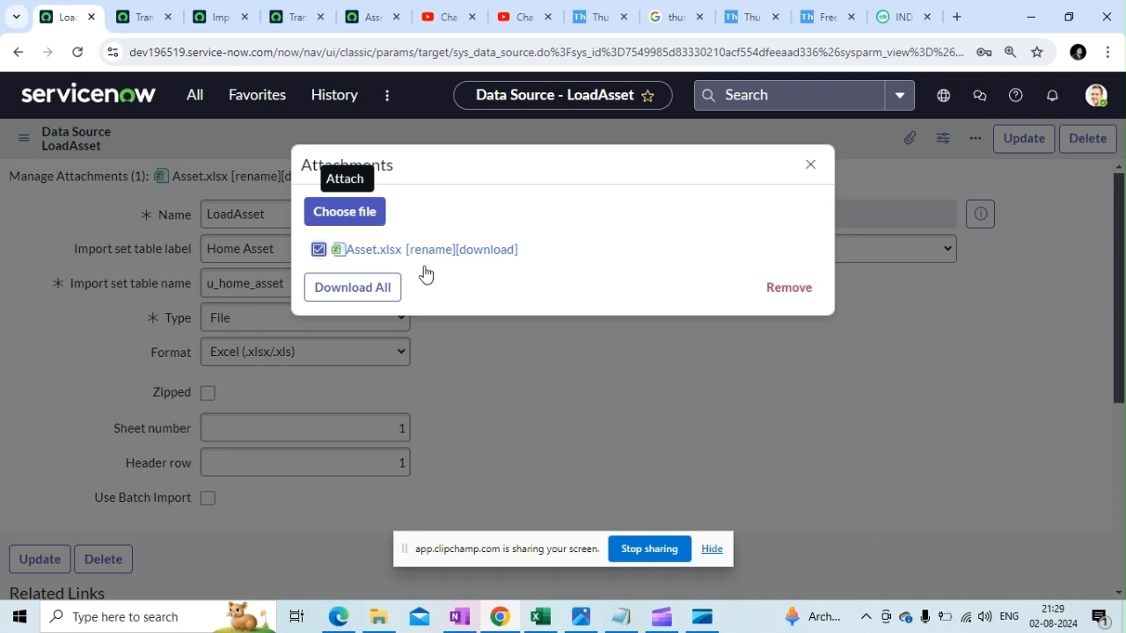
{"action": "left_click", "coordinate": [787, 295]}
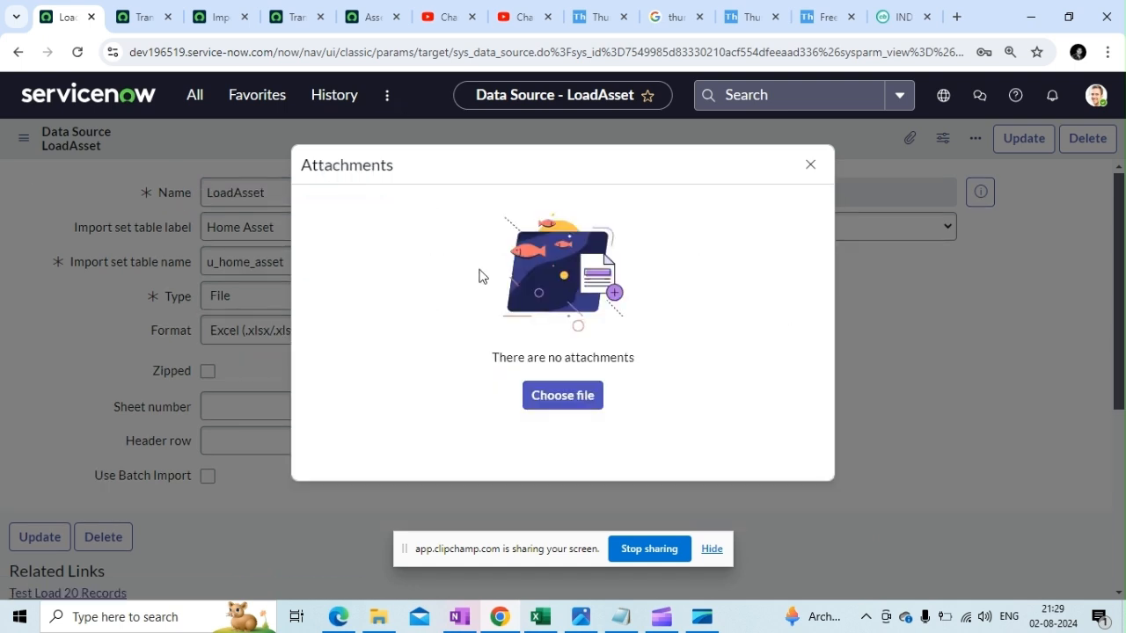
{"action": "left_click", "coordinate": [810, 165]}
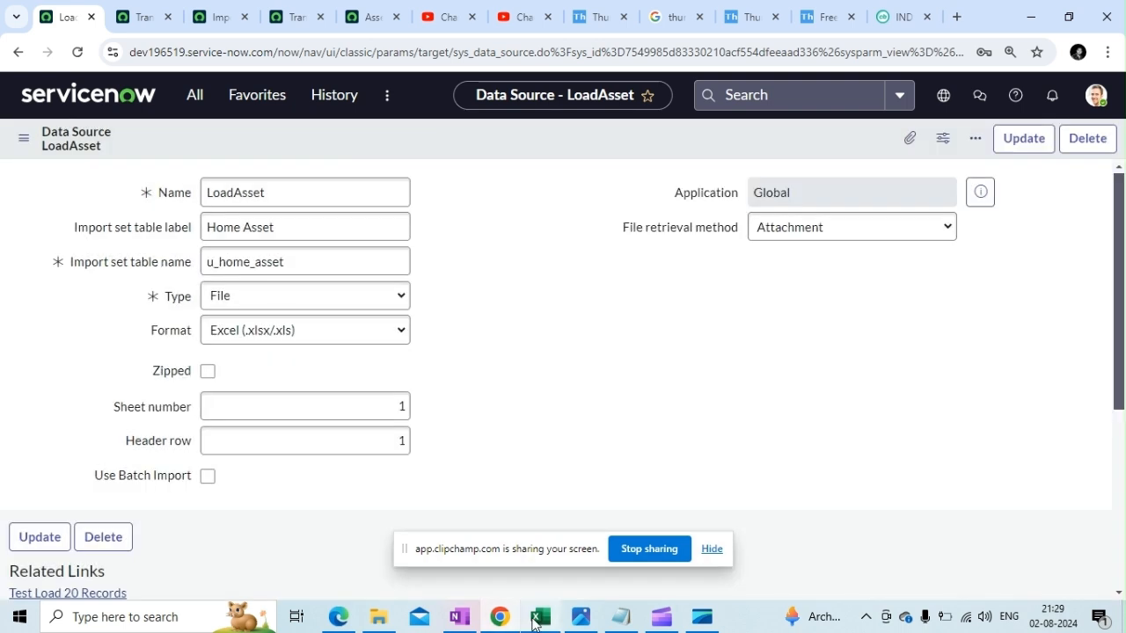
Step: Examine the Asset Tag and Serial No rows of the Asset workbook in Excel, and return to the data source in Chrome
{"action": "left_click", "coordinate": [540, 617]}
{"action": "left_click_drag", "start_coordinate": [53, 195], "coordinate": [151, 272]}
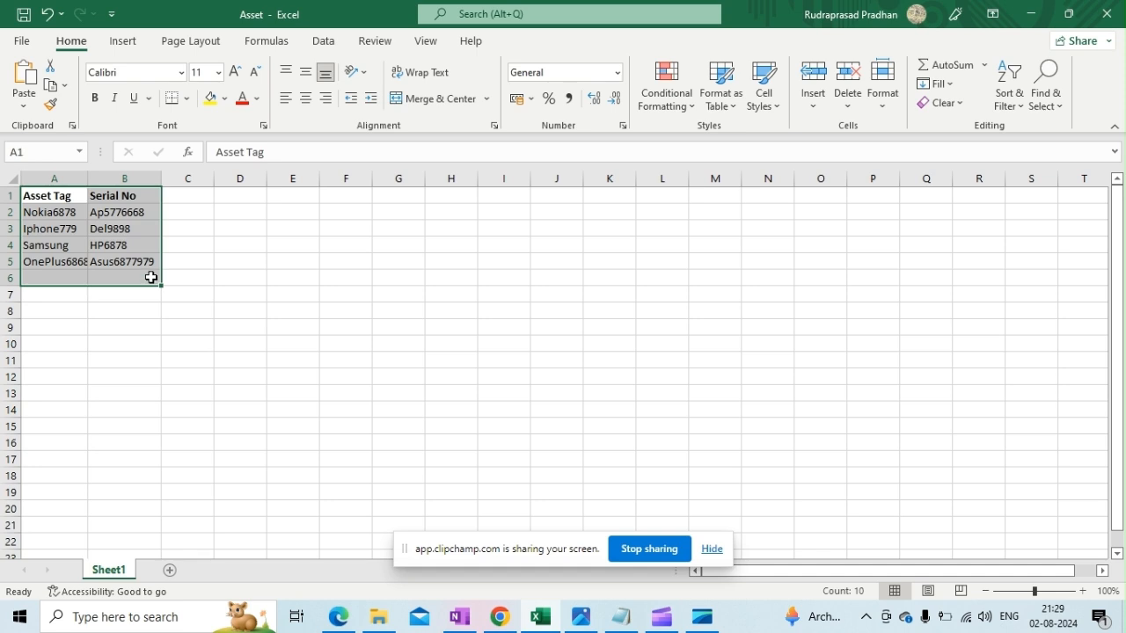
{"action": "left_click", "coordinate": [158, 345]}
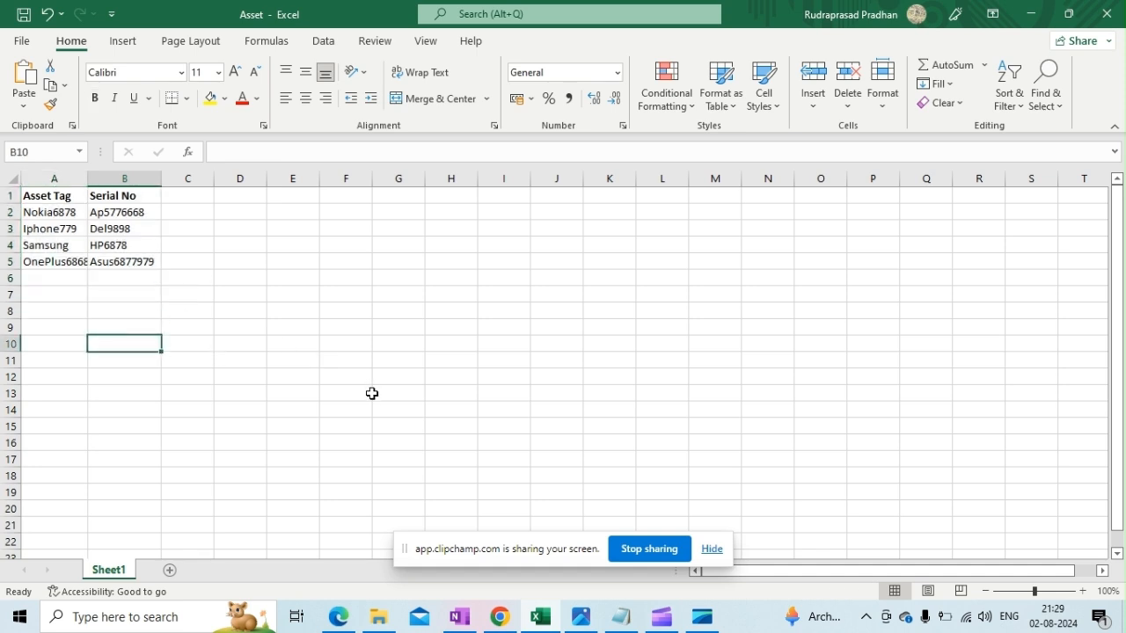
{"action": "mouse_move", "coordinate": [499, 616]}
{"action": "left_click", "coordinate": [486, 554]}
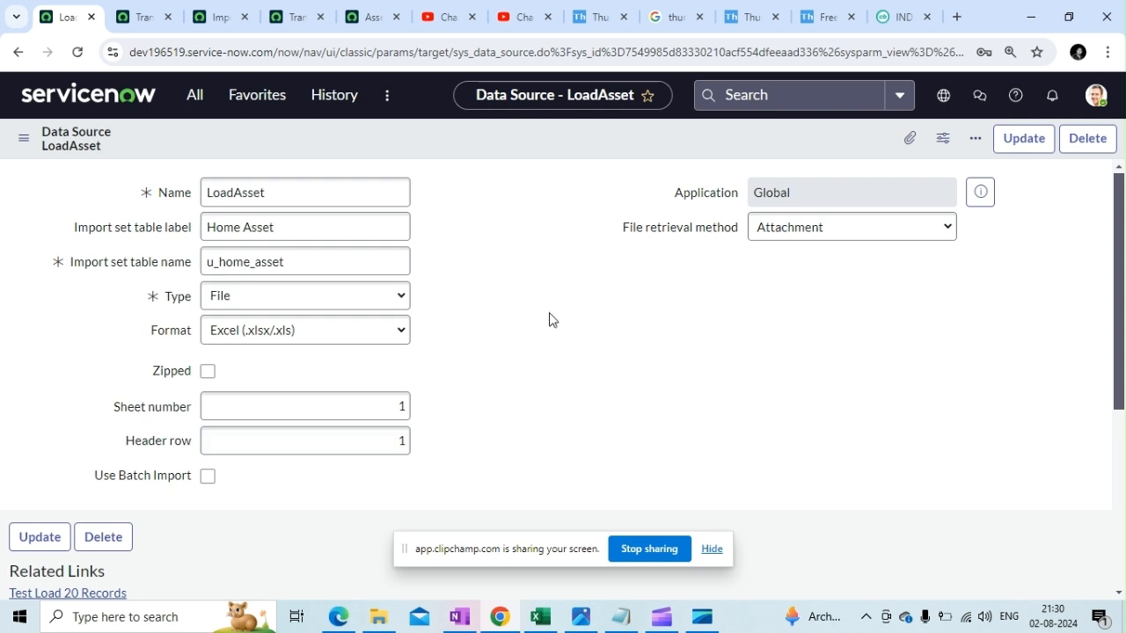
Step: Open the data source's TransformAsset table transform map and examine its source table, target table and field maps
{"action": "scroll", "coordinate": [548, 317], "scroll_direction": "down", "scroll_amount": 4}
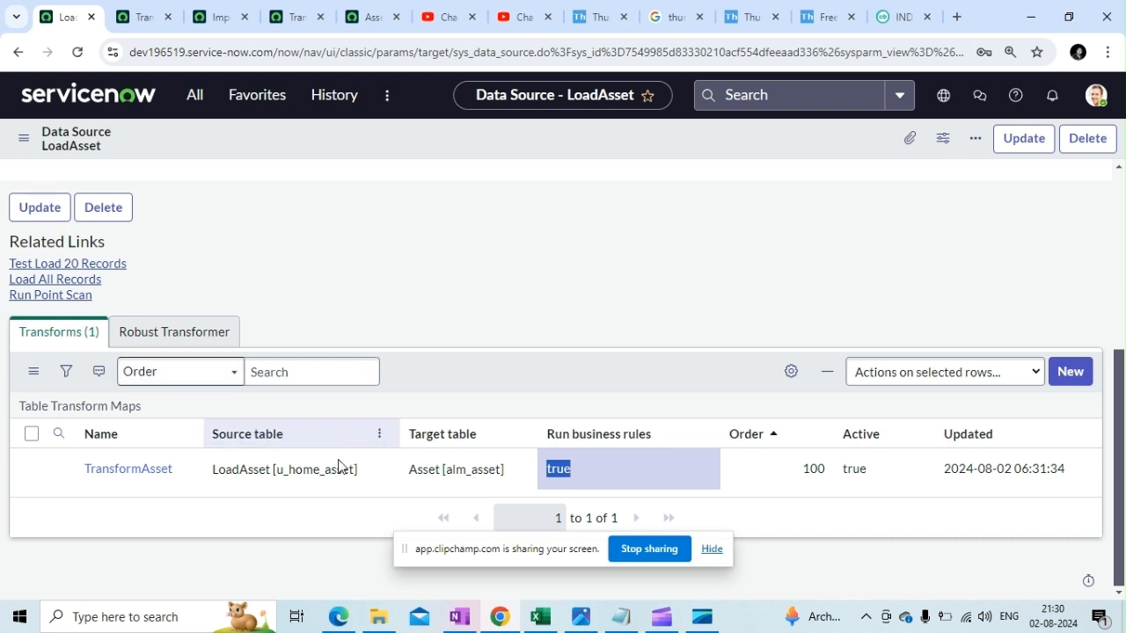
{"action": "left_click", "coordinate": [133, 465], "text": "ctrl"}
{"action": "left_click", "coordinate": [132, 24]}
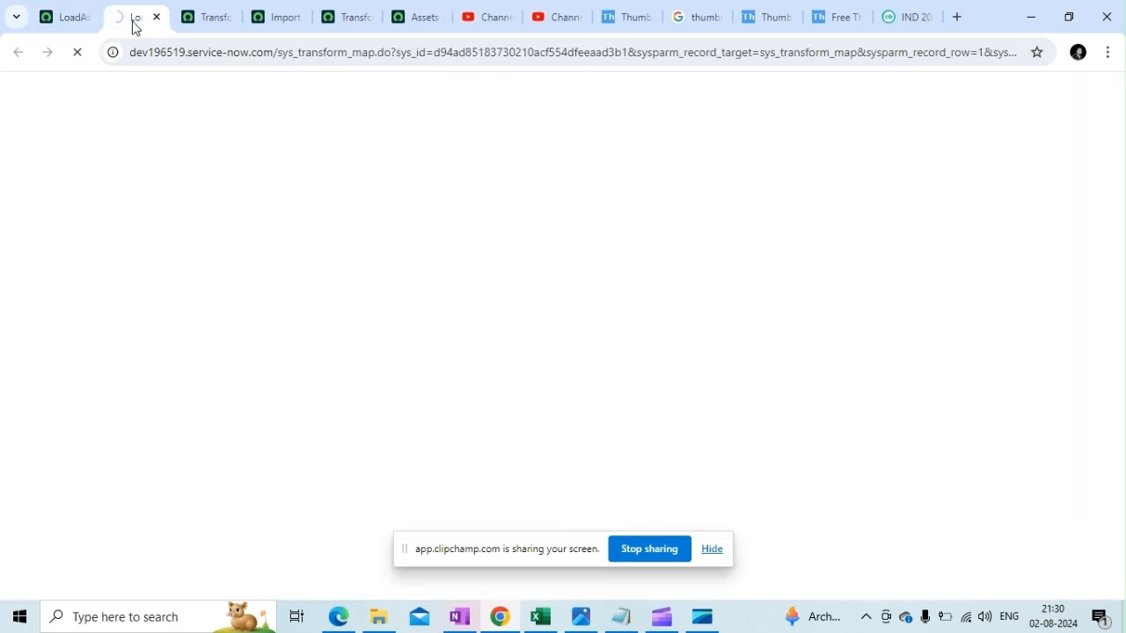
{"action": "left_click", "coordinate": [211, 19]}
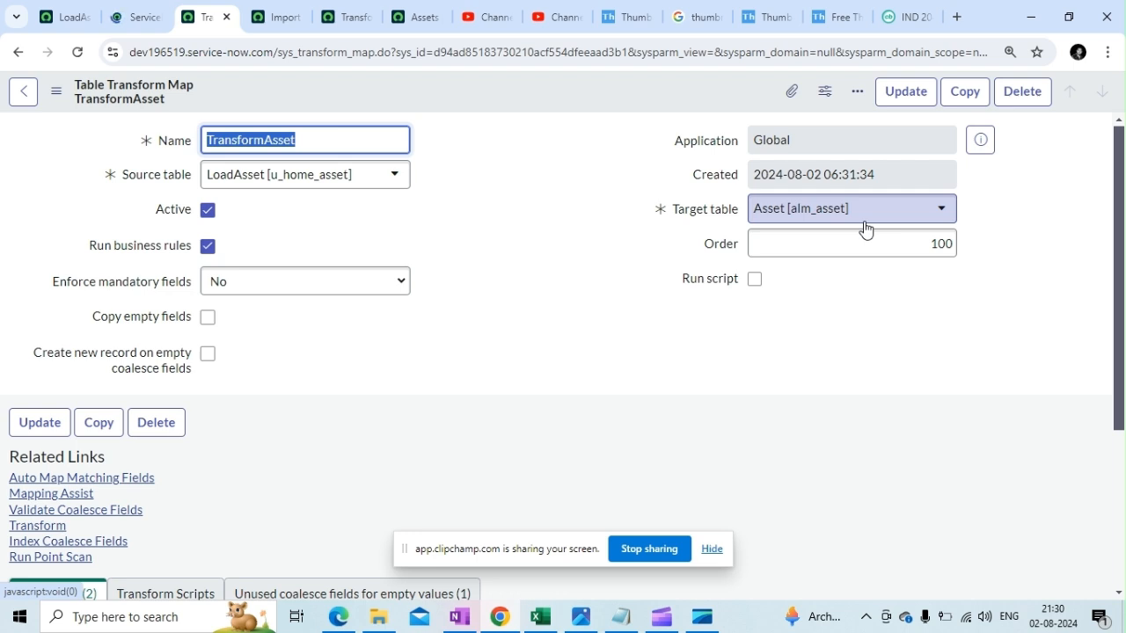
{"action": "scroll", "coordinate": [590, 194], "scroll_direction": "down", "scroll_amount": 3}
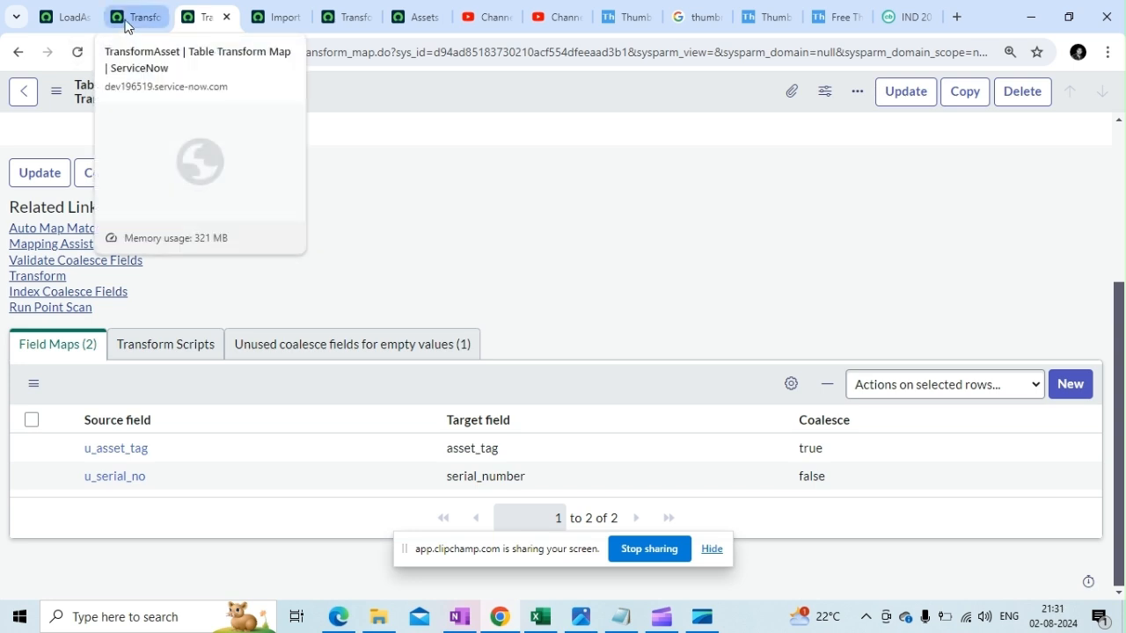
Step: From the LoadAsset data source, list all incidents and open the "Email server is down." incident in its own browser tab
{"action": "left_click", "coordinate": [58, 22]}
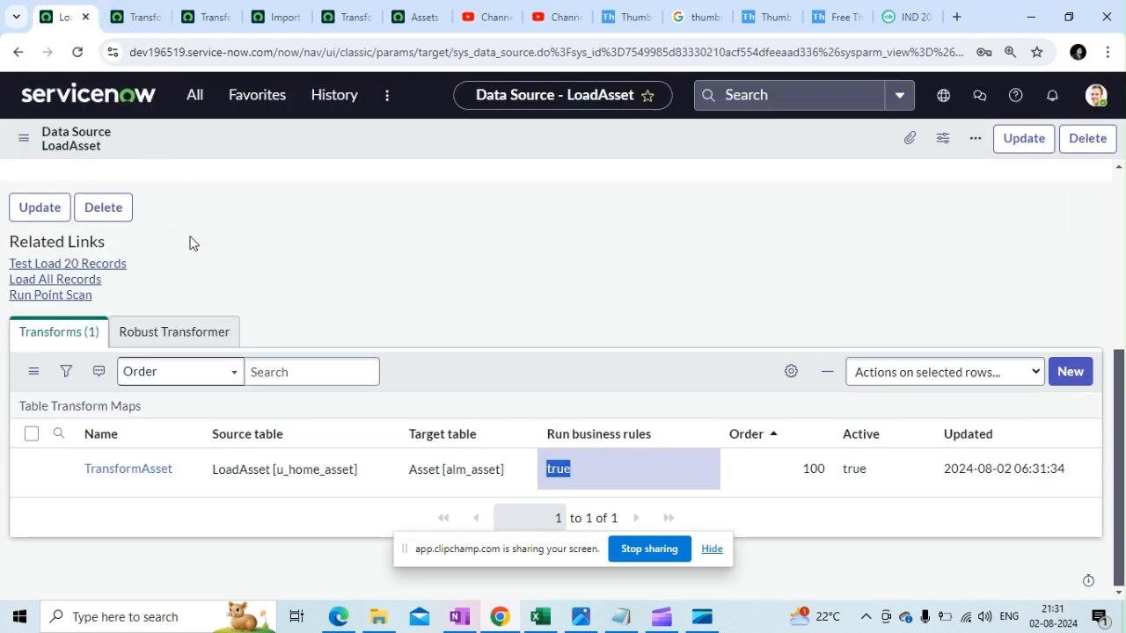
{"action": "scroll", "coordinate": [616, 492], "scroll_direction": "up", "scroll_amount": 1}
{"action": "left_click", "coordinate": [197, 98]}
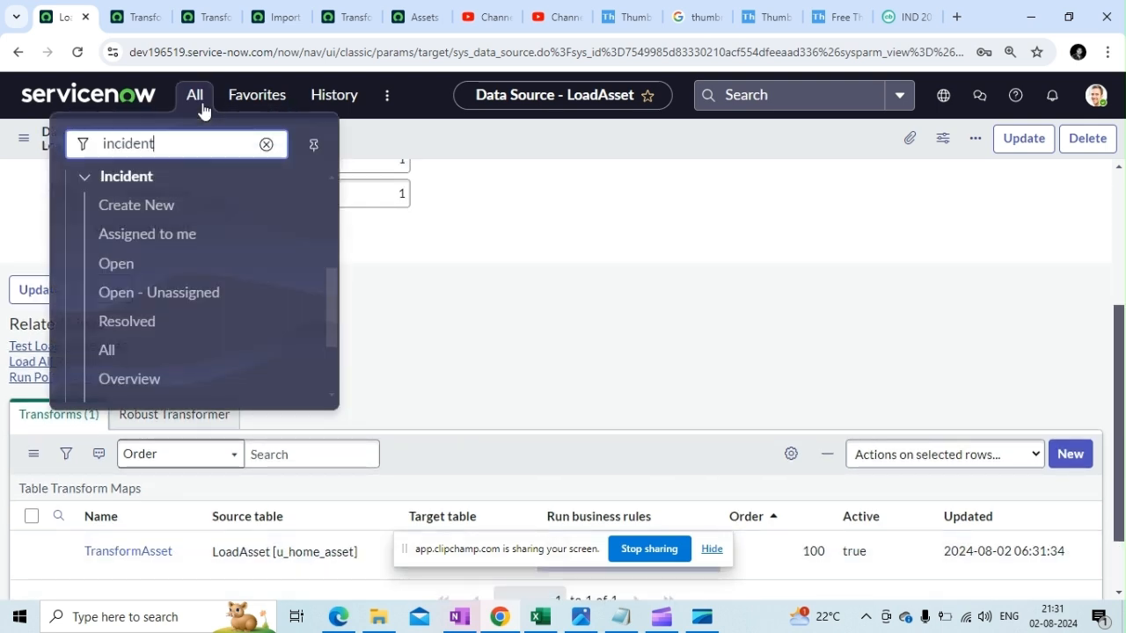
{"action": "left_click", "coordinate": [105, 353]}
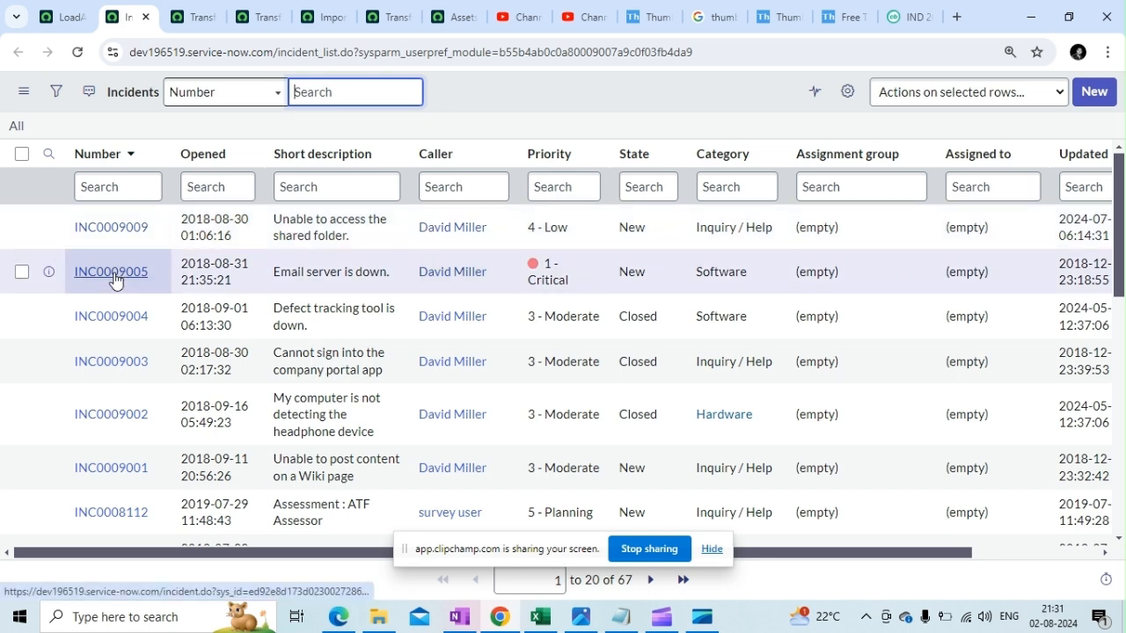
{"action": "middle_click", "coordinate": [116, 278]}
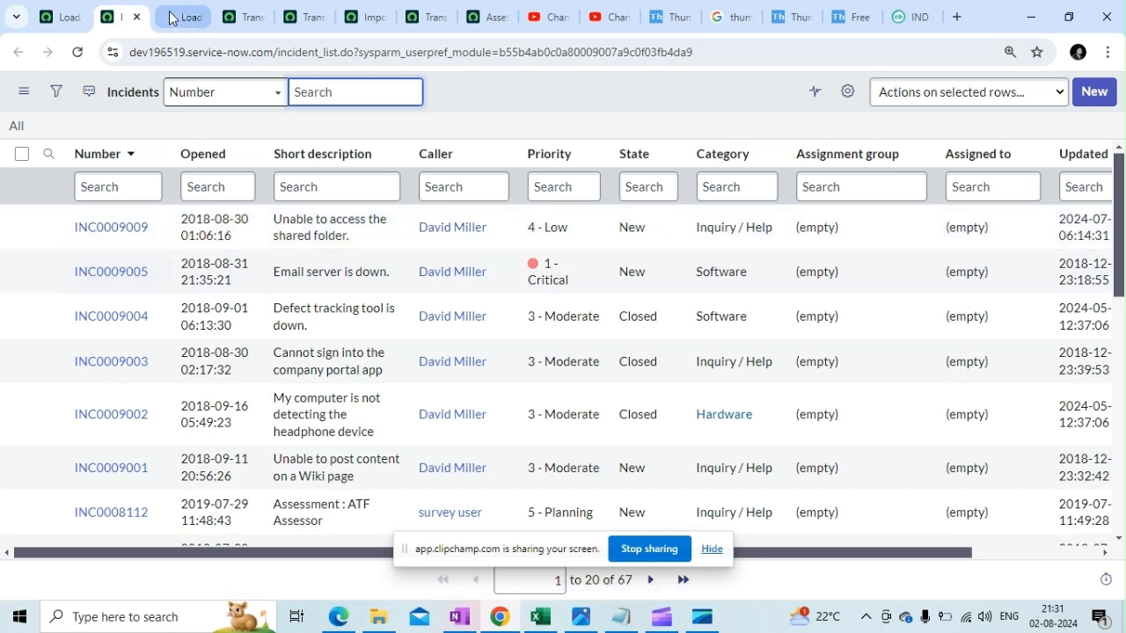
{"action": "left_click", "coordinate": [174, 17]}
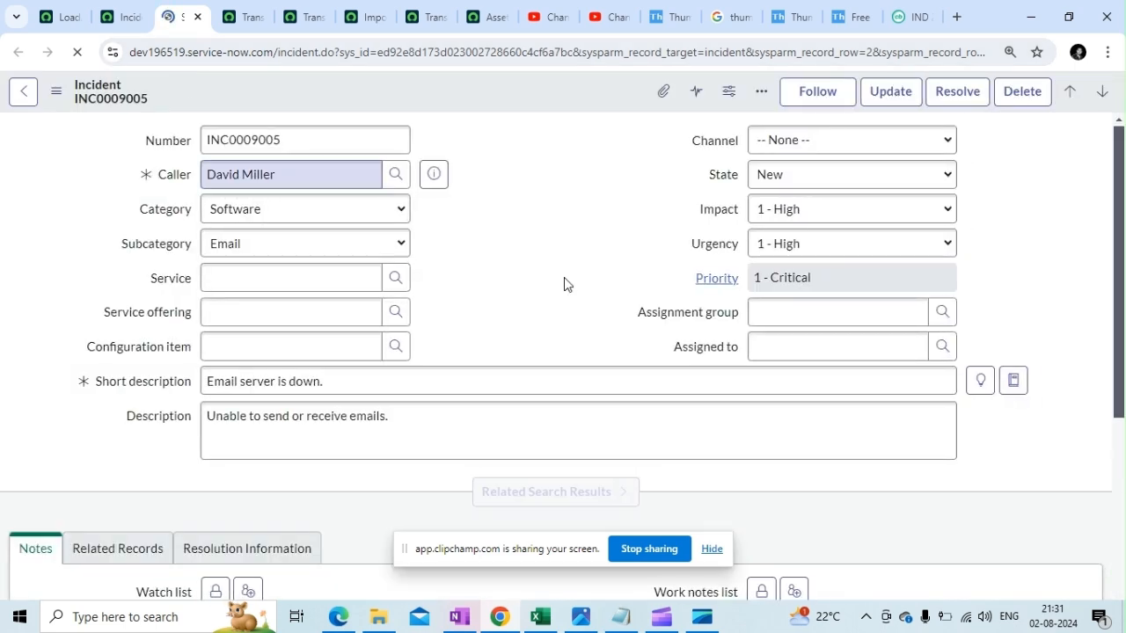
Step: Attach the Asset Excel file from the Desktop to the open incident
{"action": "left_click", "coordinate": [664, 95]}
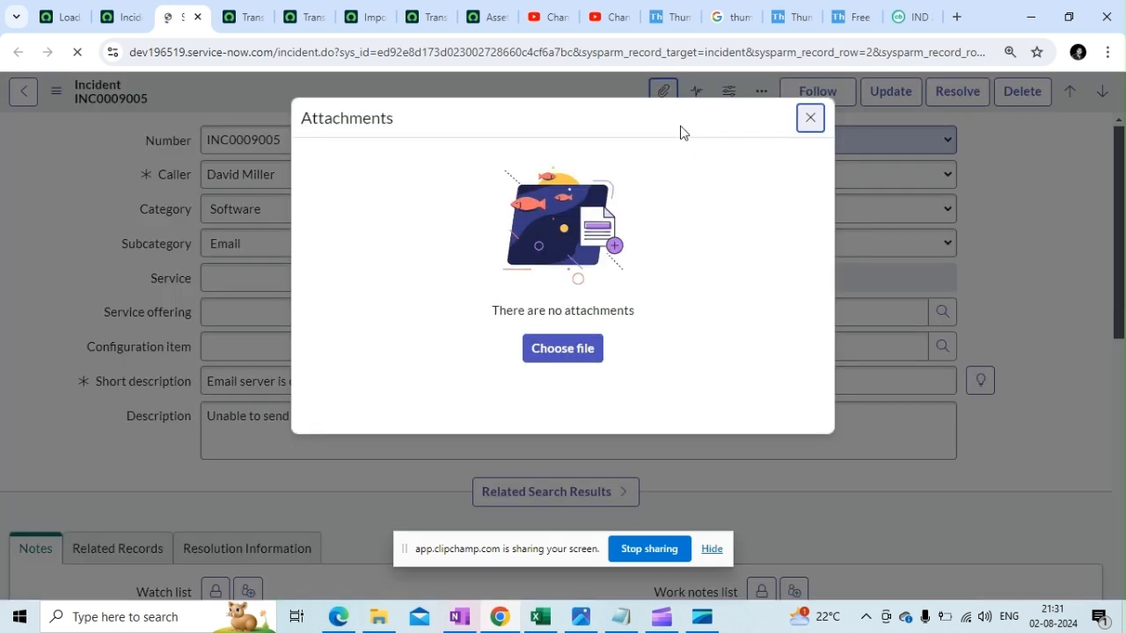
{"action": "left_click", "coordinate": [570, 352]}
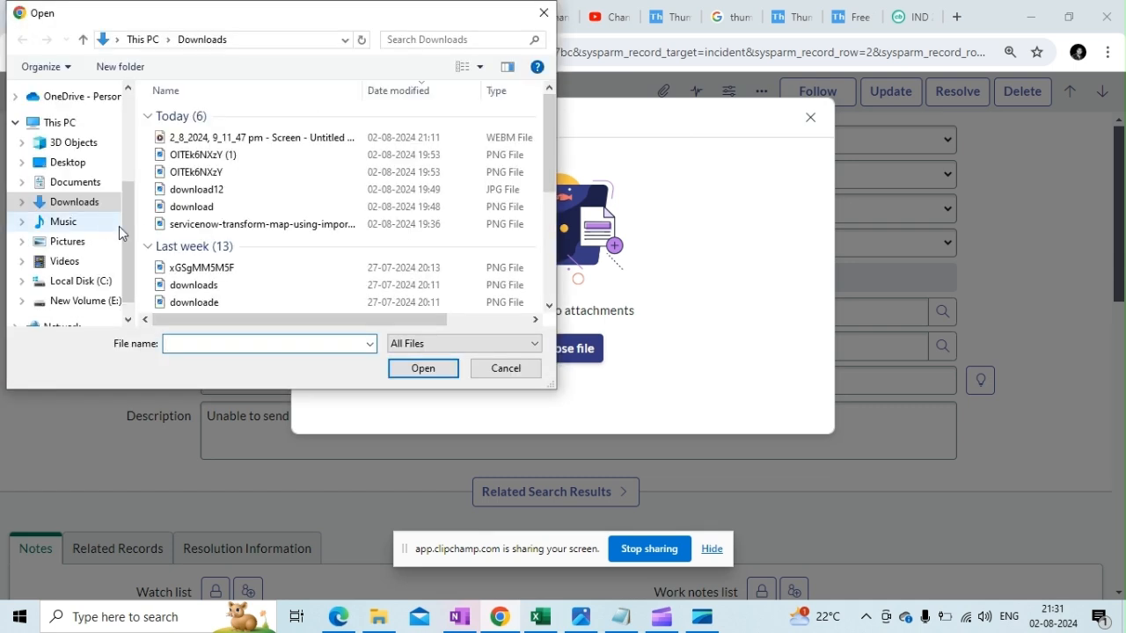
{"action": "left_click", "coordinate": [74, 164]}
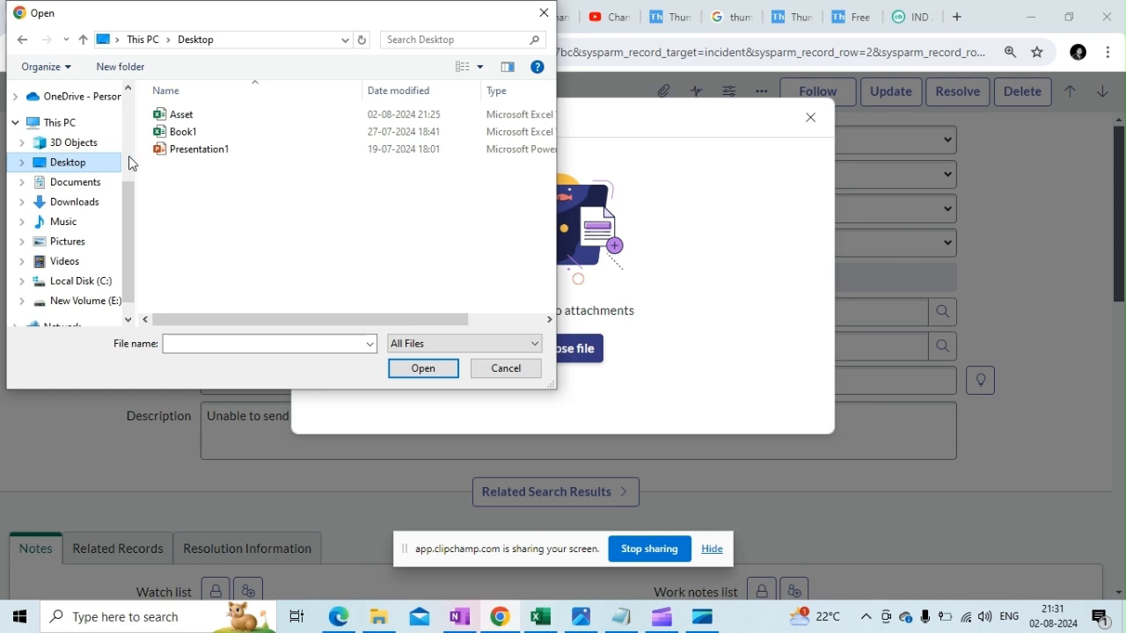
{"action": "left_click", "coordinate": [213, 125]}
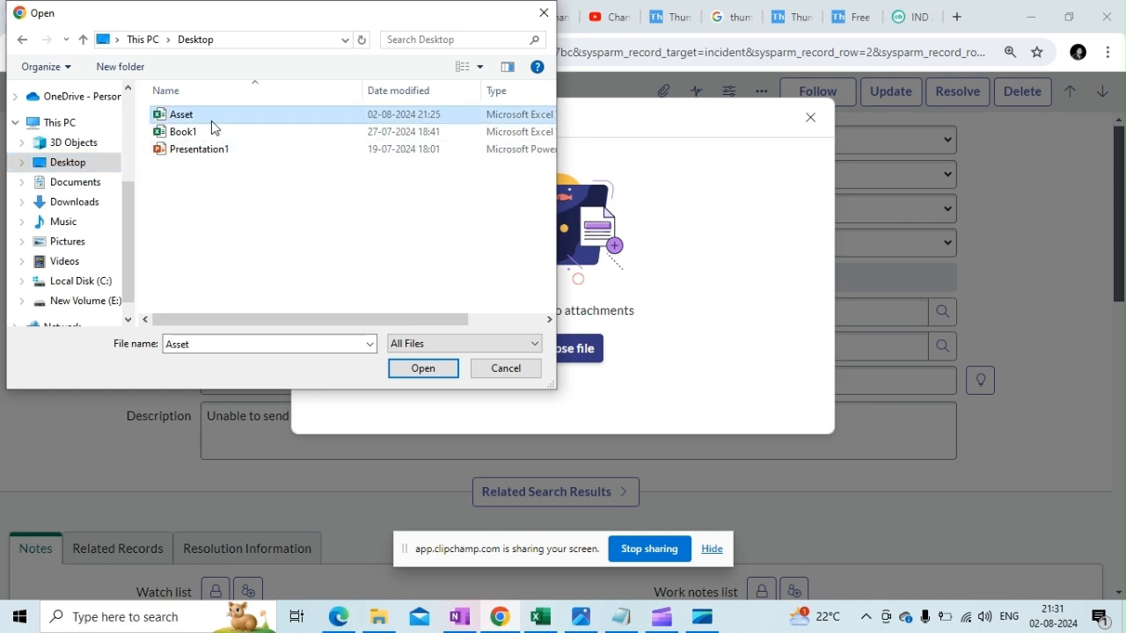
{"action": "left_click", "coordinate": [426, 370]}
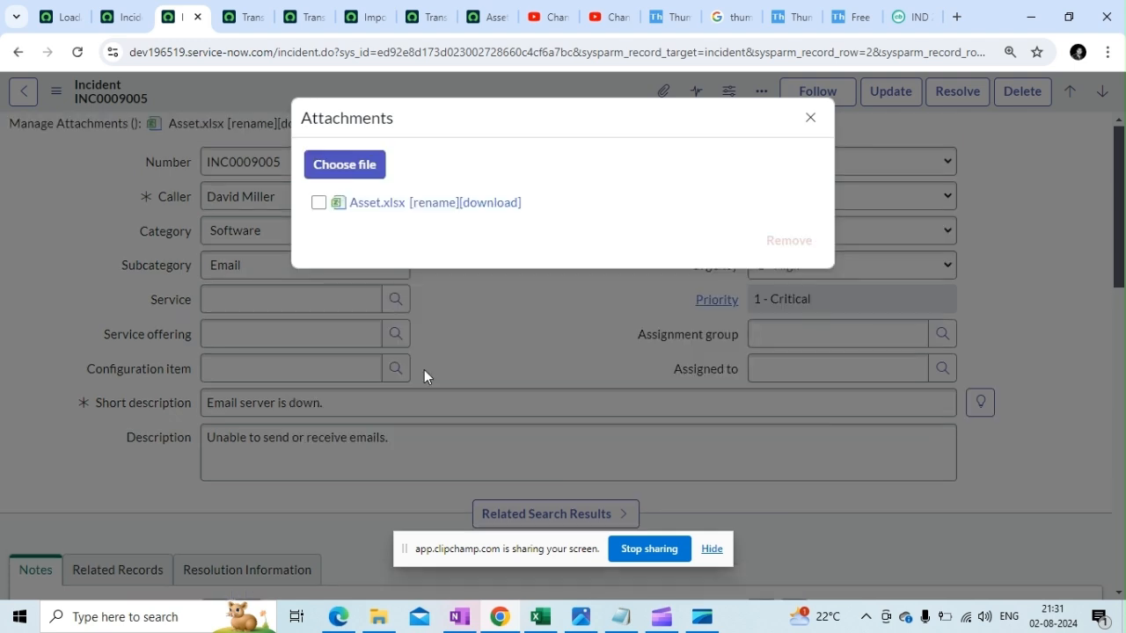
Step: Save the Asset workbook in Excel and return to the incident's attachments in Chrome
{"action": "left_click", "coordinate": [540, 616]}
{"action": "left_click", "coordinate": [219, 336]}
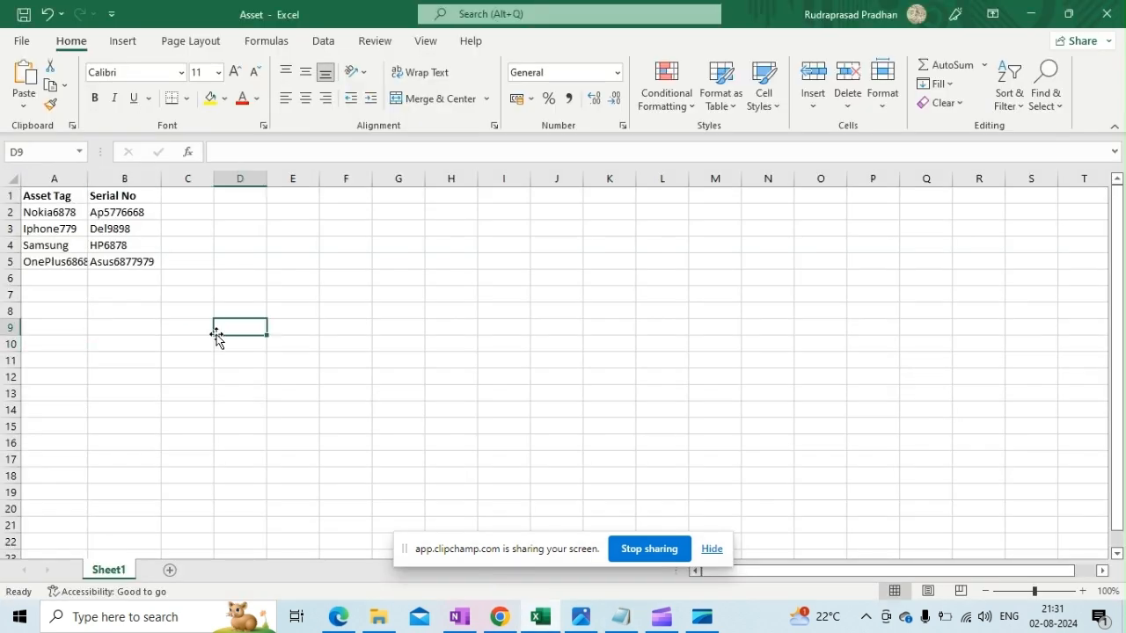
{"action": "left_click", "coordinate": [499, 616]}
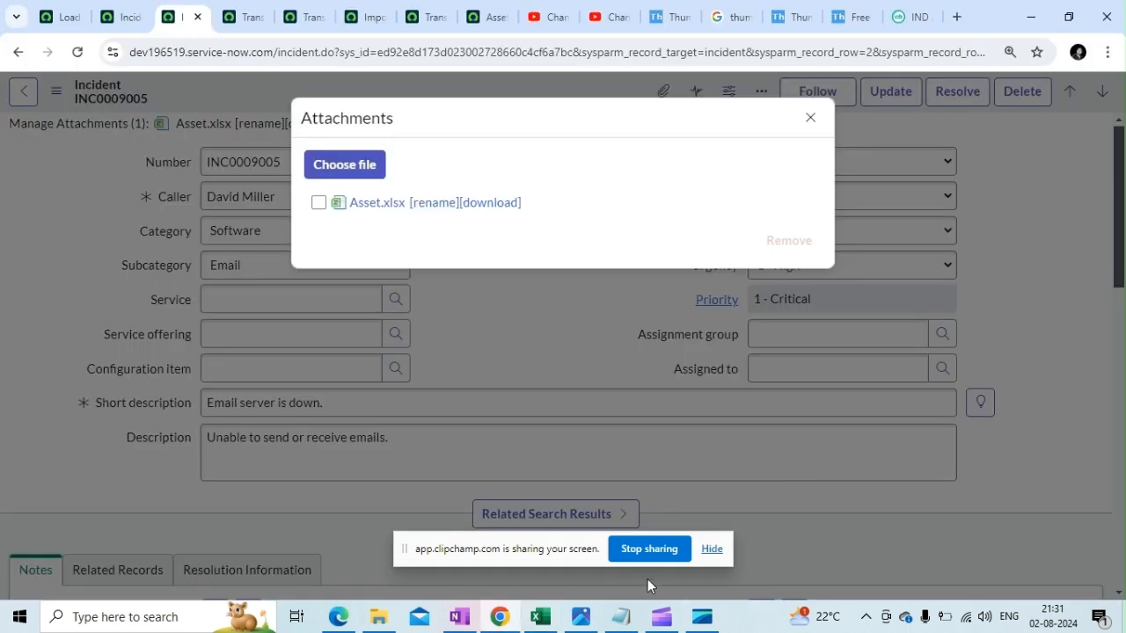
Step: Remove the incident's existing Asset.xlsx attachment and attach the saved Asset file from the Desktop in its place
{"action": "left_click", "coordinate": [319, 203]}
{"action": "left_click", "coordinate": [788, 242]}
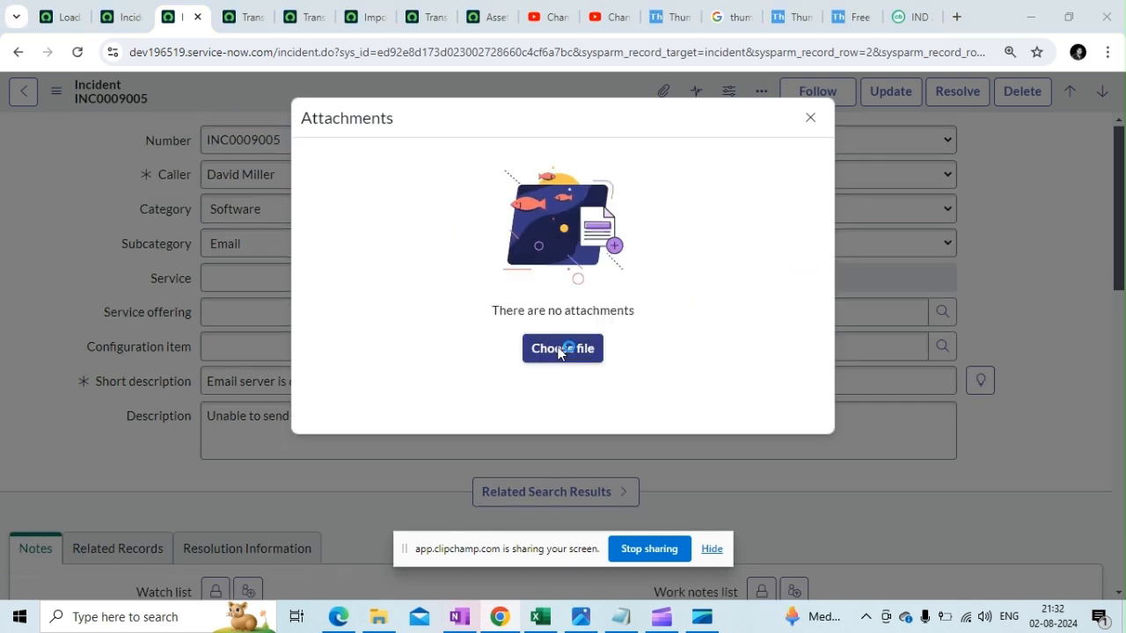
{"action": "left_click", "coordinate": [560, 350]}
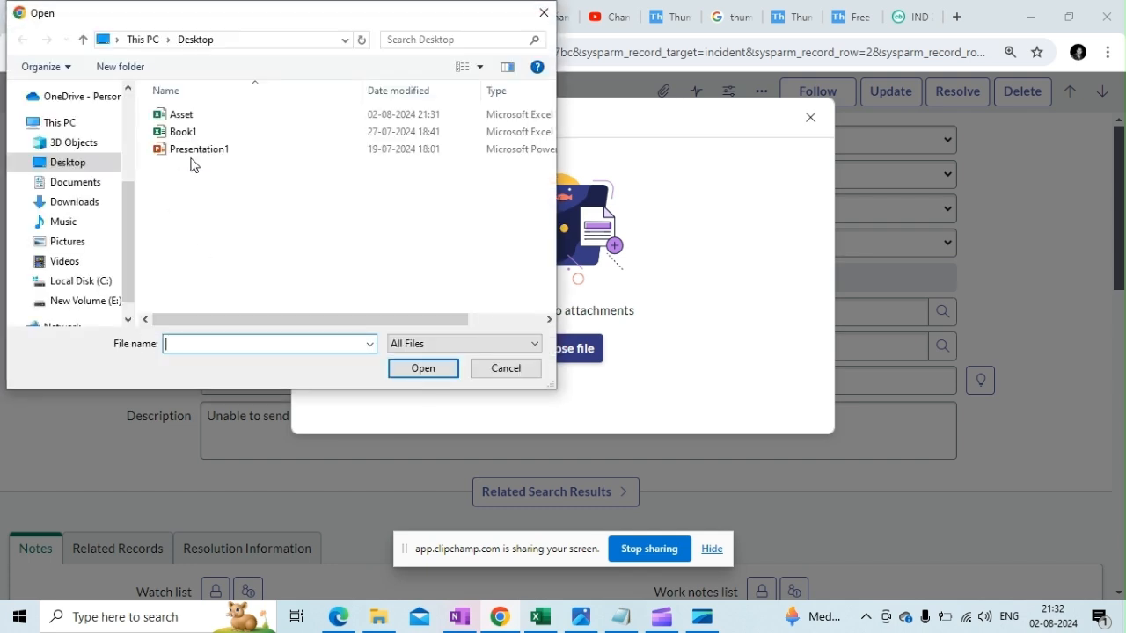
{"action": "left_click", "coordinate": [198, 116]}
{"action": "left_click", "coordinate": [410, 369]}
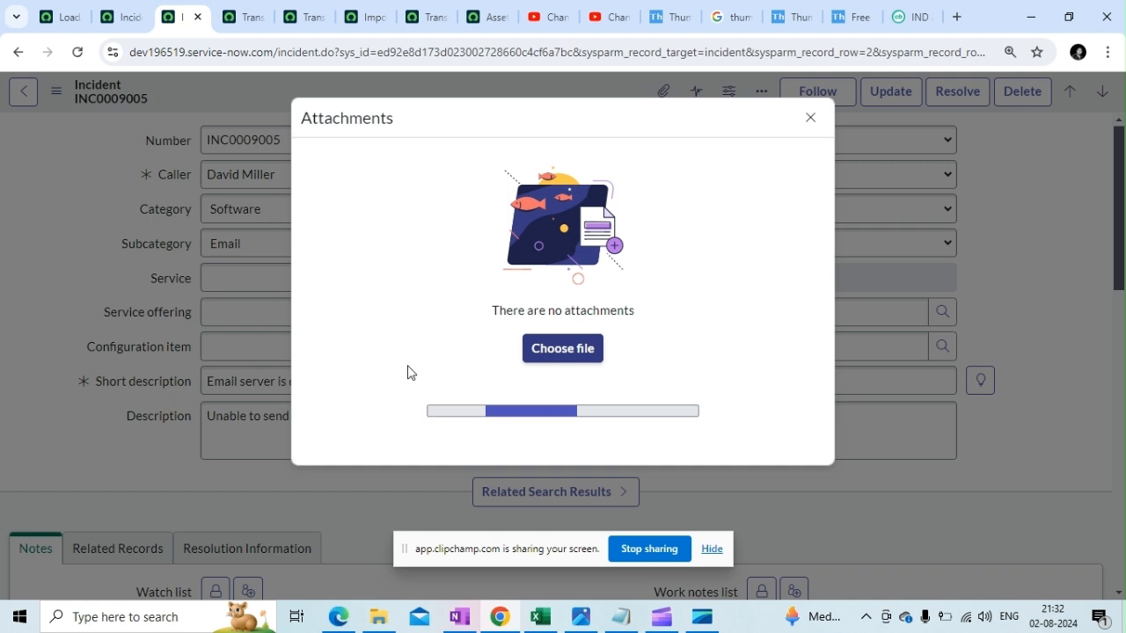
{"action": "left_click", "coordinate": [816, 124]}
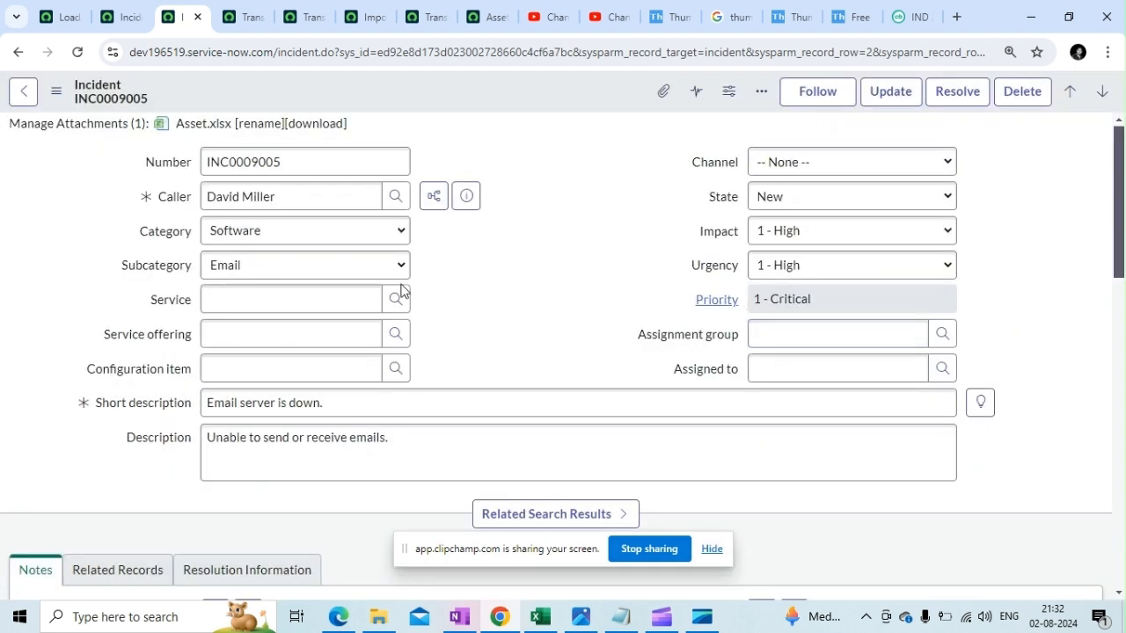
Step: From the LoadAsset data source page, find the Scheduled Imports module and open its list in a new browser tab
{"action": "left_click", "coordinate": [75, 17]}
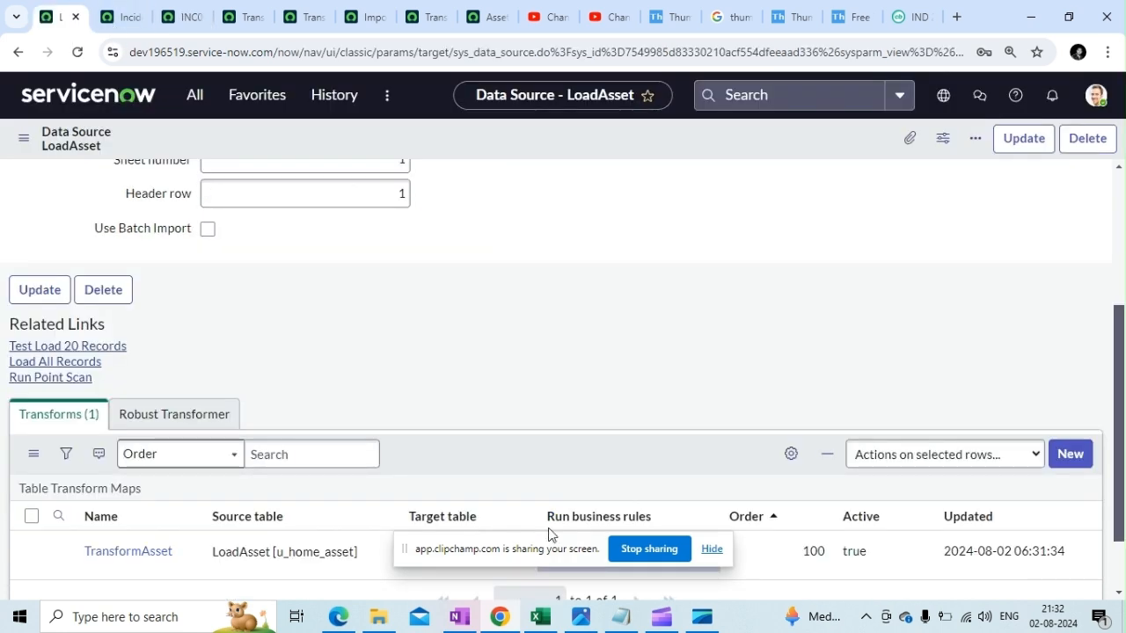
{"action": "scroll", "coordinate": [475, 396], "scroll_direction": "up", "scroll_amount": 3}
{"action": "left_click", "coordinate": [189, 105]}
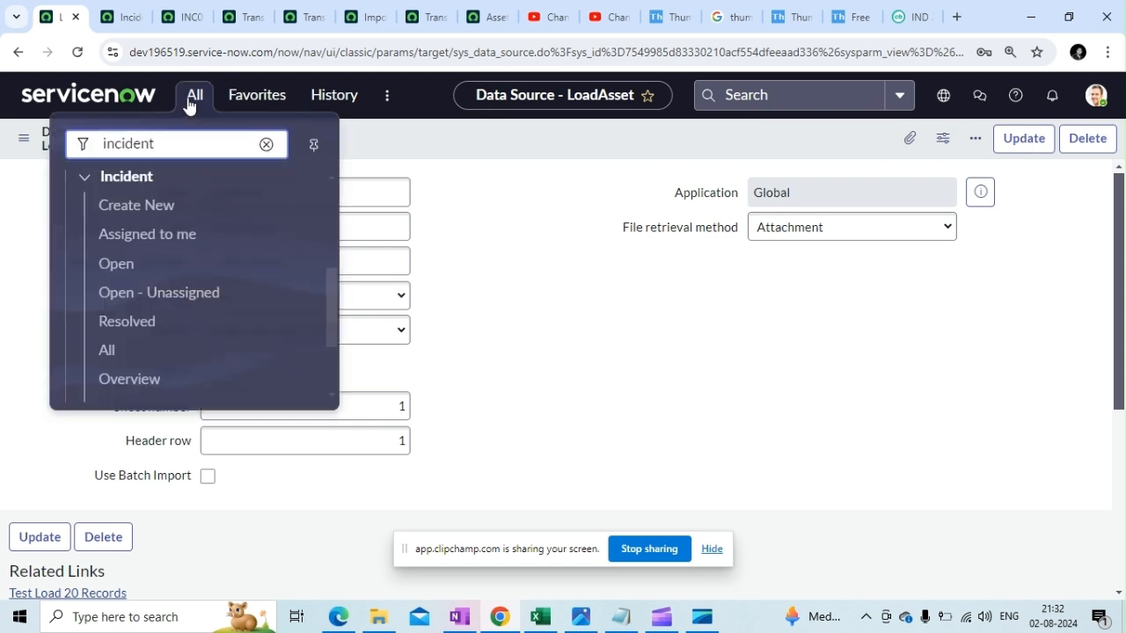
{"action": "double_click", "coordinate": [152, 143]}
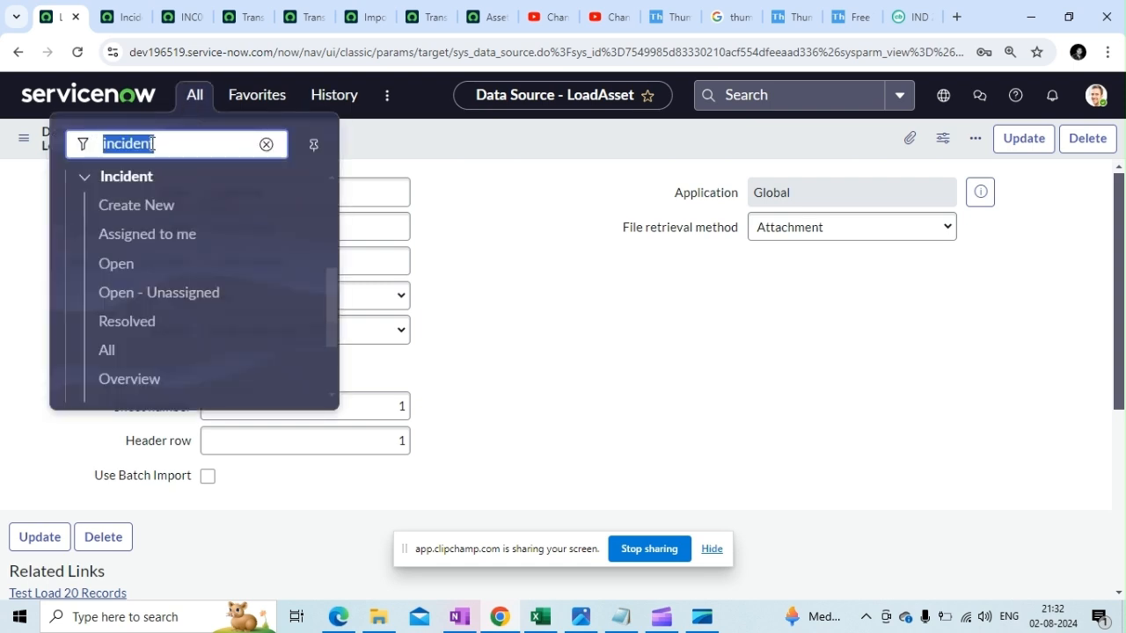
{"action": "type", "text": "sched"}
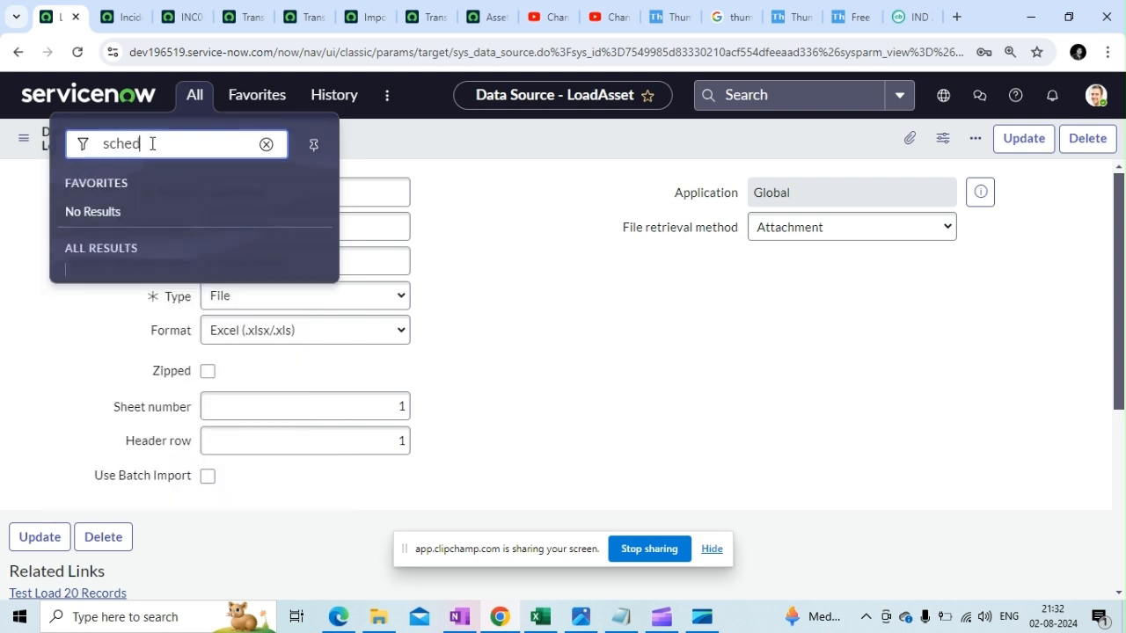
{"action": "type", "text": "uled imp"}
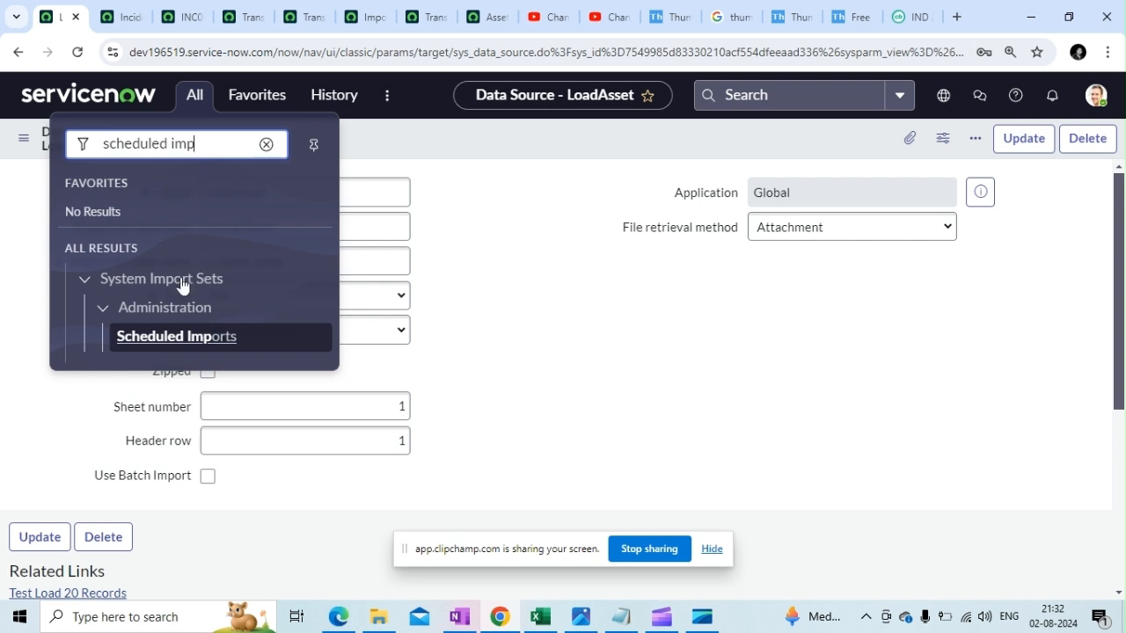
{"action": "middle_click", "coordinate": [182, 339]}
{"action": "left_click", "coordinate": [112, 19]}
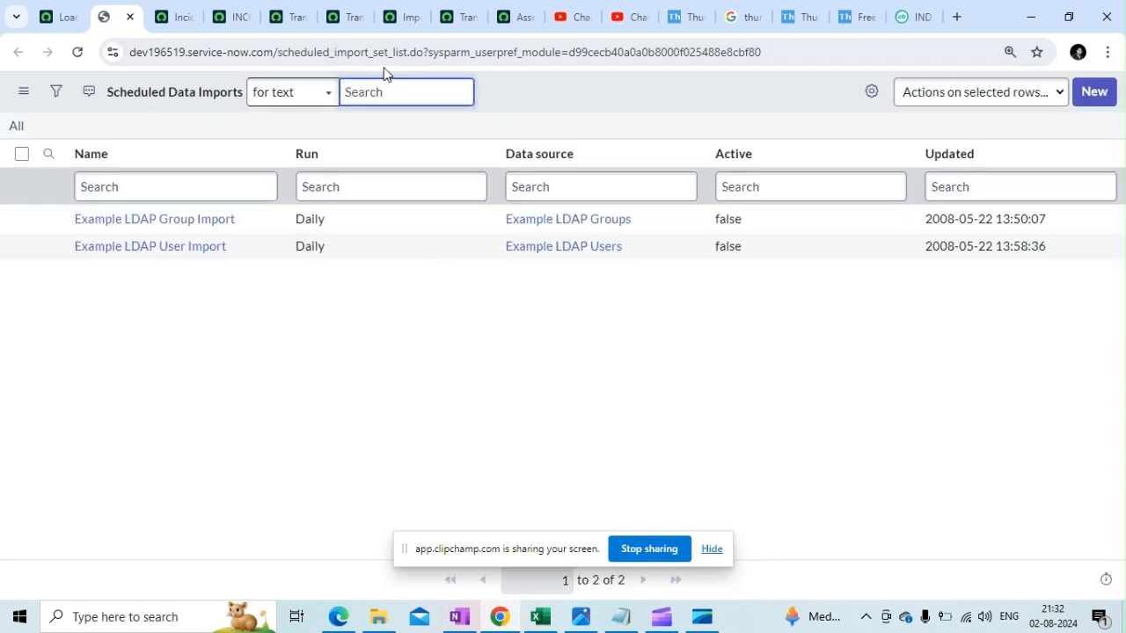
Step: Create a new scheduled data import and name it AssetDataImport
{"action": "left_click", "coordinate": [1099, 98]}
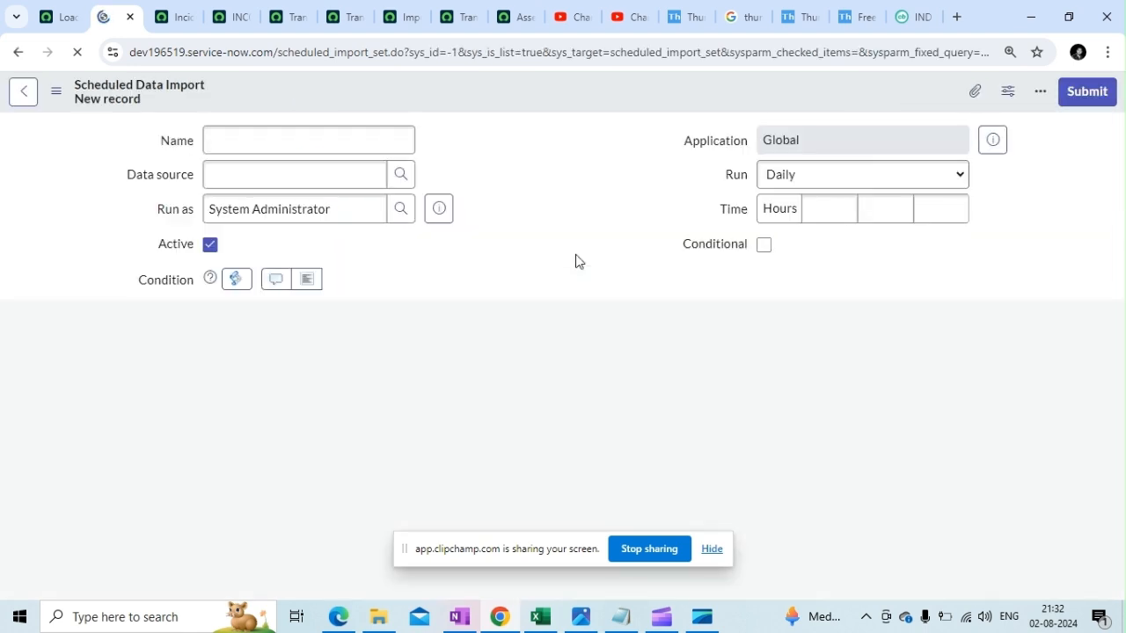
{"action": "left_click", "coordinate": [234, 139]}
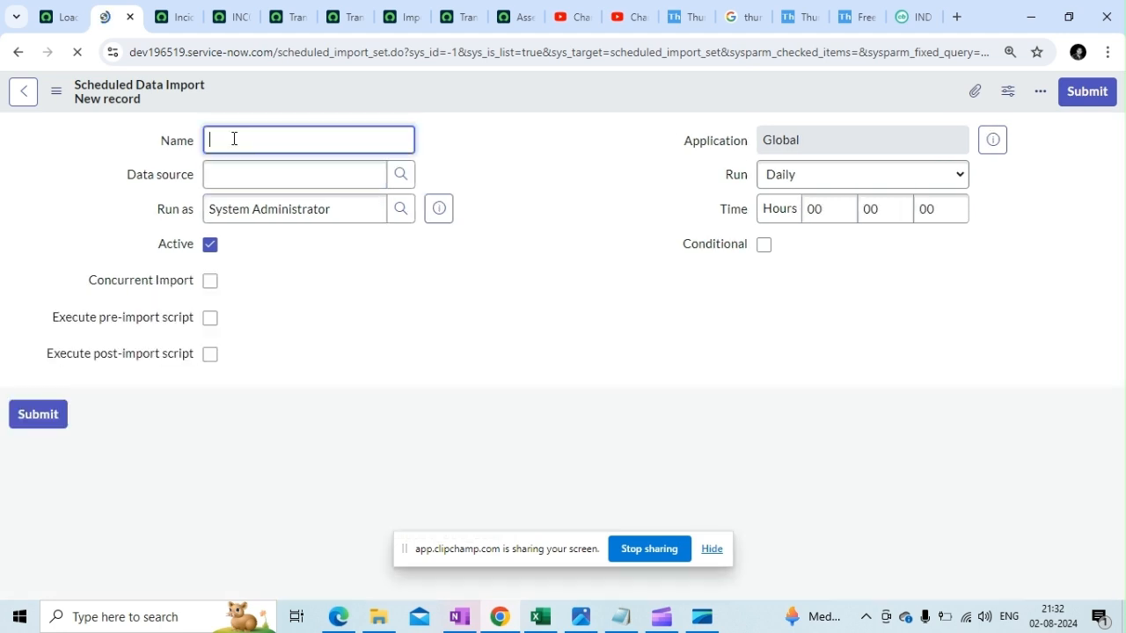
{"action": "type", "text": "AssetDataImport"}
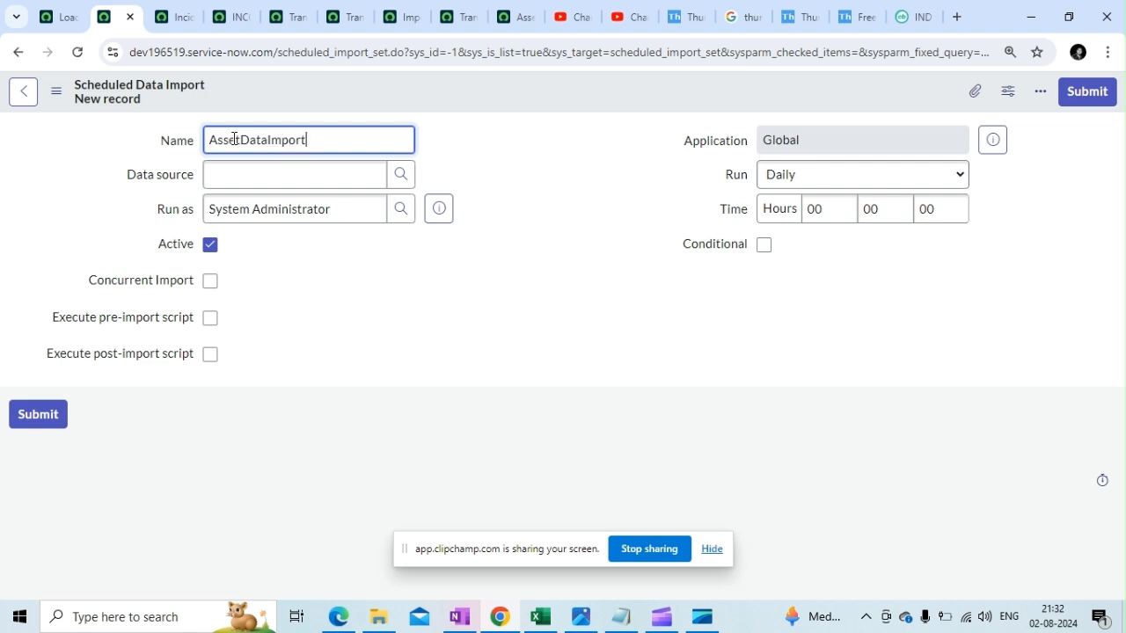
Step: Copy the name of the LoadAsset data source from its record for the import's data source lookup
{"action": "left_click", "coordinate": [412, 183]}
{"action": "left_click", "coordinate": [416, 188]}
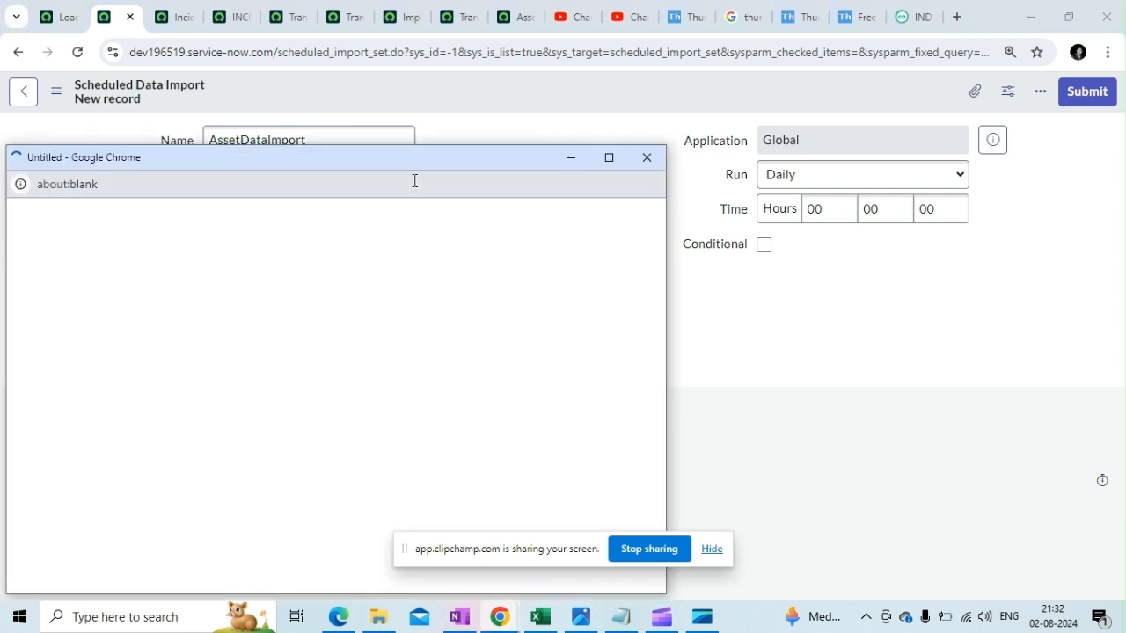
{"action": "left_click", "coordinate": [58, 17]}
{"action": "double_click", "coordinate": [267, 192]}
{"action": "key", "text": "ctrl+c"}
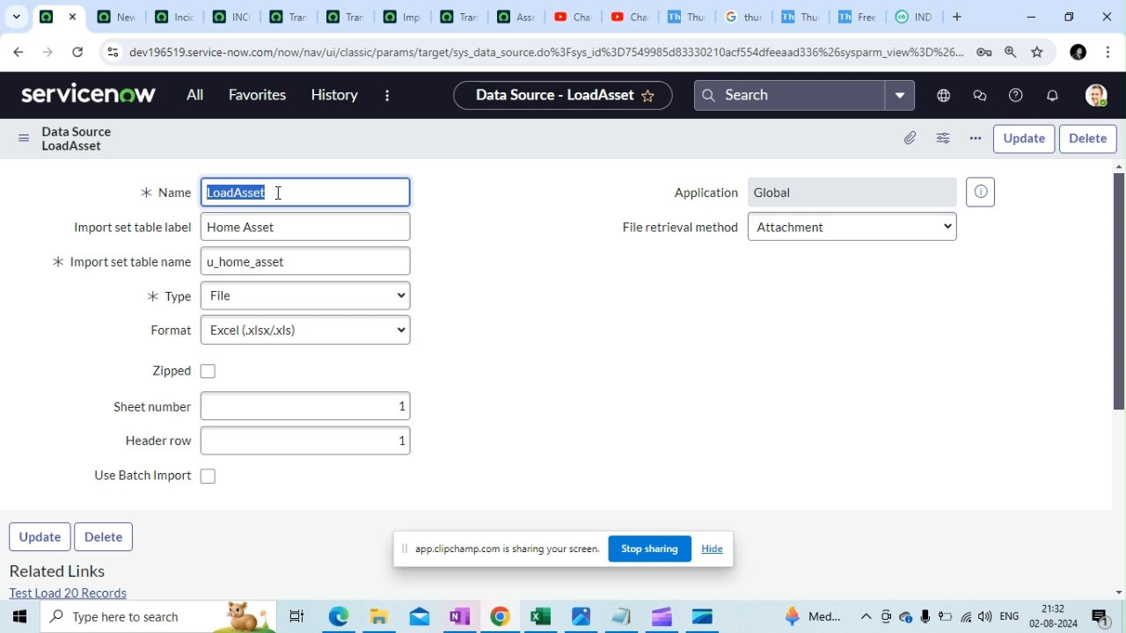
Step: Find LoadAsset by name in the data source lookup, select it for the import and save the record
{"action": "left_click", "coordinate": [119, 16]}
{"action": "left_click", "coordinate": [402, 180]}
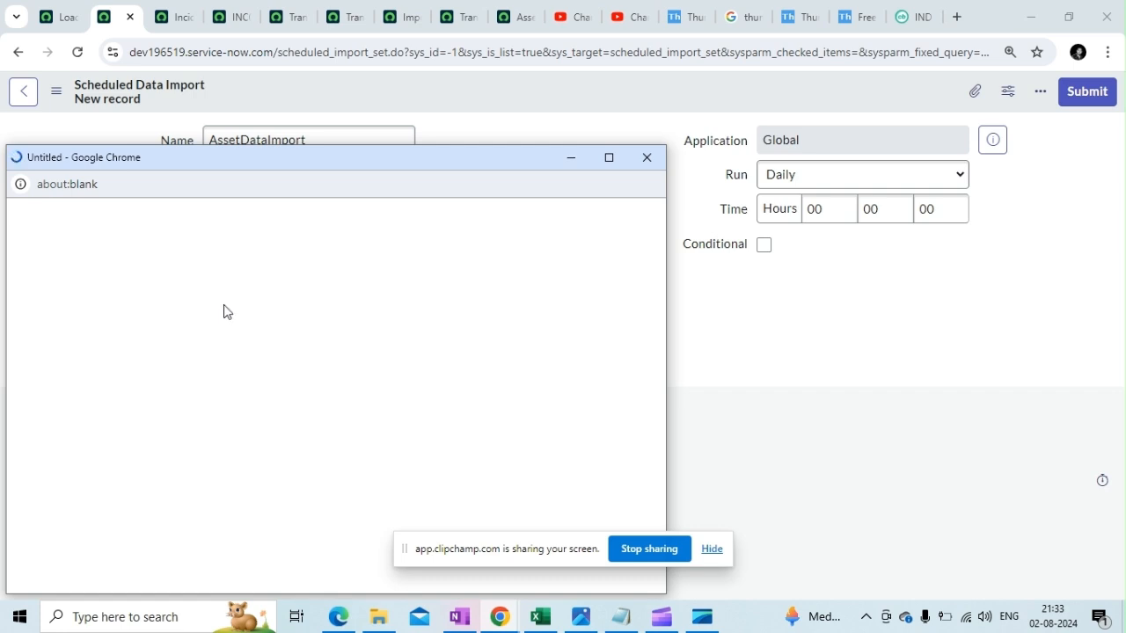
{"action": "left_click", "coordinate": [106, 313]}
{"action": "key", "text": "ctrl+v"}
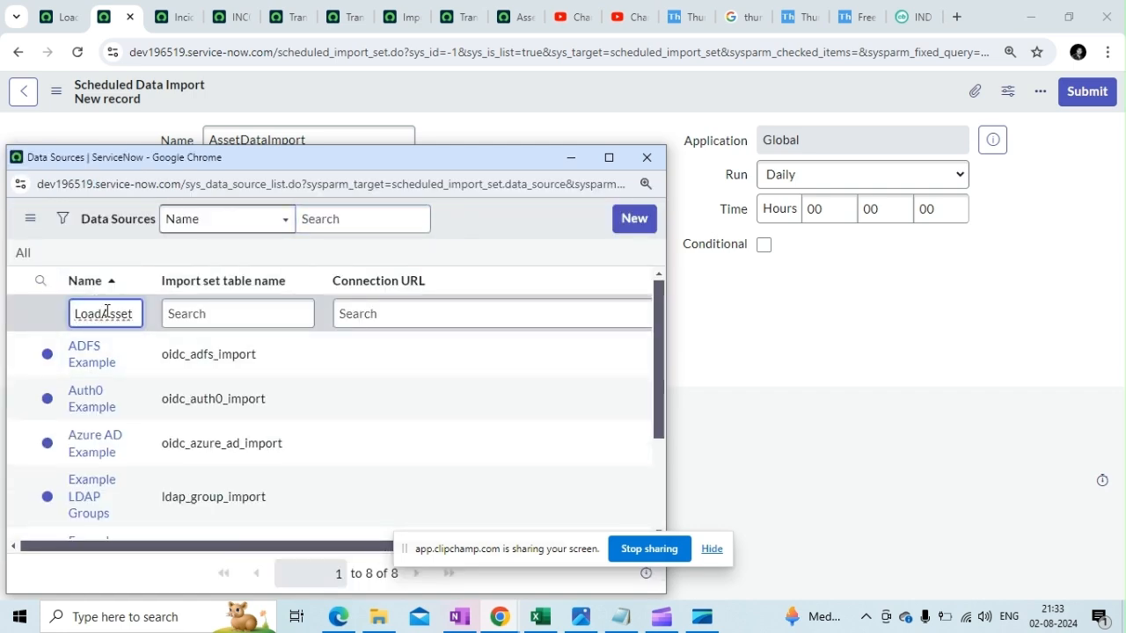
{"action": "key", "text": "Return"}
{"action": "left_click", "coordinate": [95, 348]}
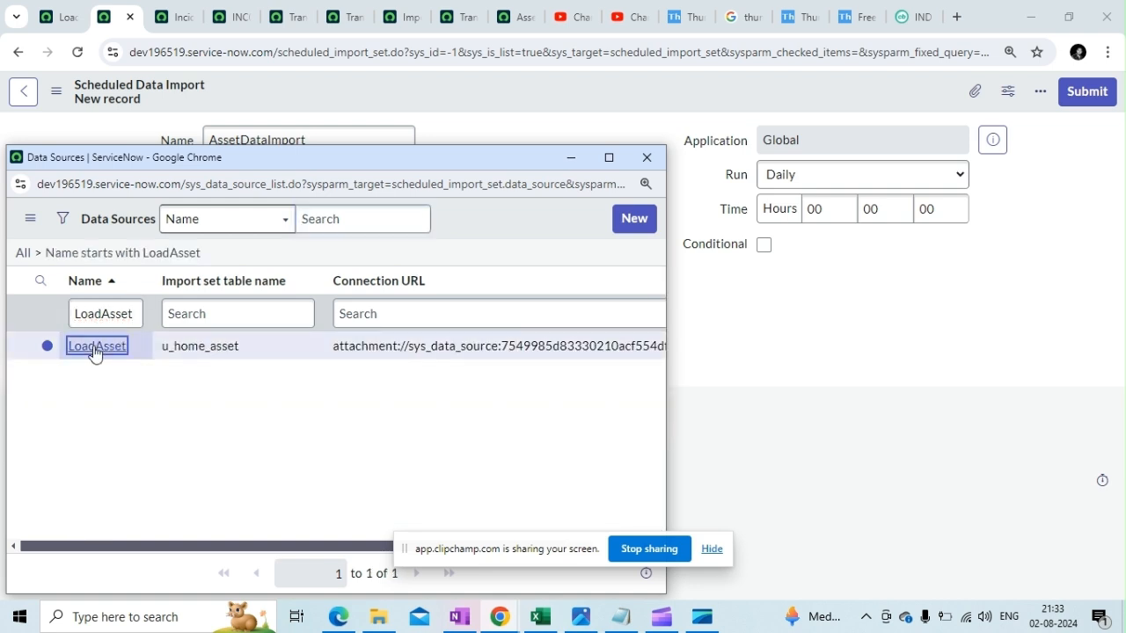
{"action": "key", "text": "ctrl+s"}
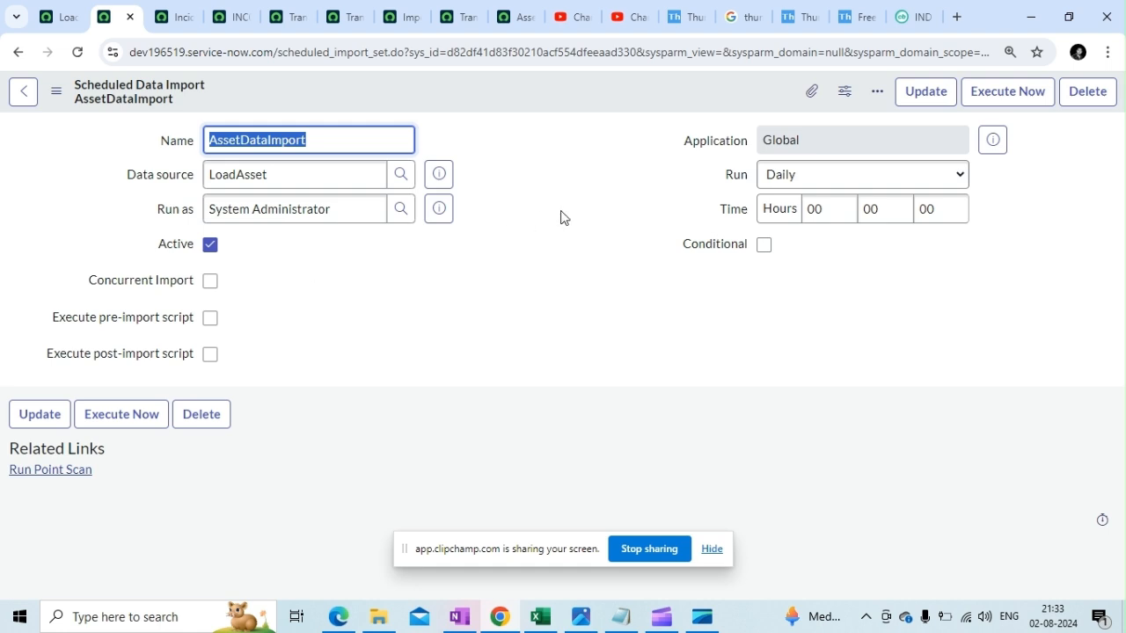
{"action": "left_click", "coordinate": [217, 249]}
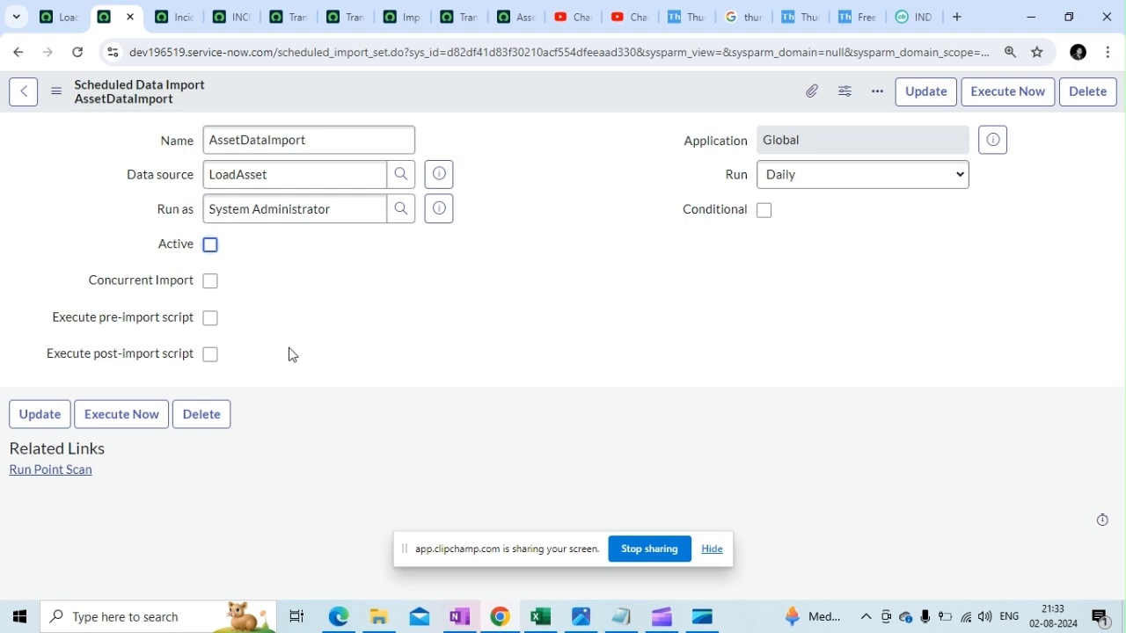
{"action": "left_click", "coordinate": [210, 354]}
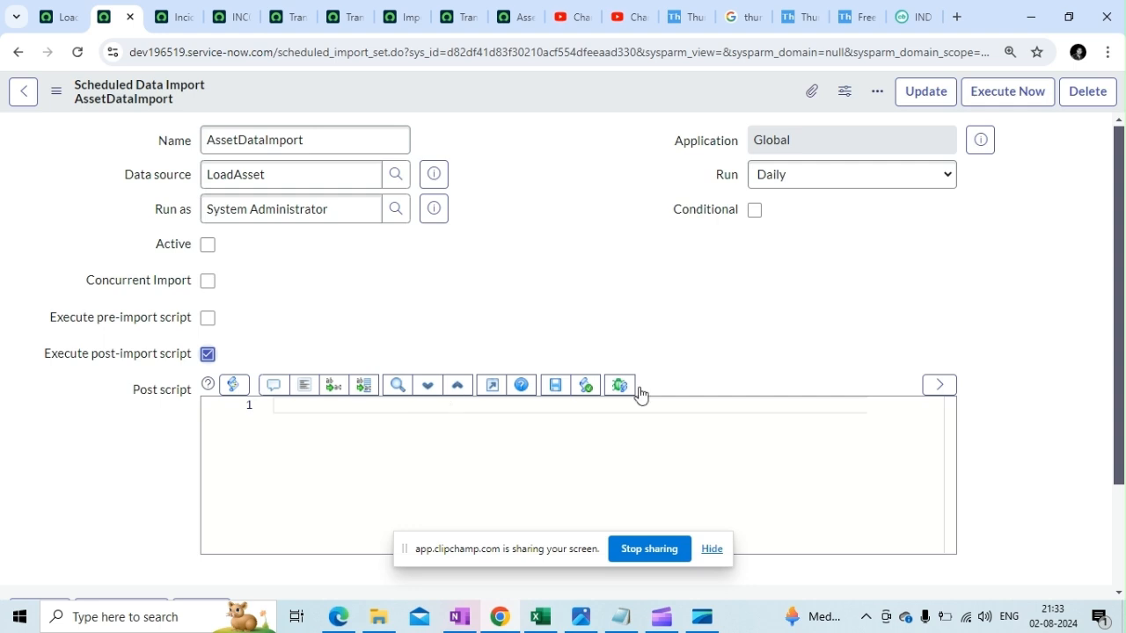
{"action": "scroll", "coordinate": [1011, 290], "scroll_direction": "down", "scroll_amount": 1}
{"action": "left_click", "coordinate": [368, 346]}
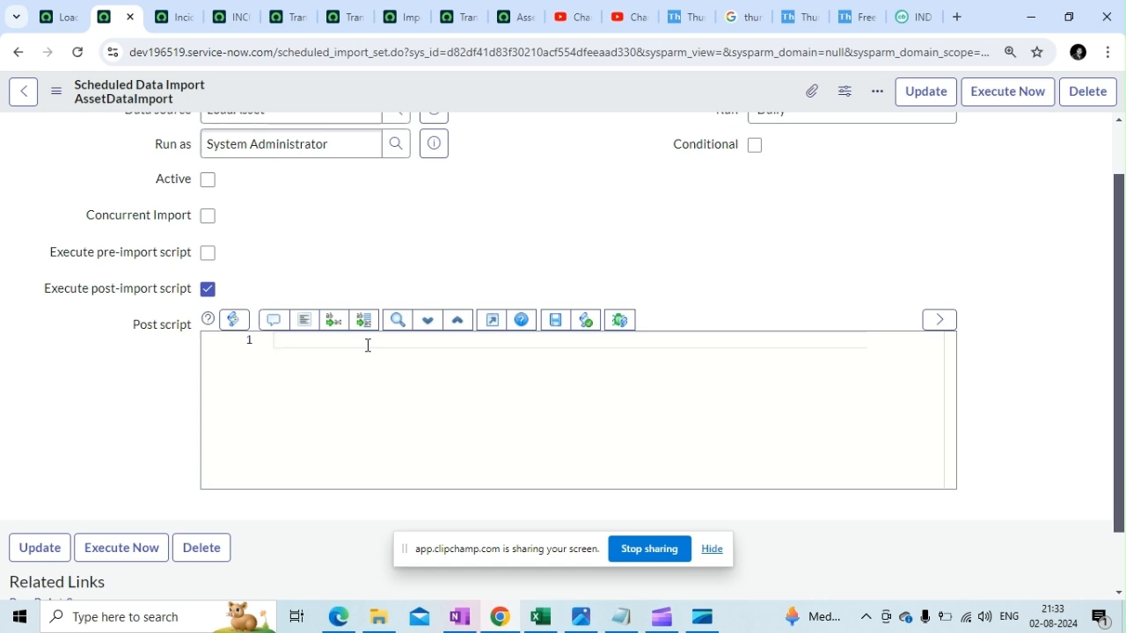
{"action": "left_click", "coordinate": [662, 617]}
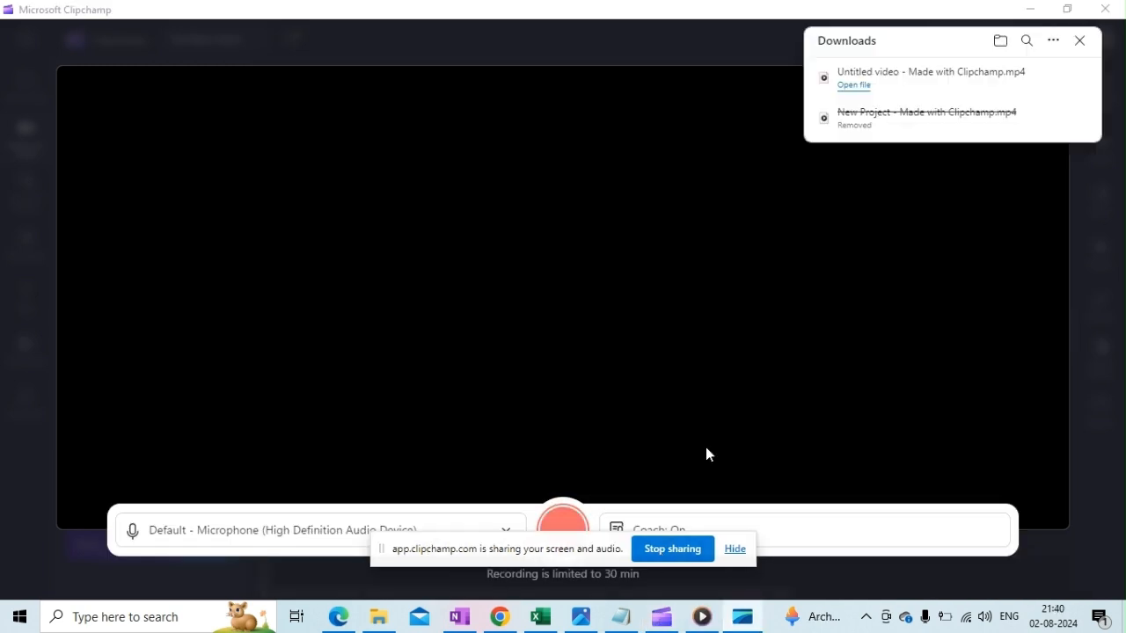
{"action": "left_click", "coordinate": [502, 619]}
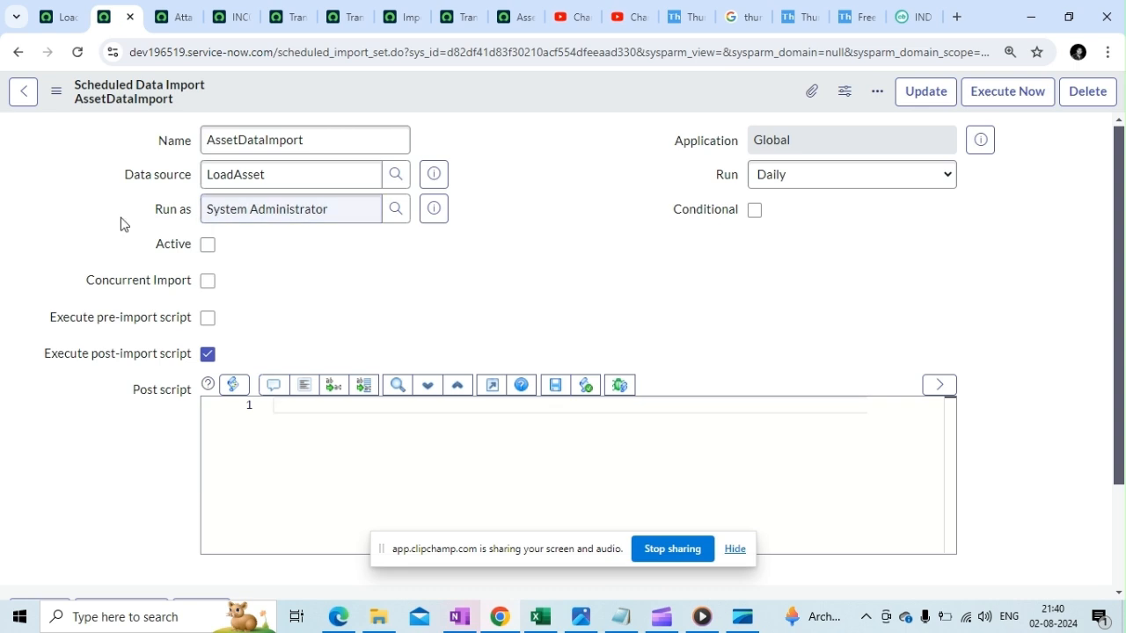
{"action": "left_click", "coordinate": [431, 181]}
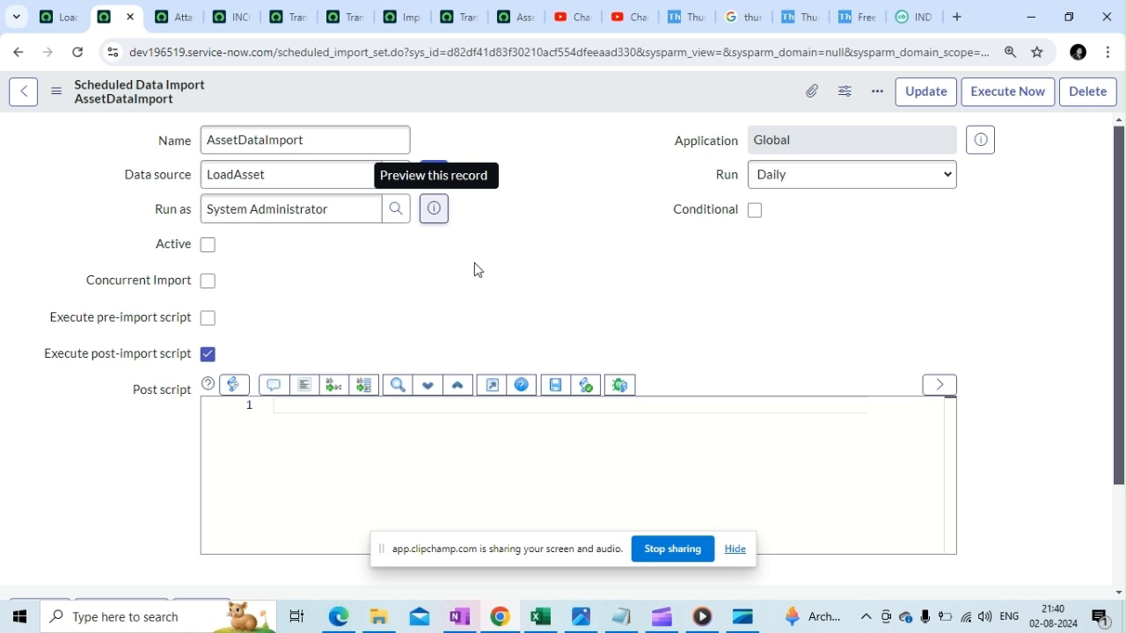
{"action": "scroll", "coordinate": [474, 269], "scroll_direction": "down", "scroll_amount": 2}
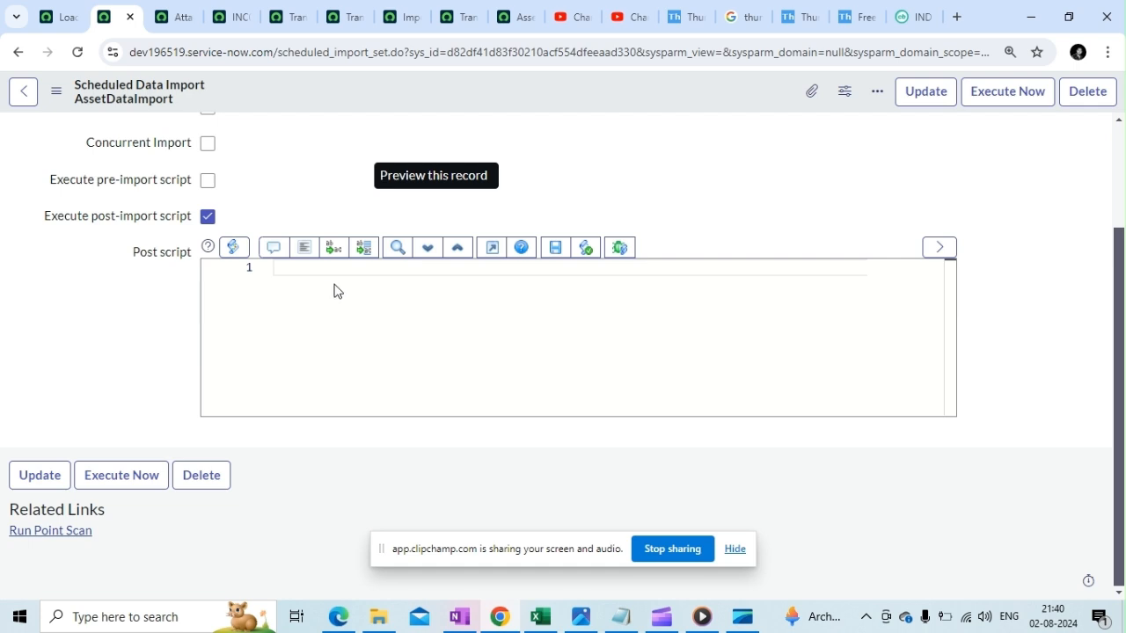
{"action": "left_click_drag", "start_coordinate": [1115, 320], "coordinate": [1110, 264]}
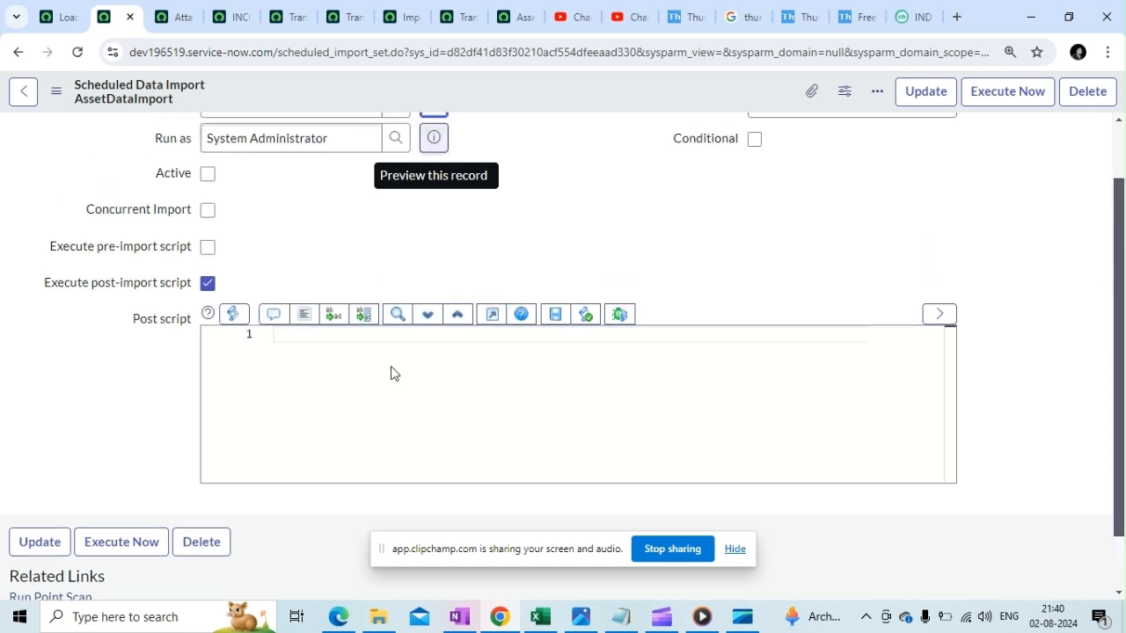
{"action": "left_click", "coordinate": [78, 52]}
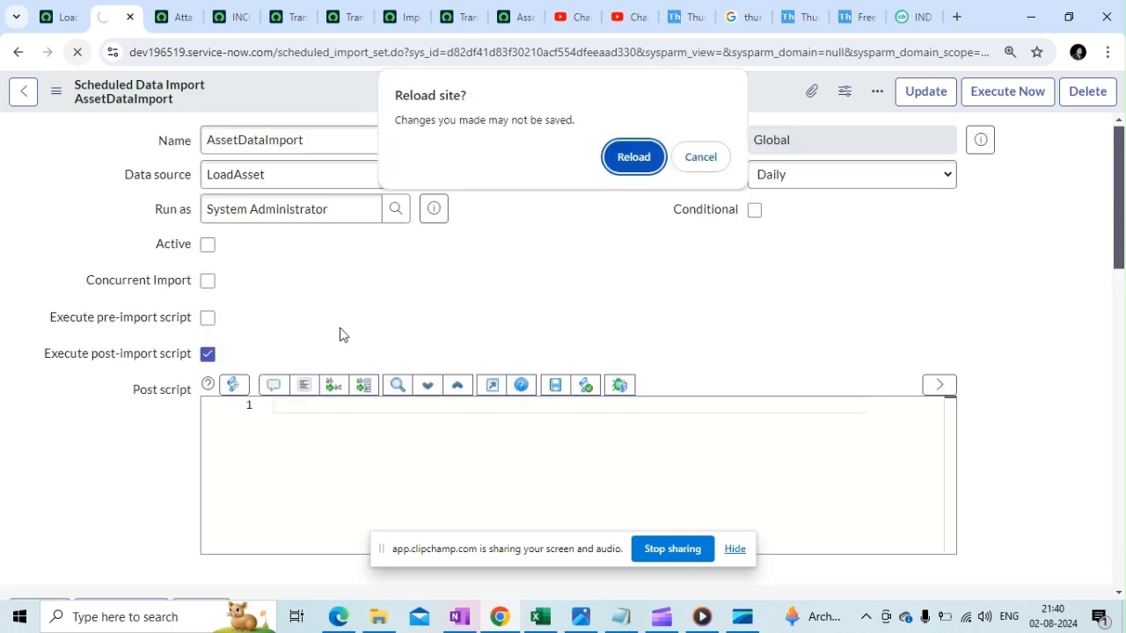
{"action": "left_click", "coordinate": [648, 160]}
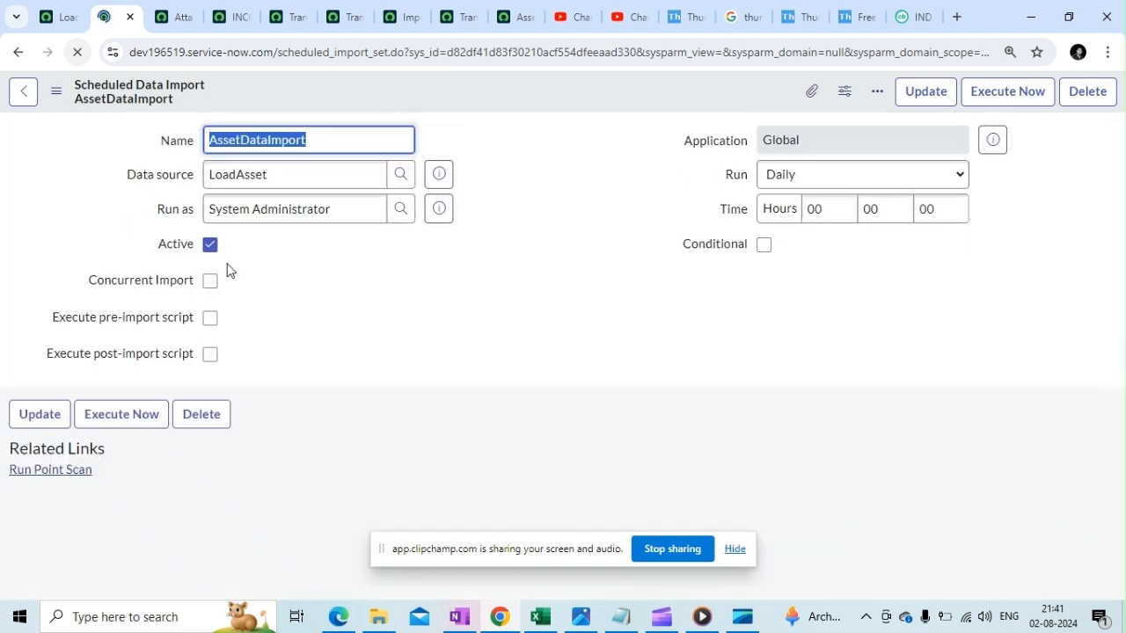
Step: Make the AssetDataImport schedule inactive and enable its post-import script
{"action": "left_click", "coordinate": [210, 247]}
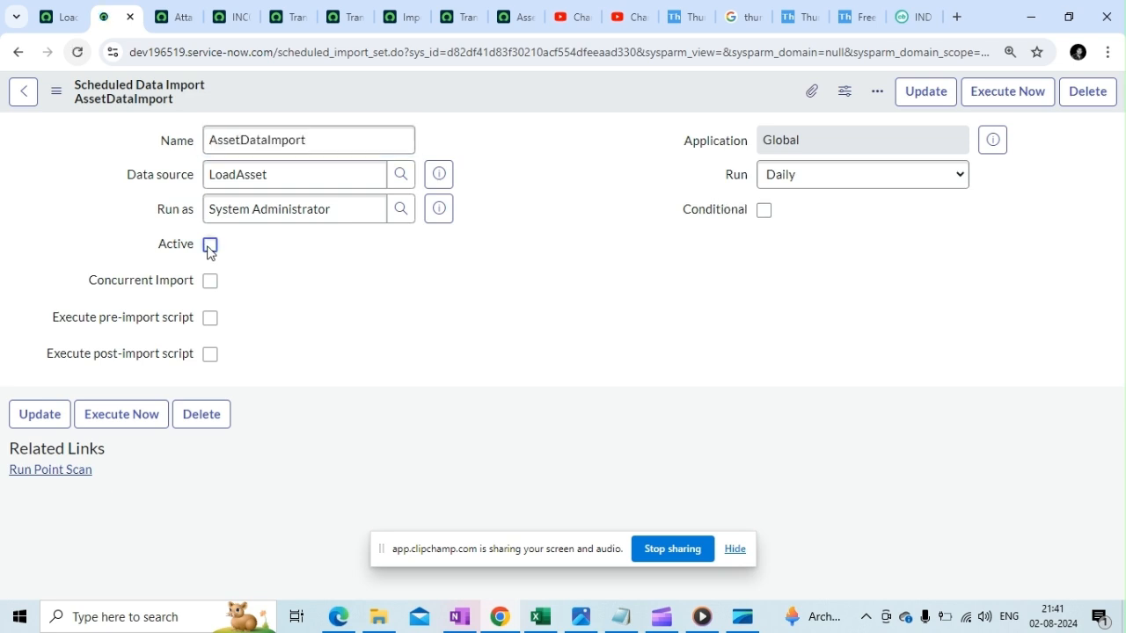
{"action": "left_click", "coordinate": [210, 356]}
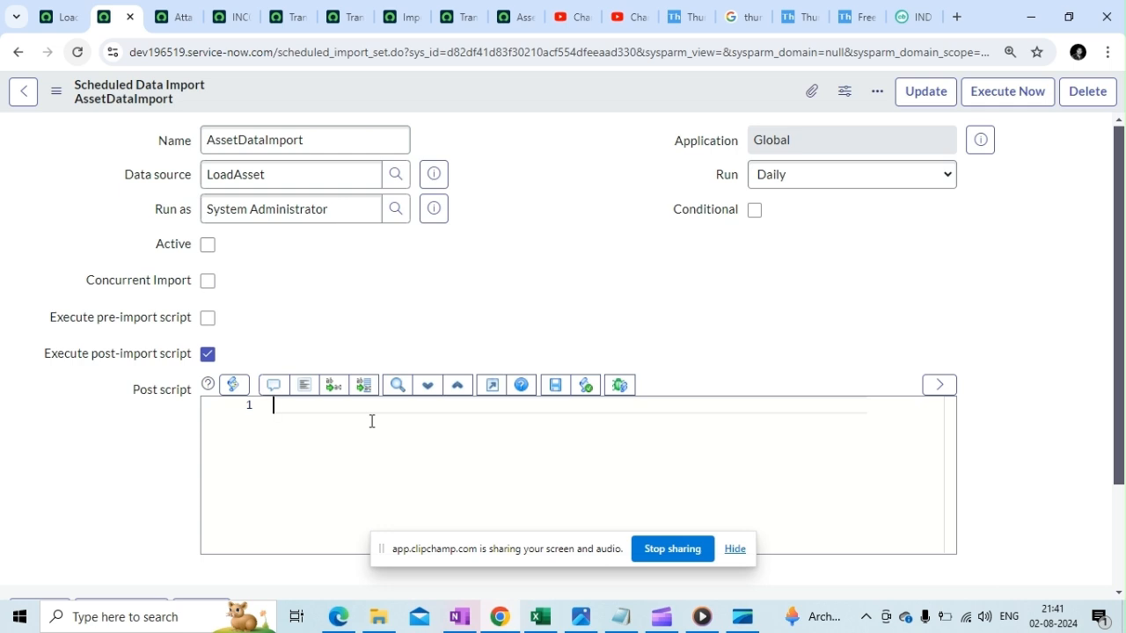
{"action": "scroll", "coordinate": [816, 344], "scroll_direction": "down", "scroll_amount": 1}
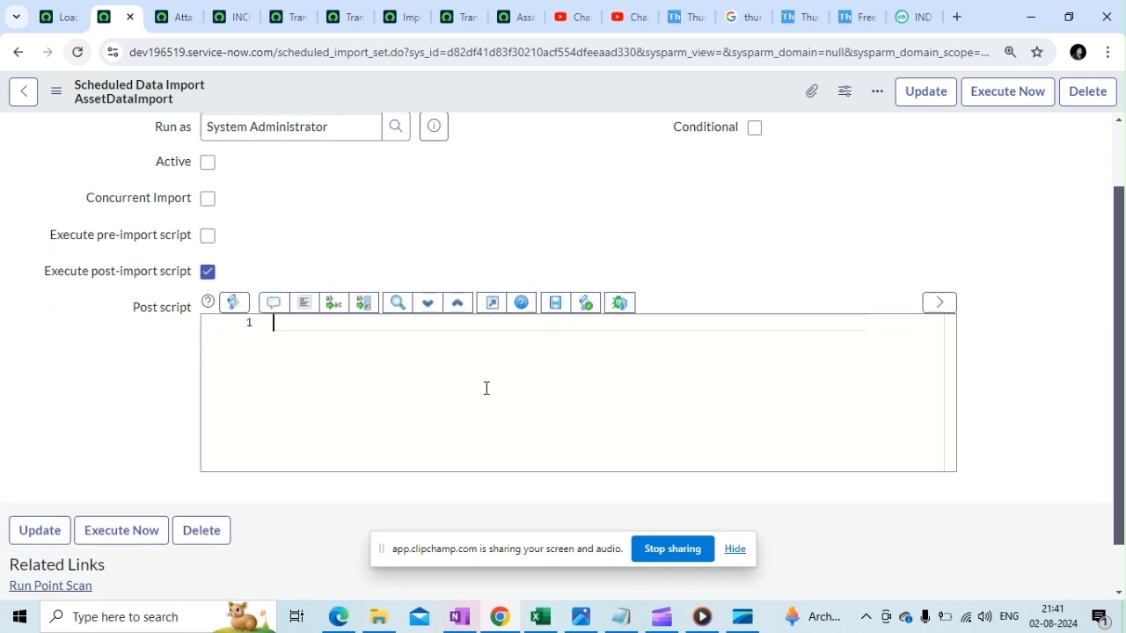
Step: Check the LoadAsset data source against its filtered attachments list and copy that list's full query
{"action": "left_click", "coordinate": [60, 19]}
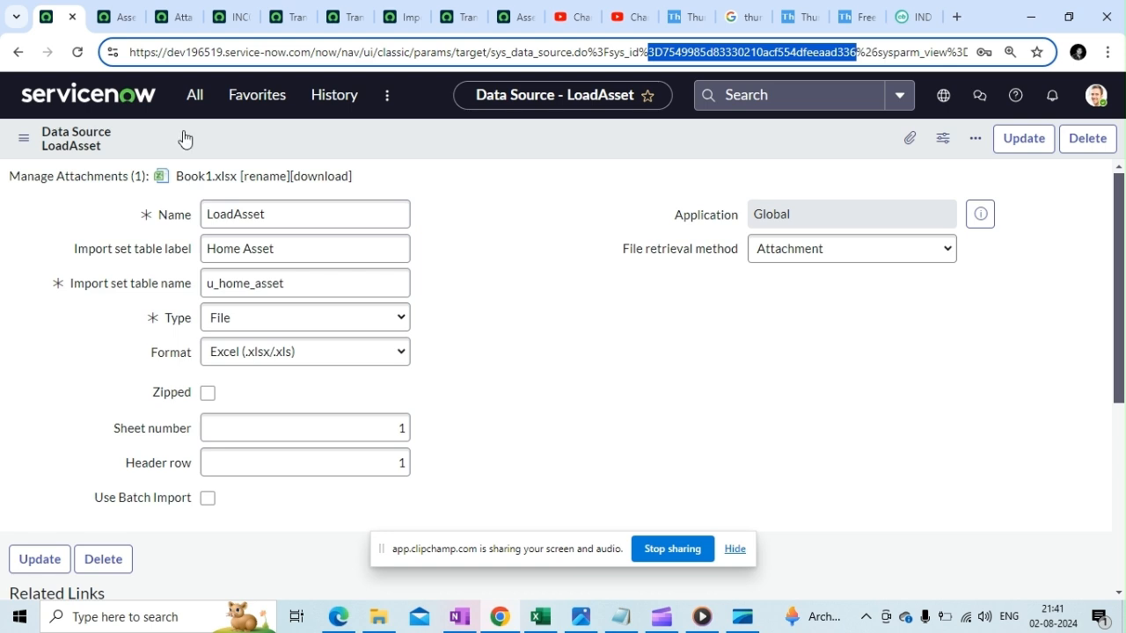
{"action": "left_click", "coordinate": [176, 18]}
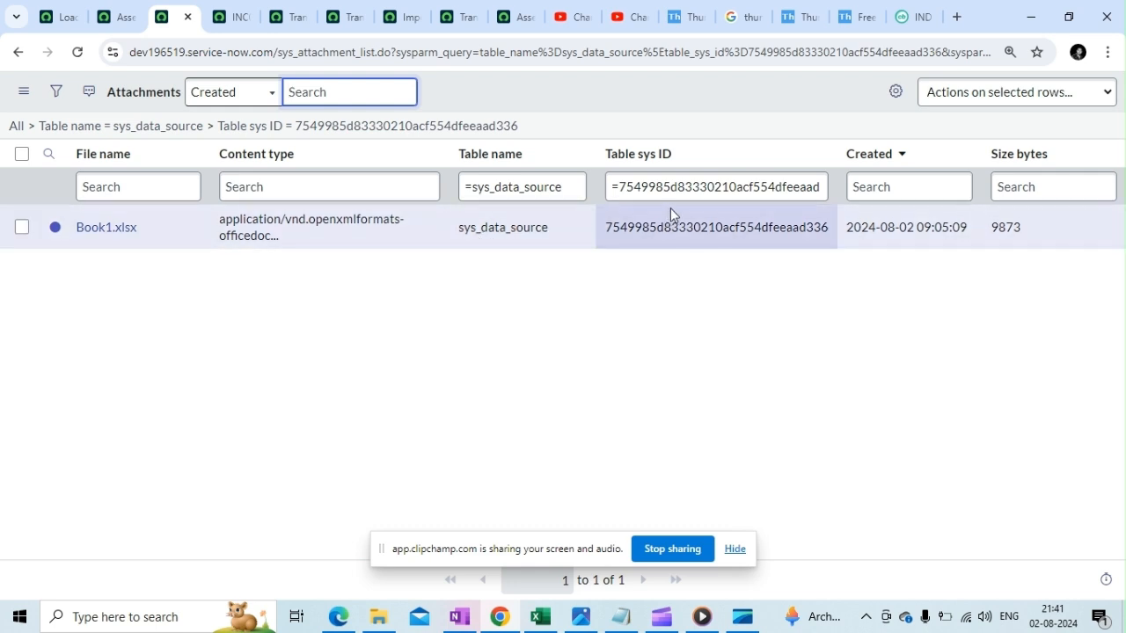
{"action": "left_click", "coordinate": [53, 21]}
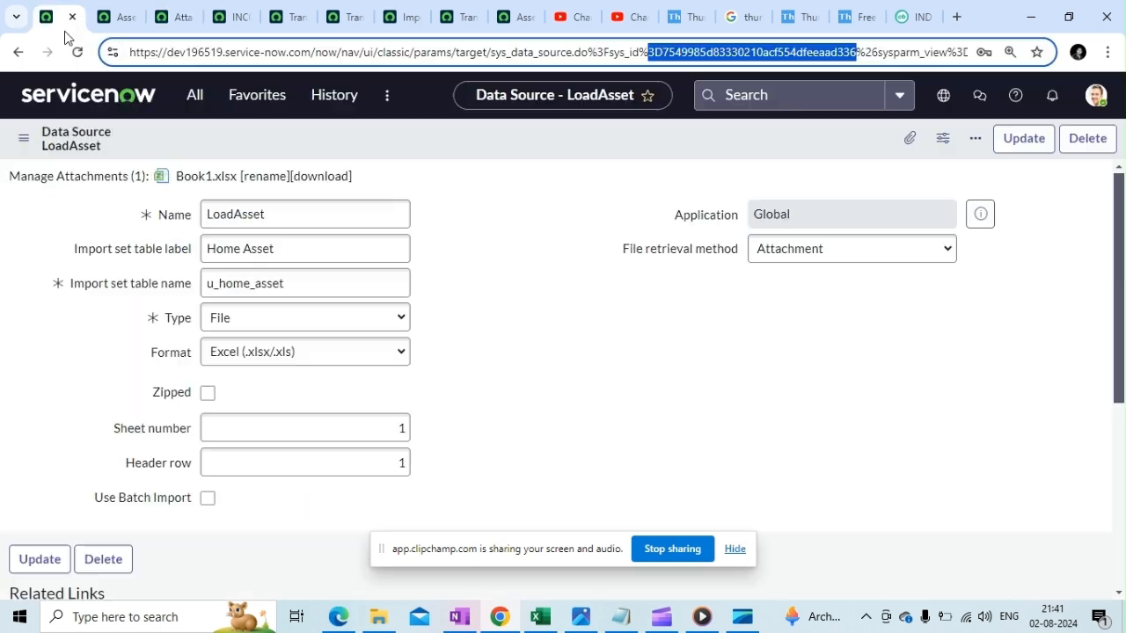
{"action": "left_click", "coordinate": [167, 16]}
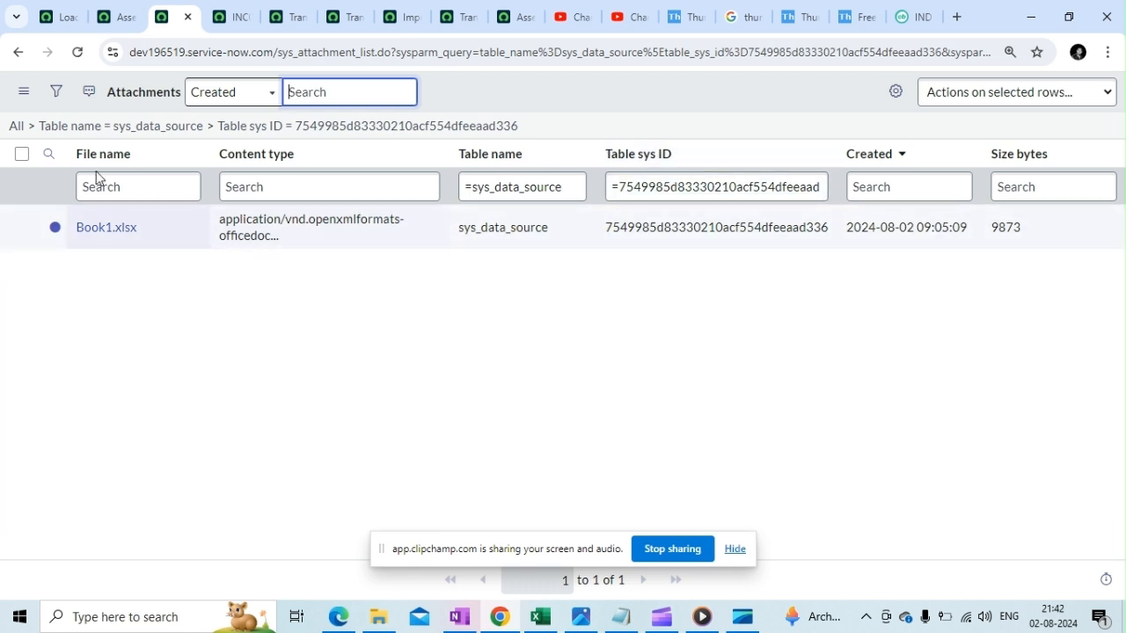
{"action": "right_click", "coordinate": [485, 127]}
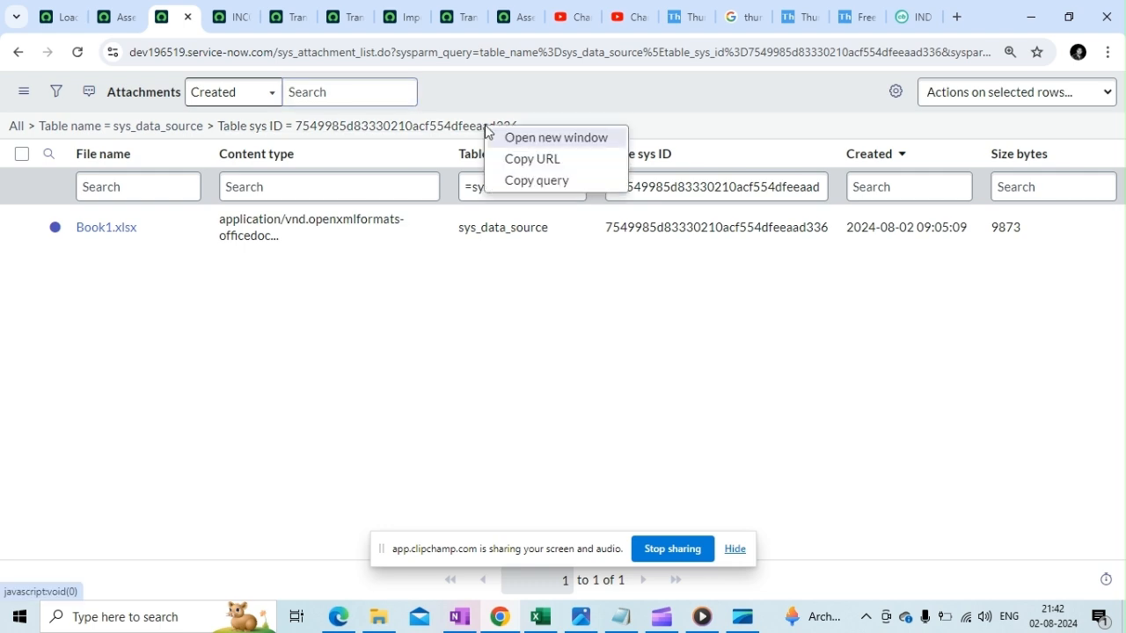
{"action": "left_click", "coordinate": [549, 190]}
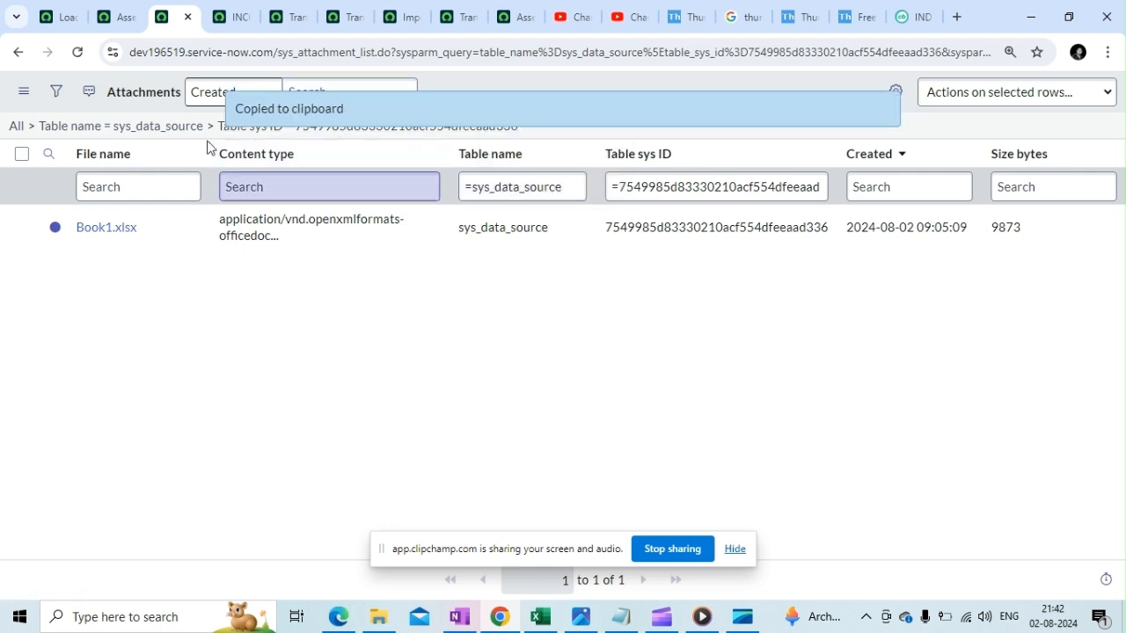
Step: In the AssetDataImport post script, declare a variable act as a new GlideRecord
{"action": "left_click", "coordinate": [111, 23]}
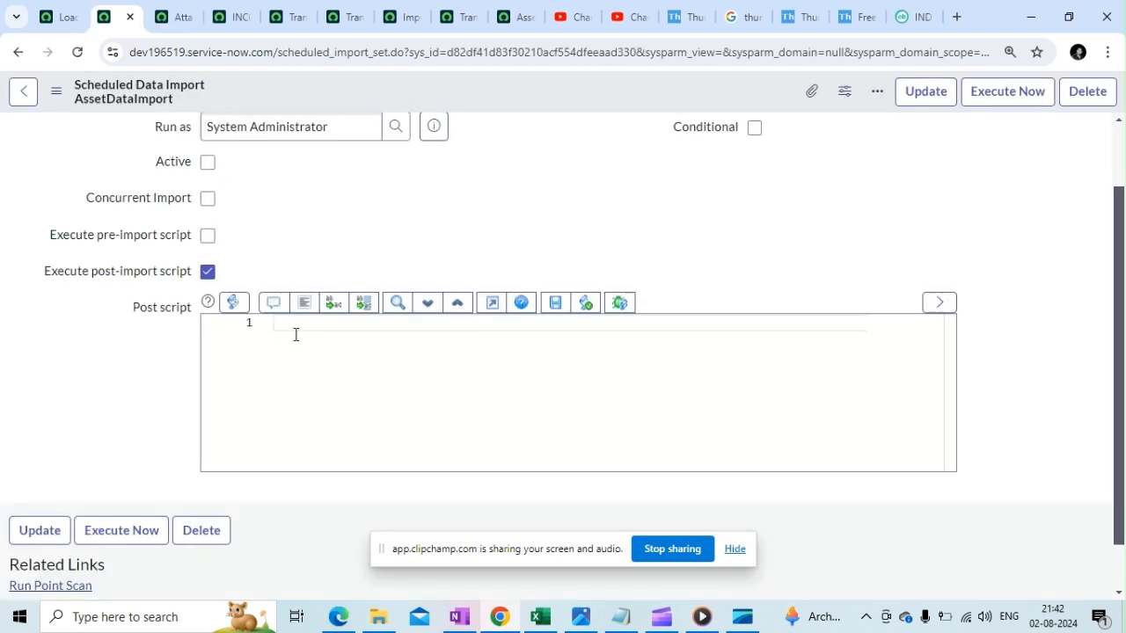
{"action": "key", "text": "ctrl+space"}
{"action": "key", "text": "Escape"}
{"action": "type", "text": "var rel"}
{"action": "key", "text": "BackSpace"}
{"action": "key", "text": "BackSpace"}
{"action": "key", "text": "BackSpace"}
{"action": "key", "text": "BackSpace"}
{"action": "type", "text": "d"}
{"action": "key", "text": "BackSpace"}
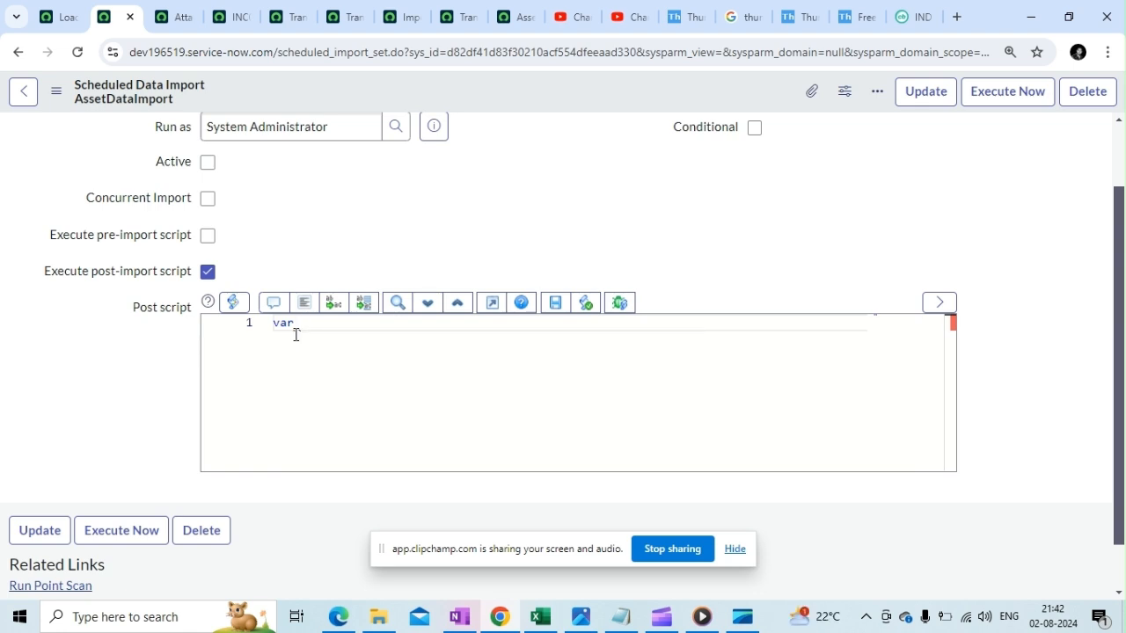
{"action": "type", "text": "attach"}
{"action": "key", "text": "BackSpace"}
{"action": "key", "text": "BackSpace"}
{"action": "key", "text": "BackSpace"}
{"action": "key", "text": "BackSpace"}
{"action": "key", "text": "BackSpace"}
{"action": "key", "text": "BackSpace"}
{"action": "key", "text": "BackSpace"}
{"action": "type", "text": "act = new Glife"}
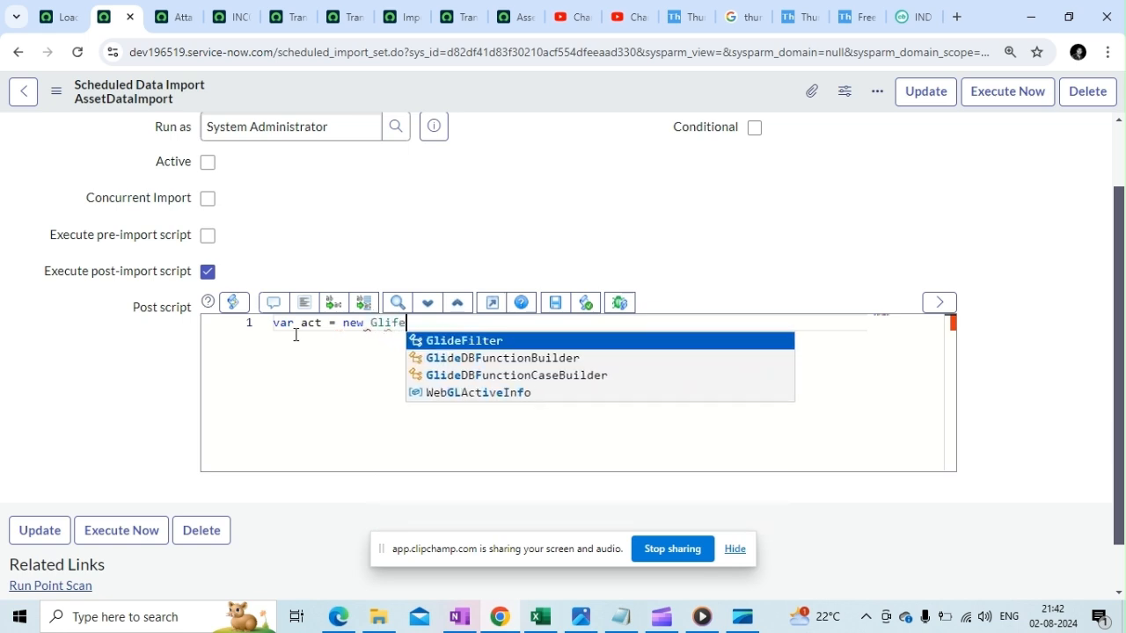
{"action": "key", "text": "BackSpace"}
{"action": "key", "text": "BackSpace"}
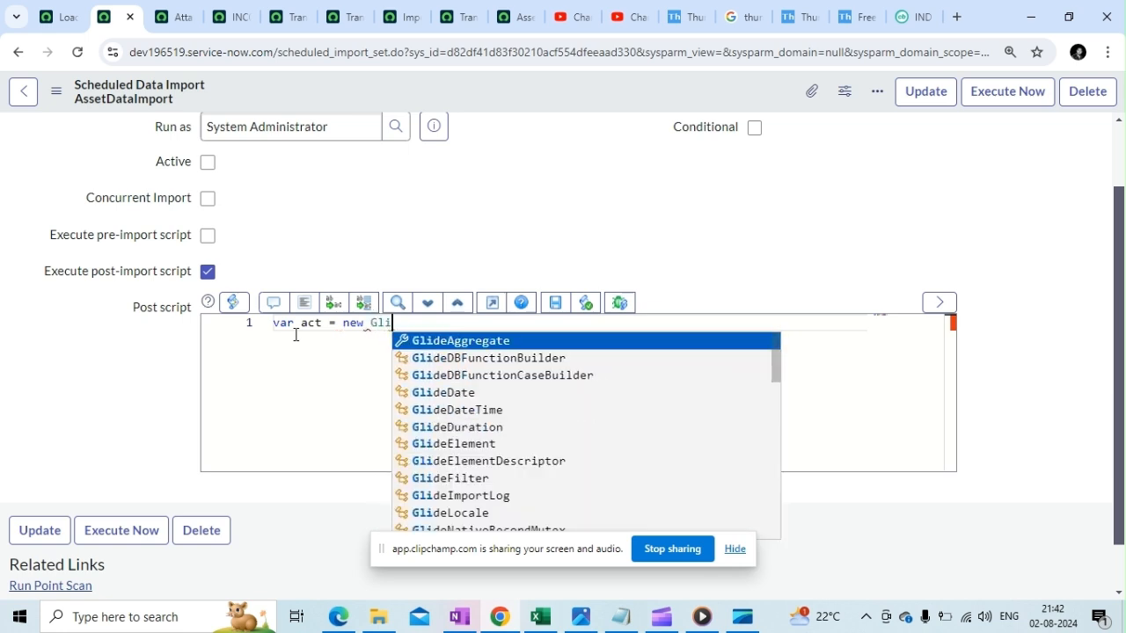
{"action": "type", "text": "deR"}
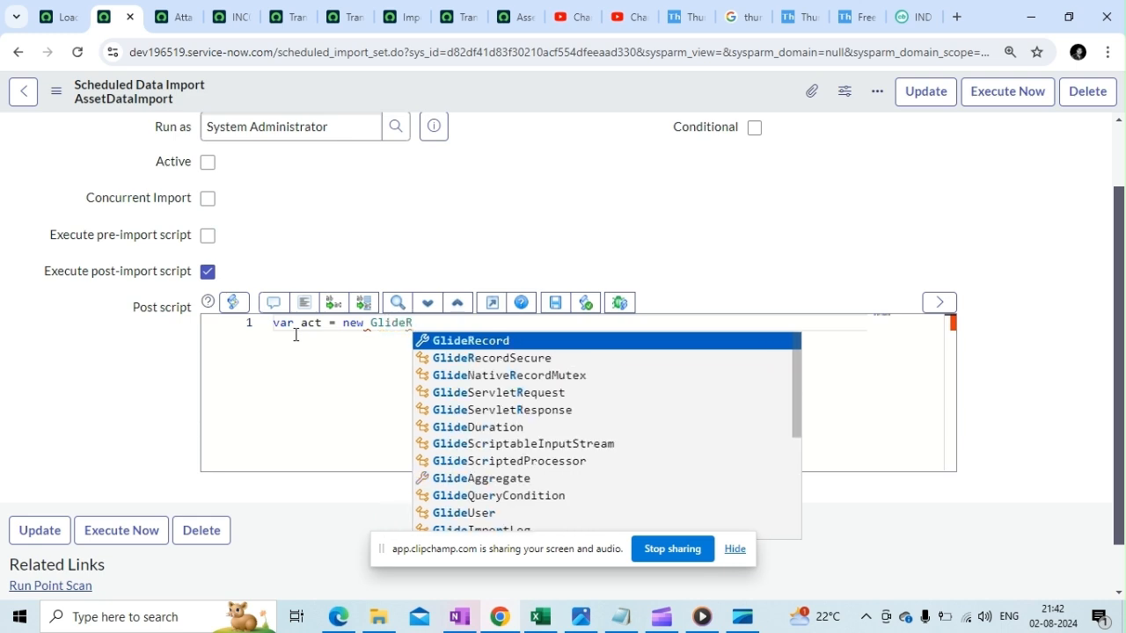
{"action": "key", "text": "Return"}
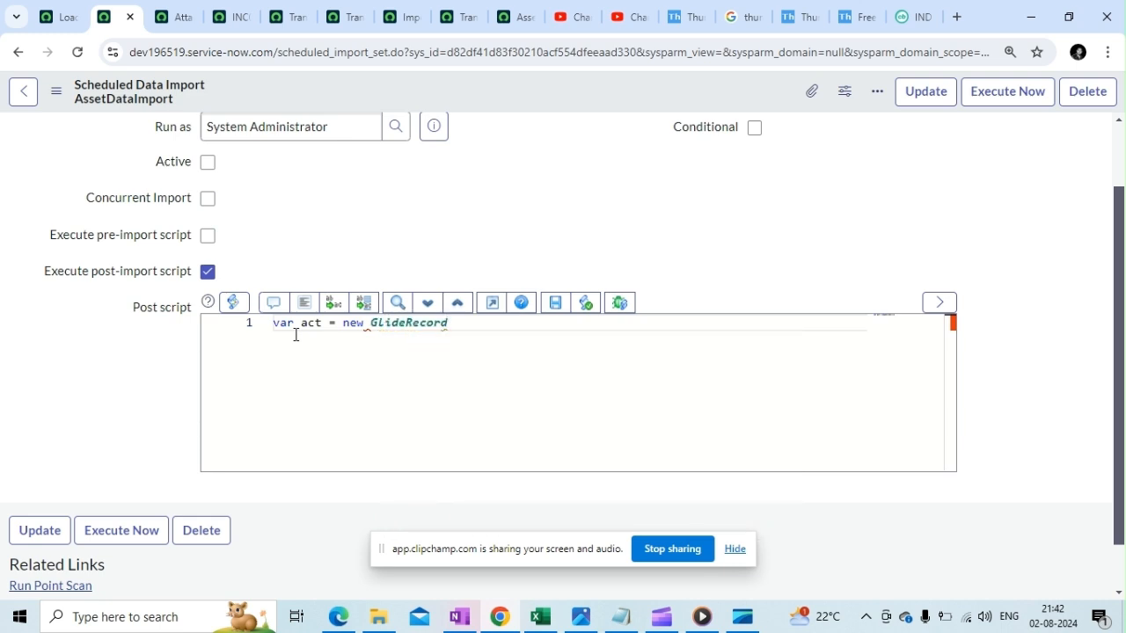
Step: Point the act GlideRecord in the post script at the sys_attachment table and complete the statement
{"action": "type", "text": "("}
{"action": "type", "text": "'sy"}
{"action": "type", "text": "s_att"}
{"action": "type", "text": "achmeent"}
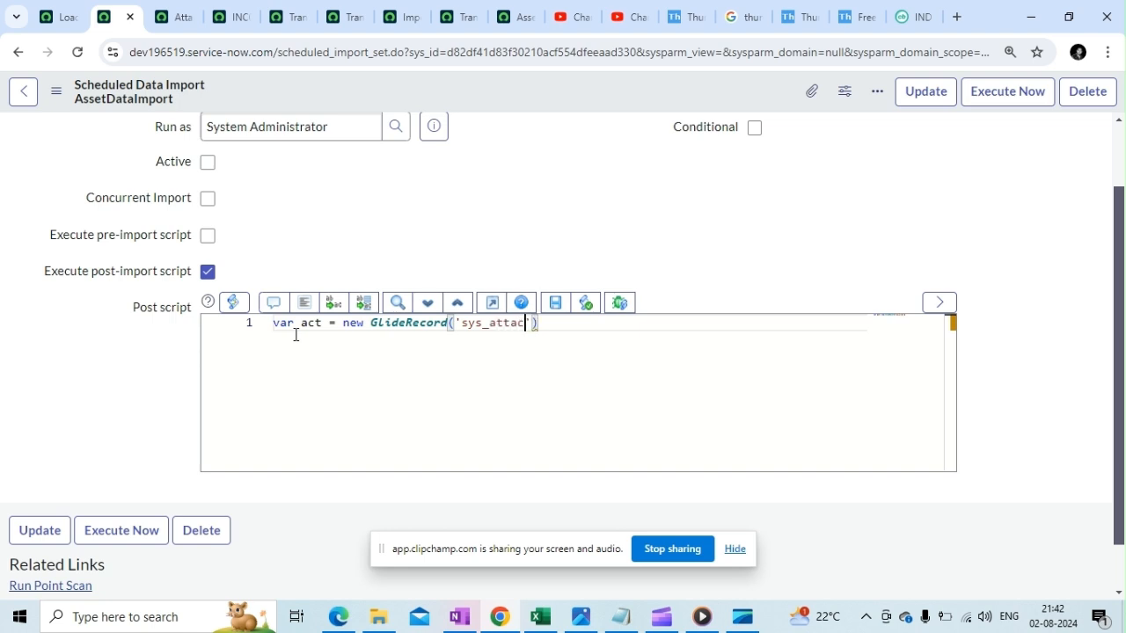
{"action": "key", "text": "BackSpace"}
{"action": "key", "text": "BackSpace"}
{"action": "key", "text": "BackSpace"}
{"action": "type", "text": "nt"}
{"action": "key", "text": "Right"}
{"action": "type", "text": ";"}
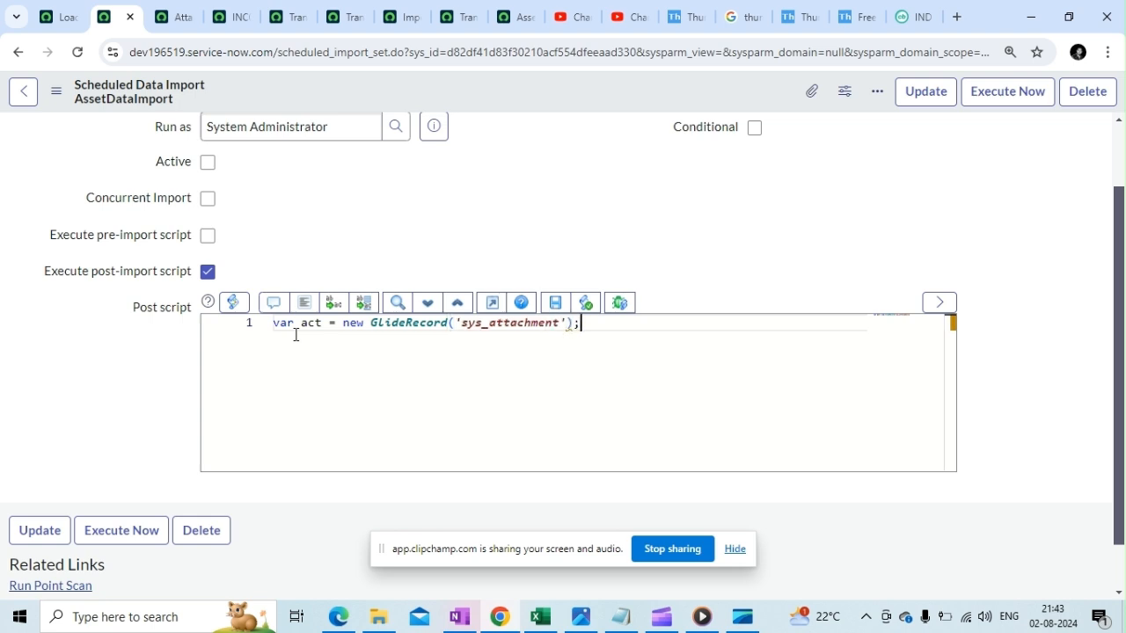
{"action": "key", "text": "Return"}
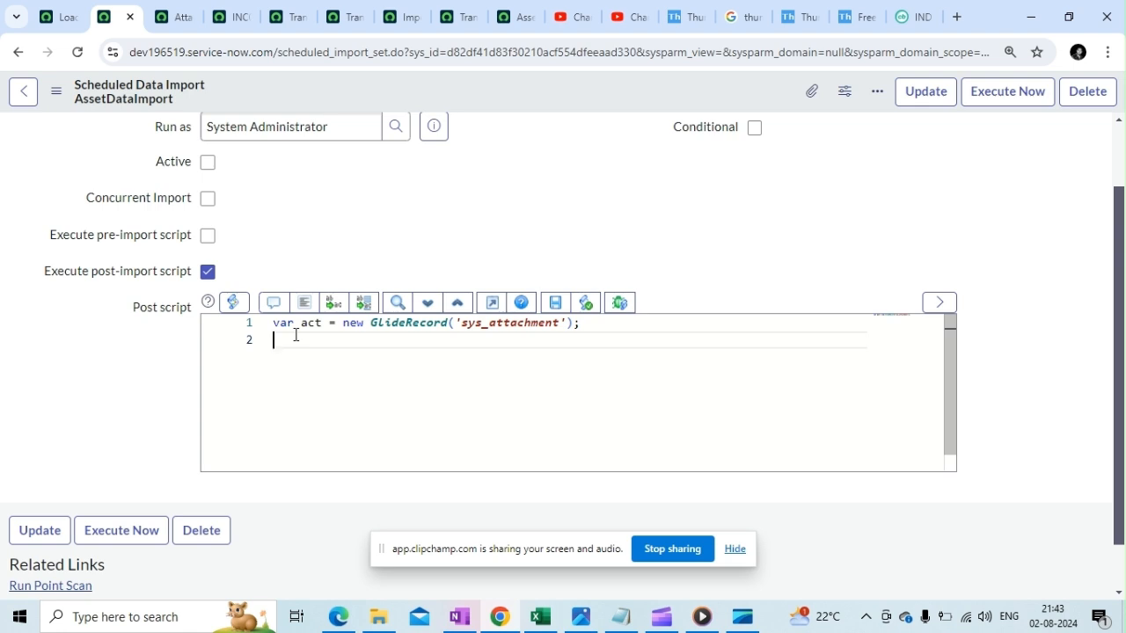
Step: Add an encoded query to act in the post script using the copied attachments-list query, and begin another act statement below it
{"action": "type", "text": "act.addEncode"}
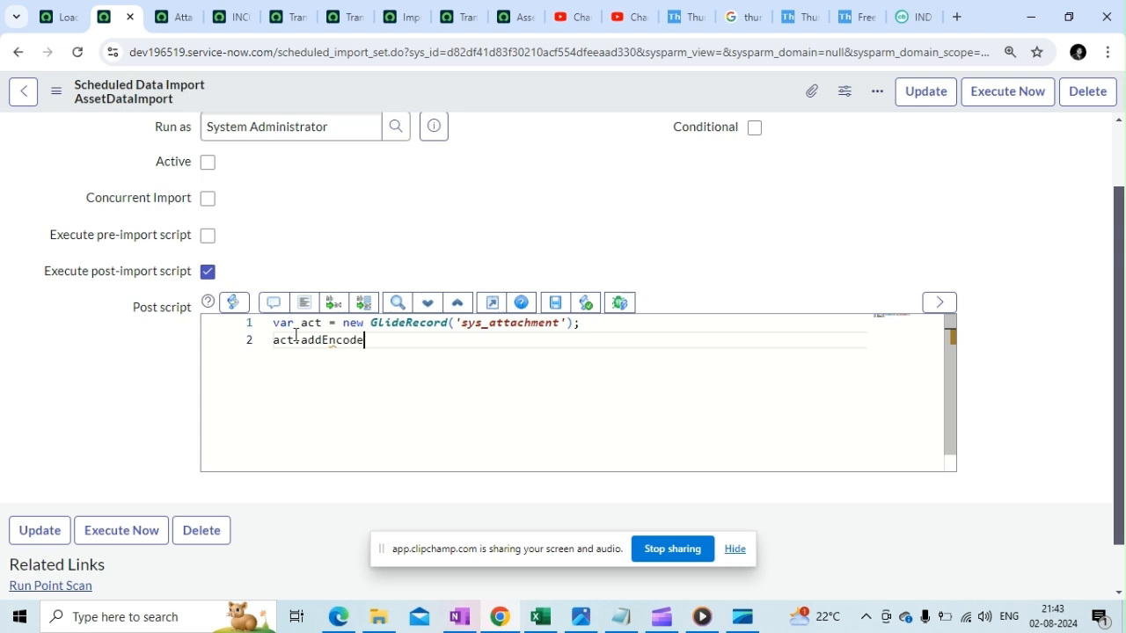
{"action": "type", "text": "duery("}
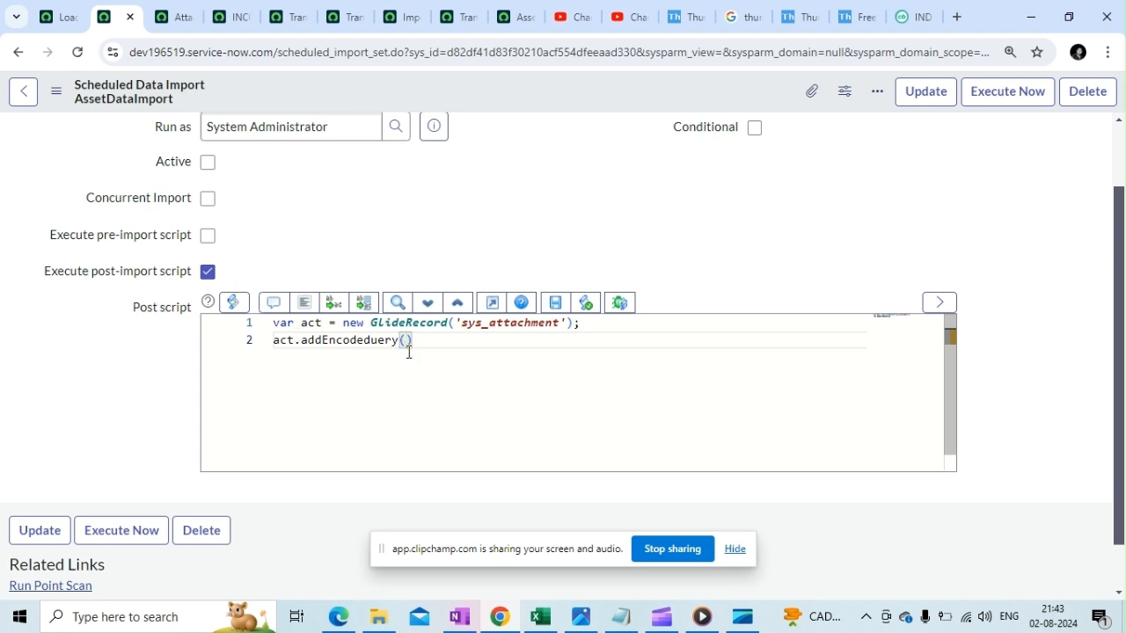
{"action": "type", "text": "'"}
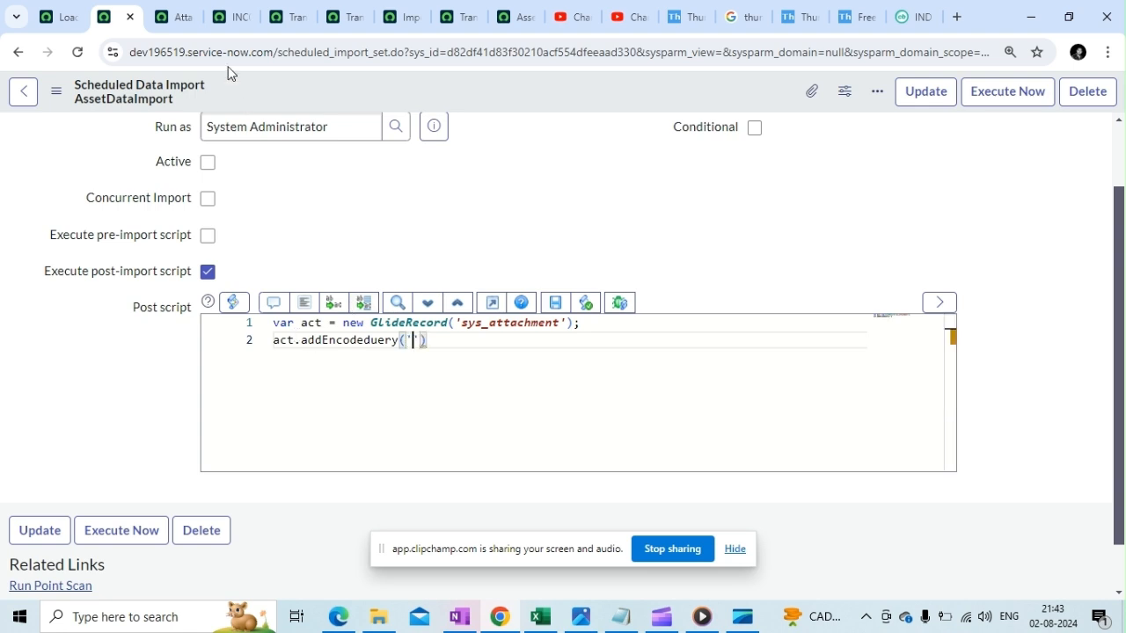
{"action": "left_click", "coordinate": [180, 16]}
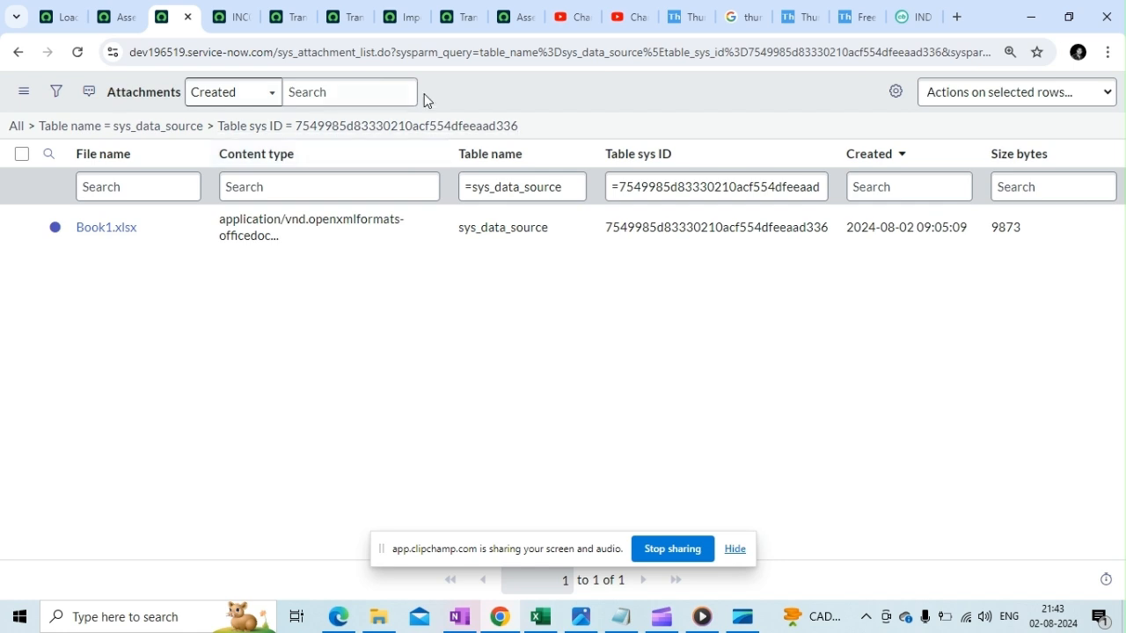
{"action": "left_click", "coordinate": [105, 15]}
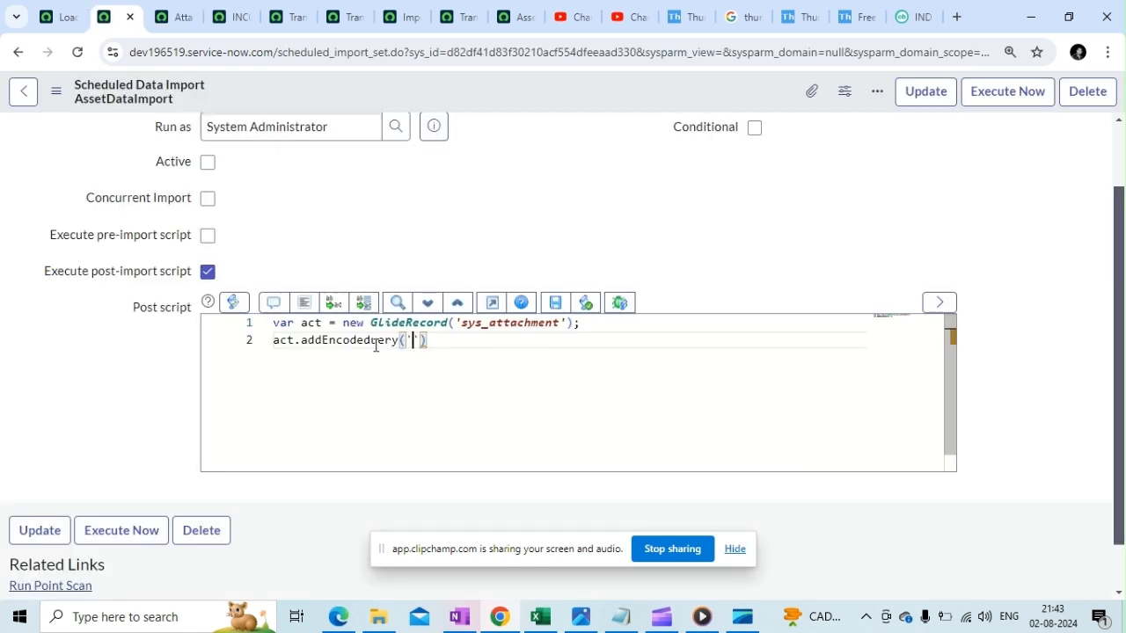
{"action": "key", "text": "ctrl+v"}
{"action": "type", "text": "');"}
{"action": "key", "text": "Return"}
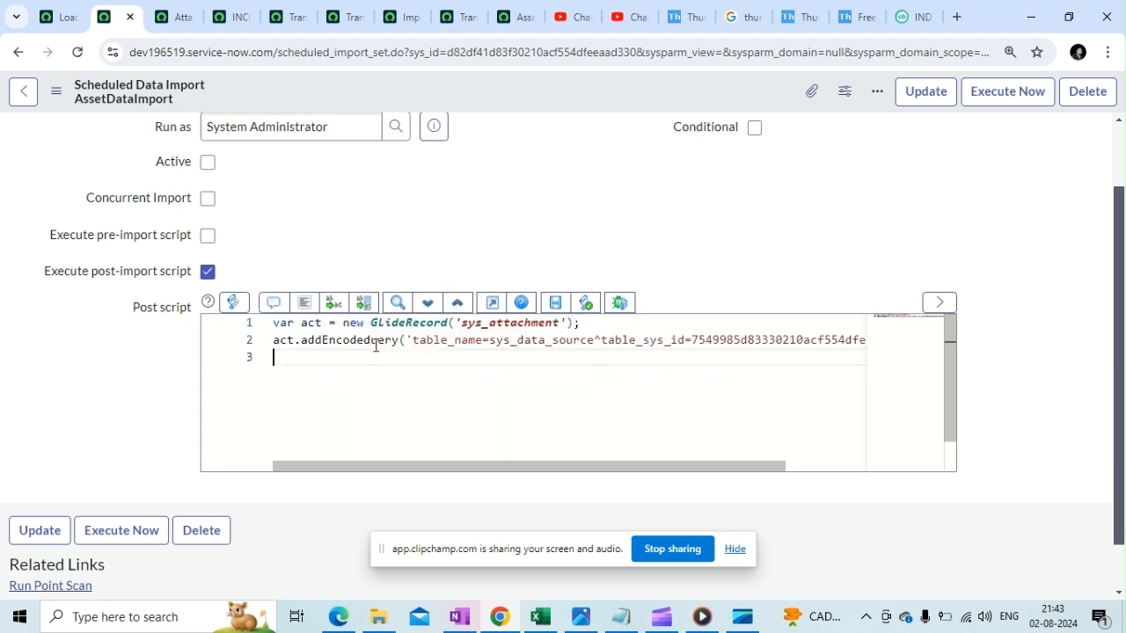
{"action": "type", "text": "act."}
{"action": "double_click", "coordinate": [372, 343]}
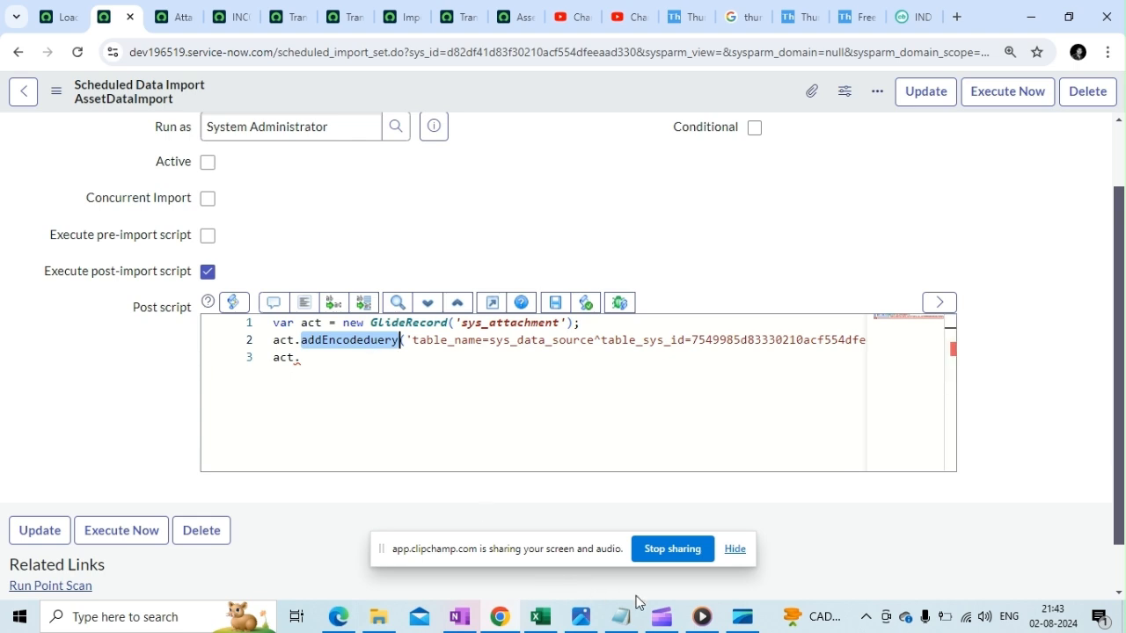
{"action": "left_click", "coordinate": [661, 616]}
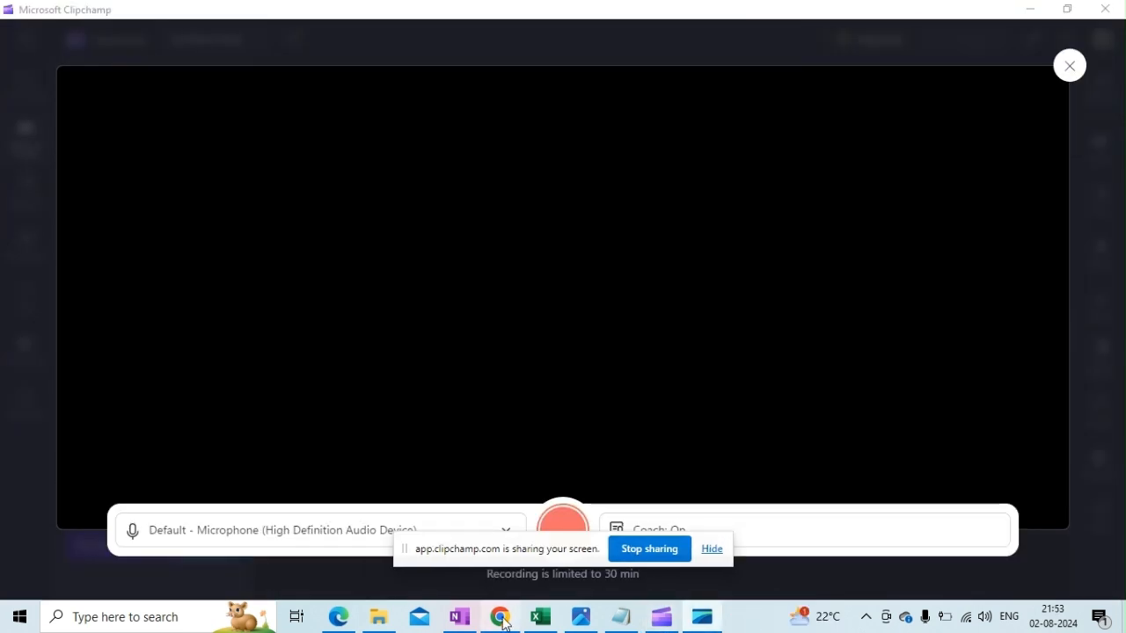
{"action": "left_click", "coordinate": [501, 617]}
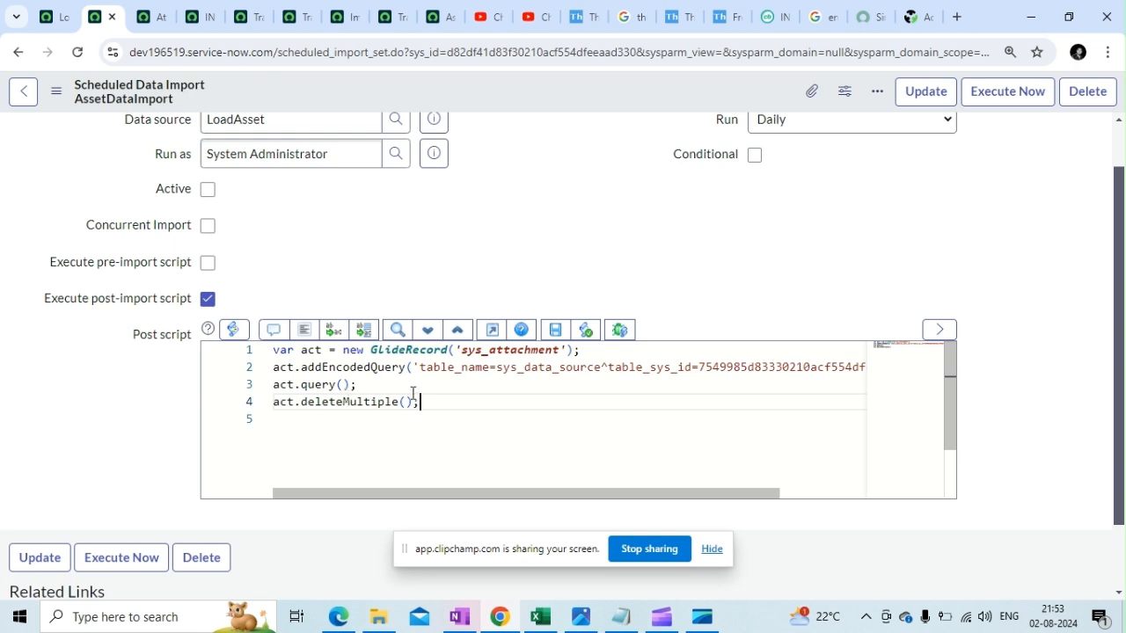
Step: Check the data source's sys_id in the post script's encoded query and save the AssetDataImport record
{"action": "left_click_drag", "start_coordinate": [552, 497], "coordinate": [387, 489]}
{"action": "double_click", "coordinate": [755, 369]}
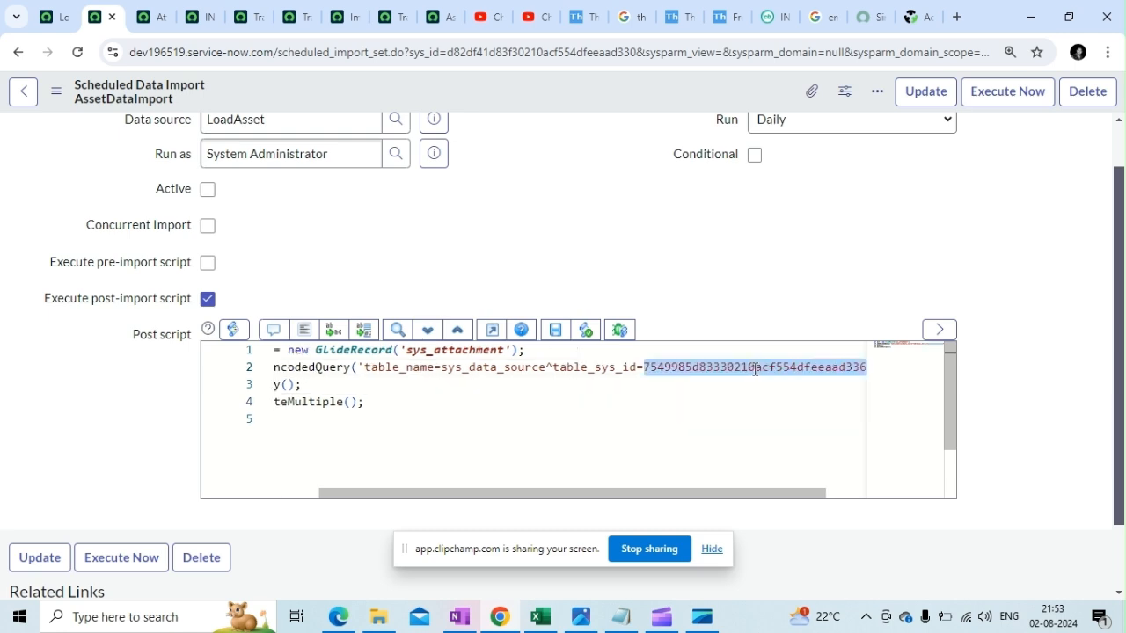
{"action": "left_click_drag", "start_coordinate": [566, 494], "coordinate": [432, 491]}
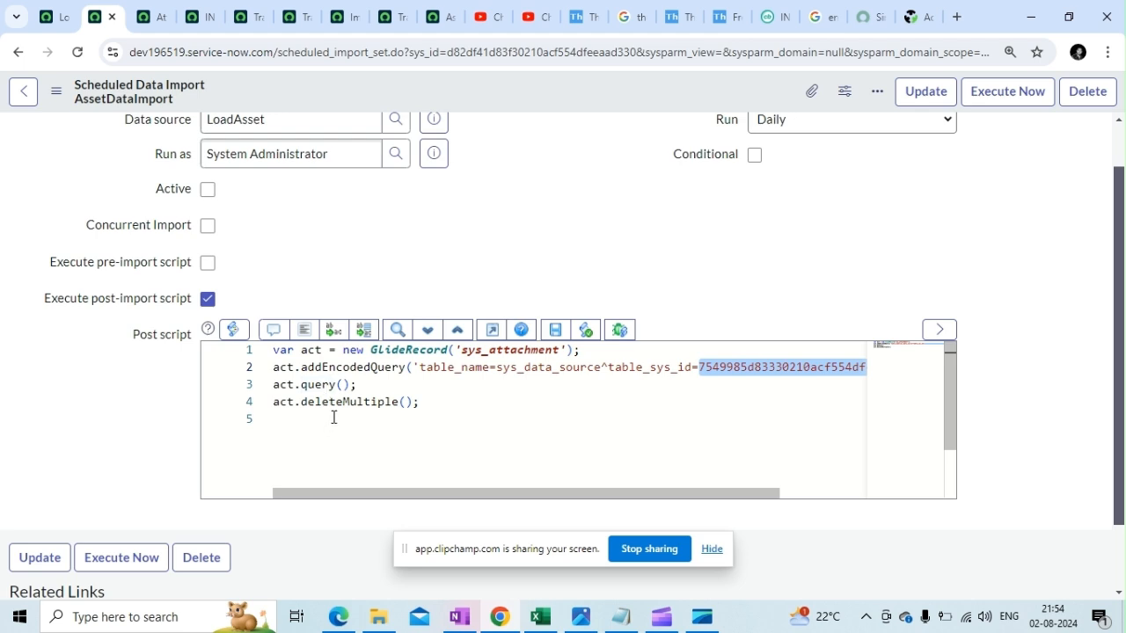
{"action": "mouse_move", "coordinate": [352, 408]}
{"action": "scroll", "coordinate": [66, 455], "scroll_direction": "down", "scroll_amount": 1}
{"action": "scroll", "coordinate": [68, 469], "scroll_direction": "up", "scroll_amount": 2}
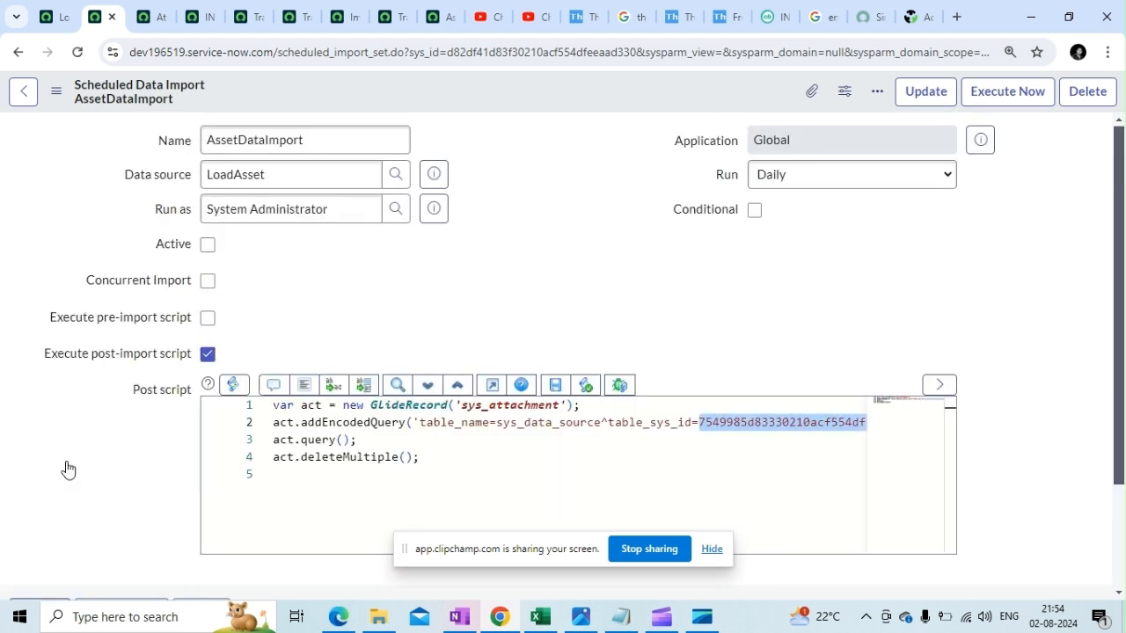
{"action": "left_click", "coordinate": [55, 91]}
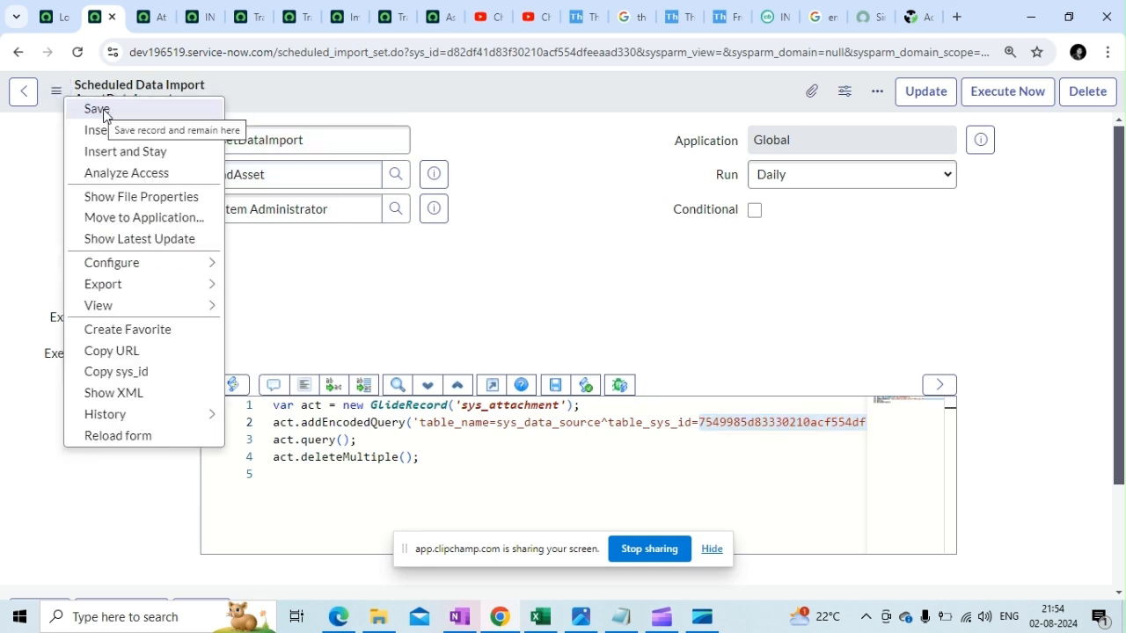
{"action": "left_click", "coordinate": [169, 118]}
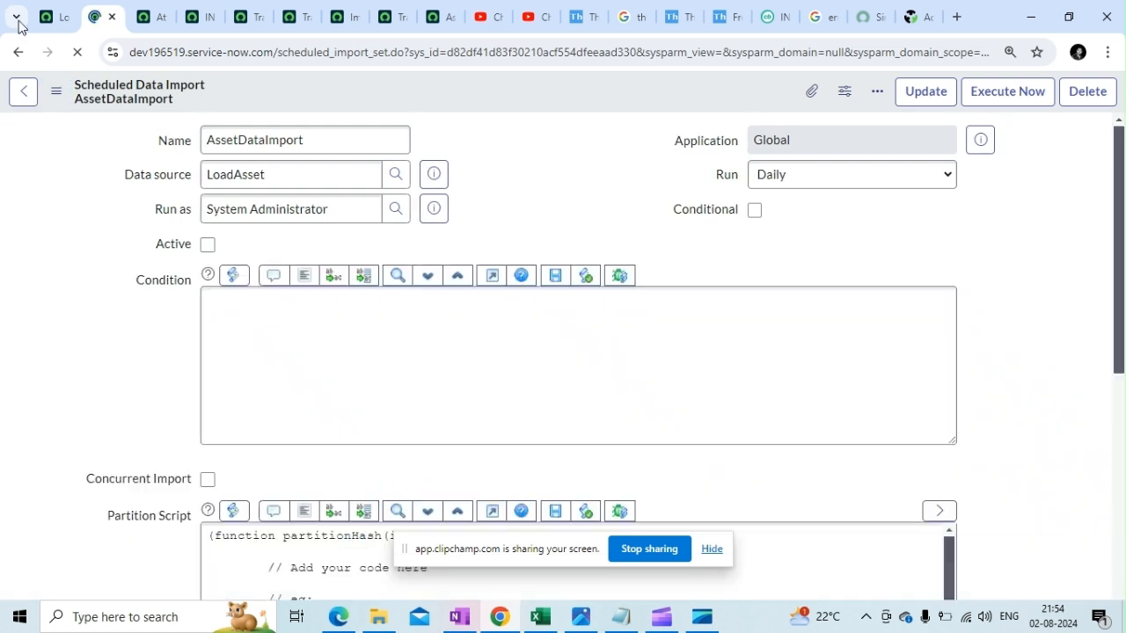
Step: Remove the Book1.xlsx attachment from the LoadAsset data source
{"action": "left_click", "coordinate": [54, 25]}
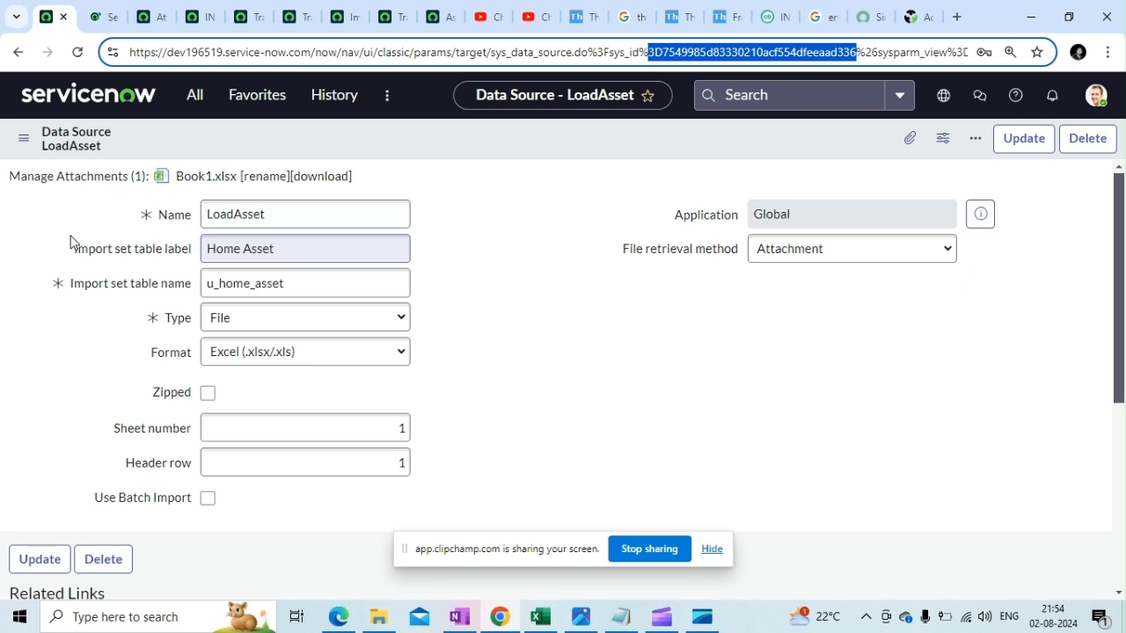
{"action": "left_click", "coordinate": [92, 181]}
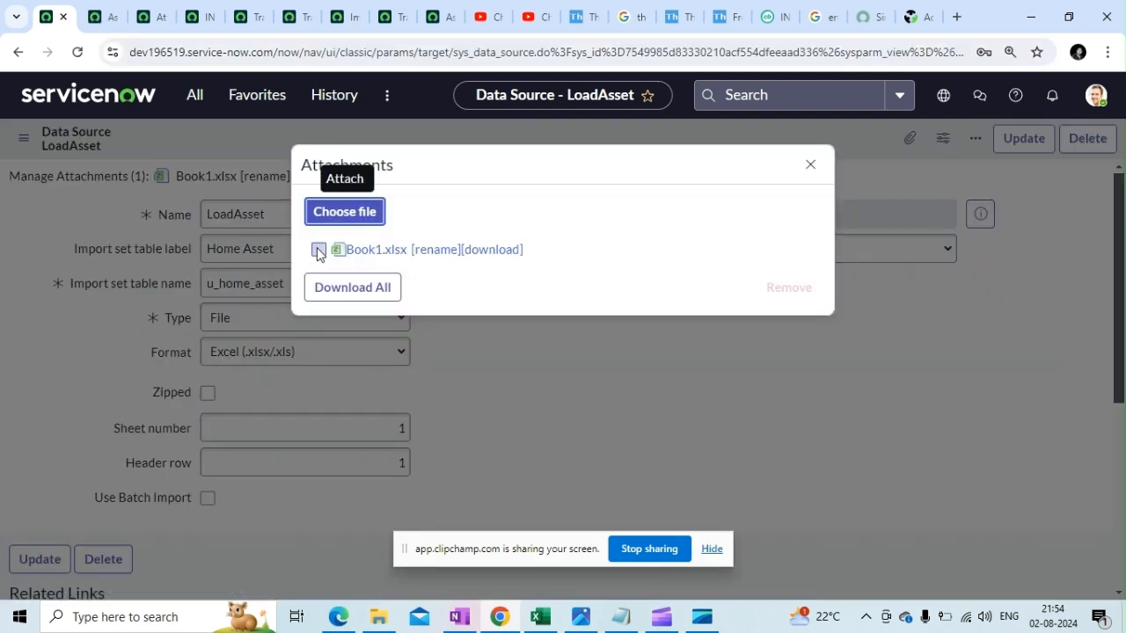
{"action": "left_click", "coordinate": [318, 250]}
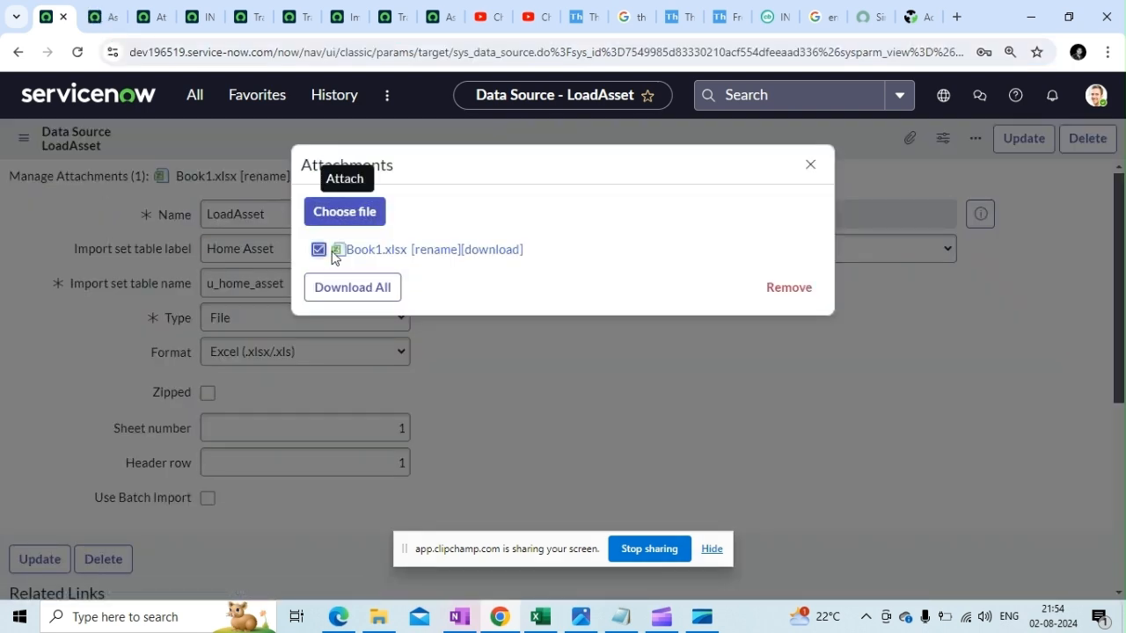
{"action": "left_click", "coordinate": [789, 286]}
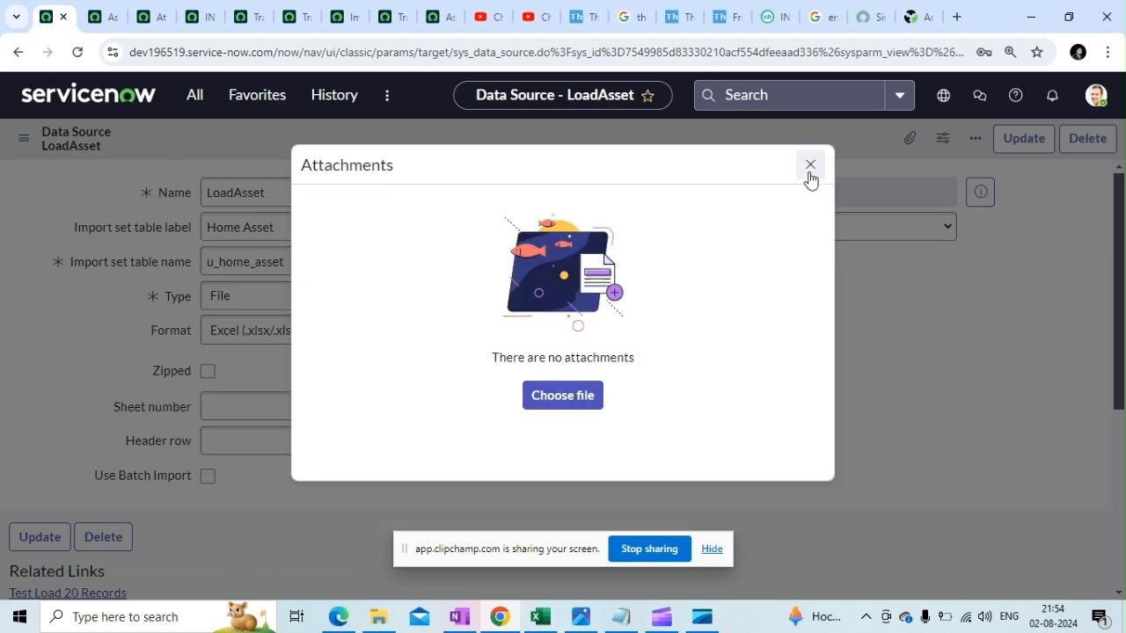
{"action": "left_click", "coordinate": [810, 164]}
Step: Review the filtered attachments list, the LoadAsset data source, and the sys_id of the incident that has Asset.xlsx attached
{"action": "left_click", "coordinate": [154, 18]}
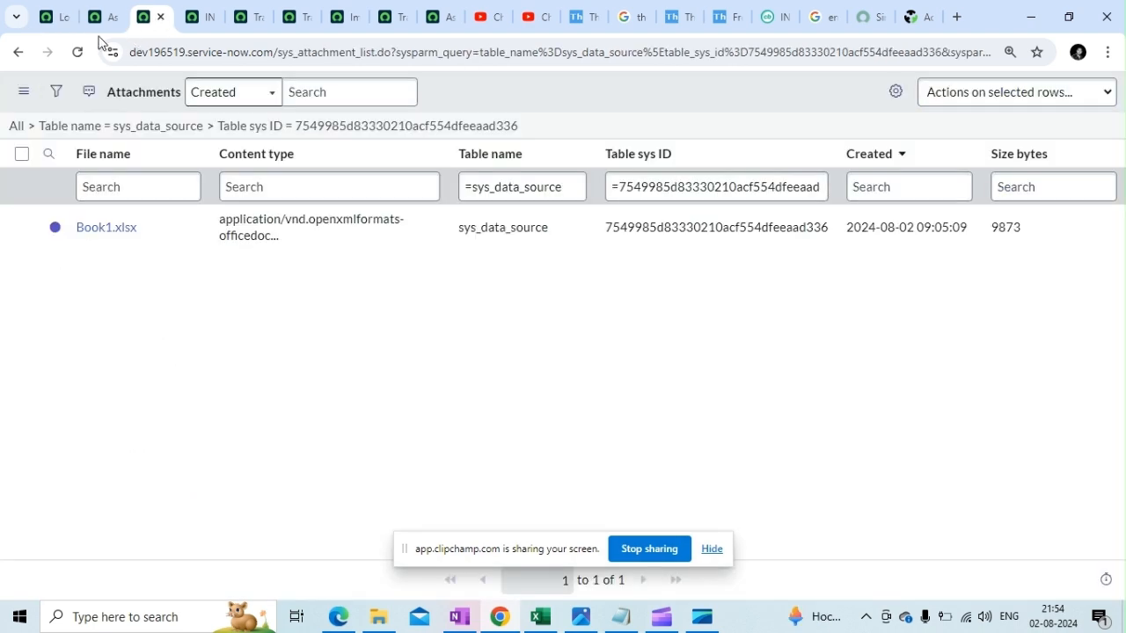
{"action": "left_click", "coordinate": [53, 18]}
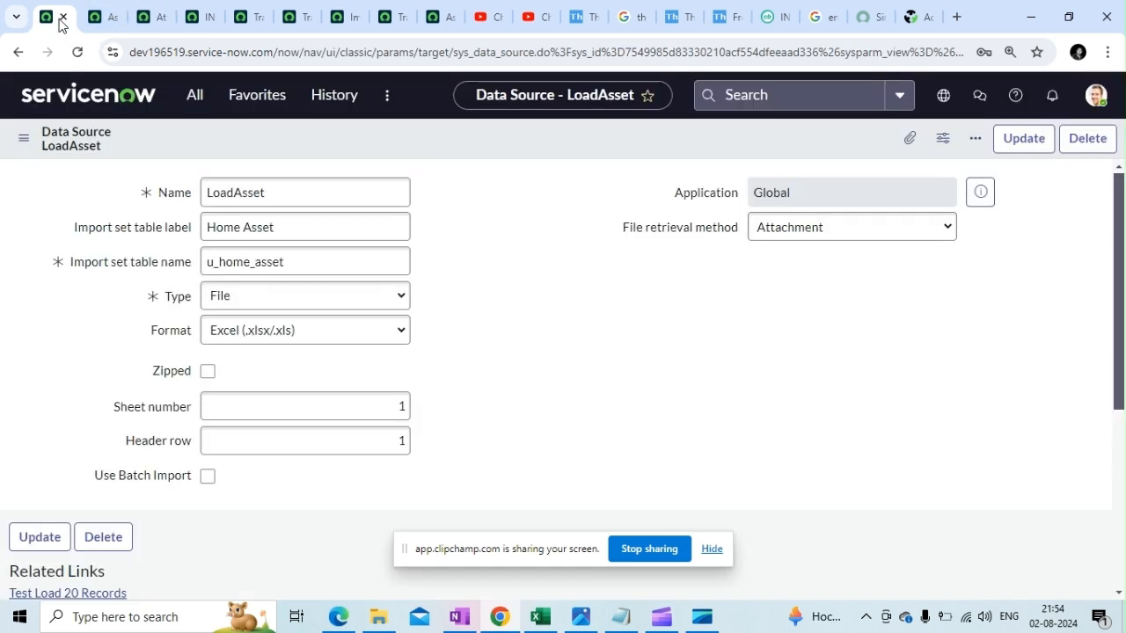
{"action": "left_click", "coordinate": [346, 229]}
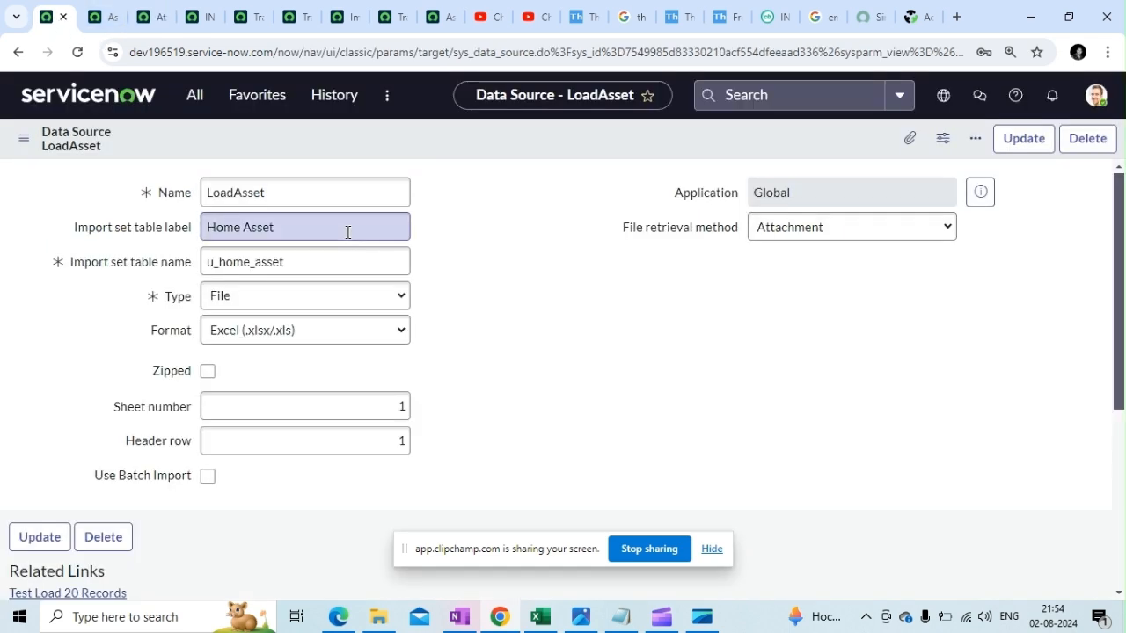
{"action": "left_click", "coordinate": [200, 19]}
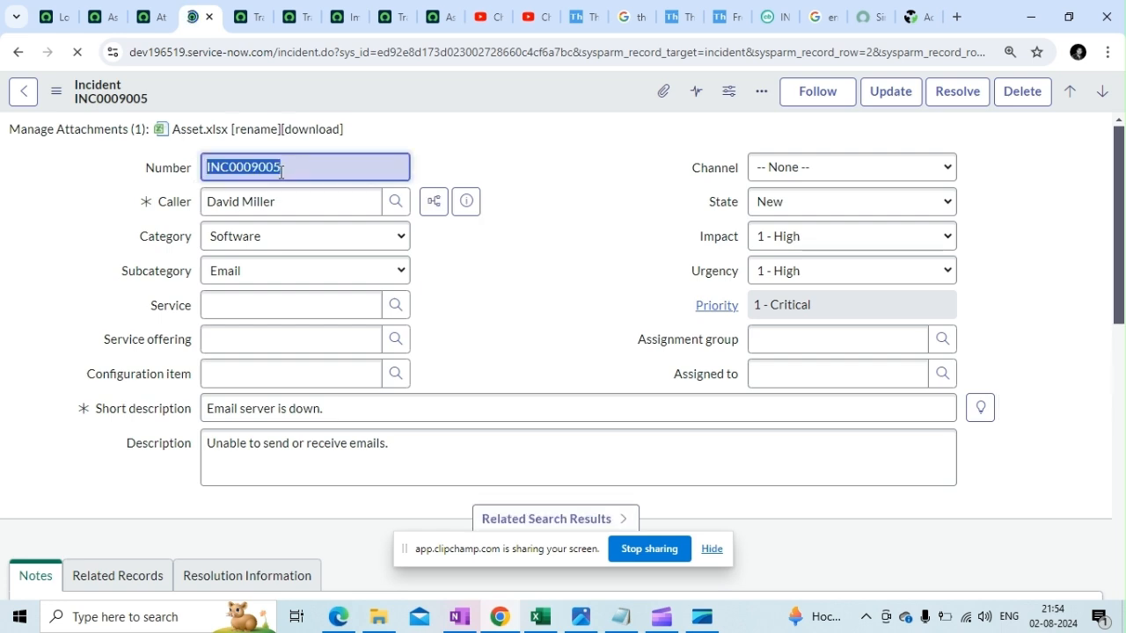
{"action": "double_click", "coordinate": [506, 54]}
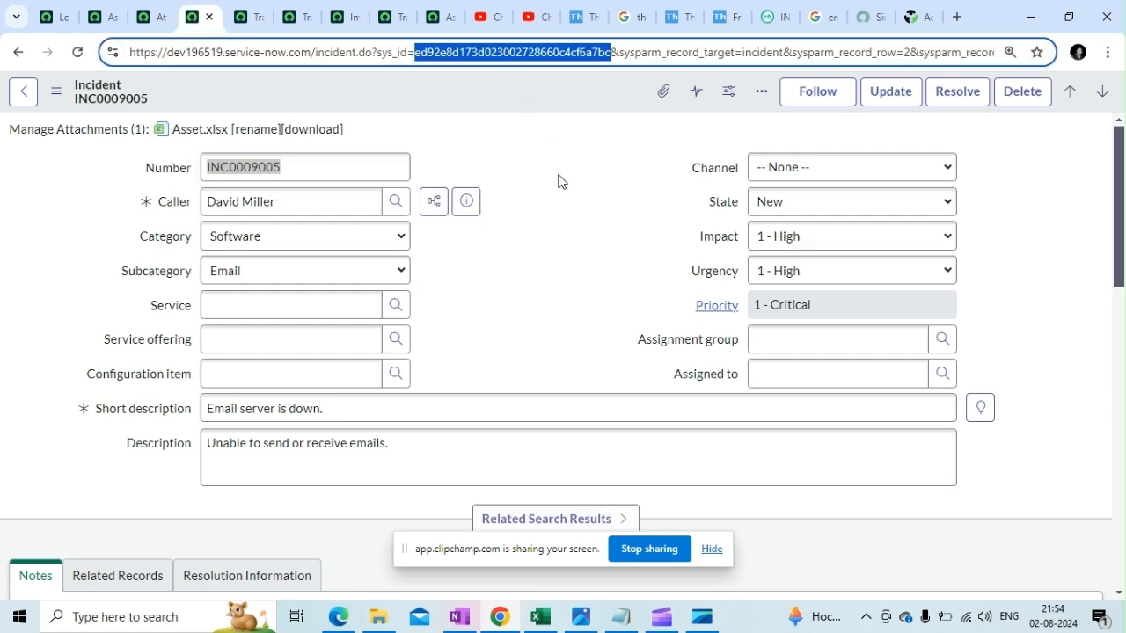
{"action": "left_click", "coordinate": [562, 205]}
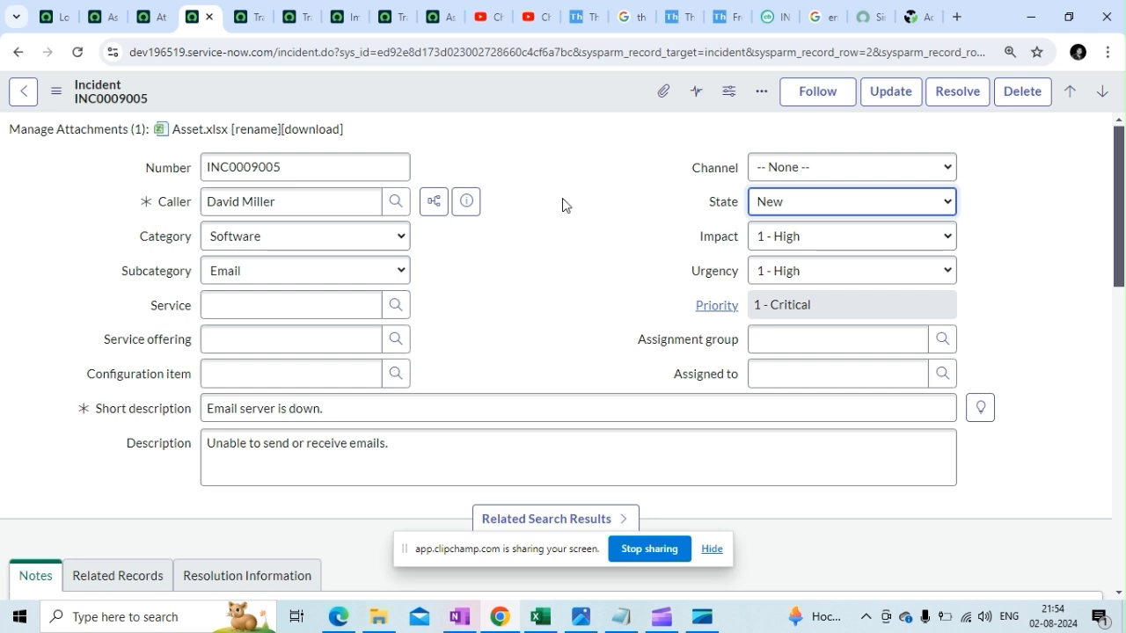
Step: From the LoadAsset page, search the navigator for Background and open Scripts - Background in a separate browser tab
{"action": "left_click", "coordinate": [53, 17]}
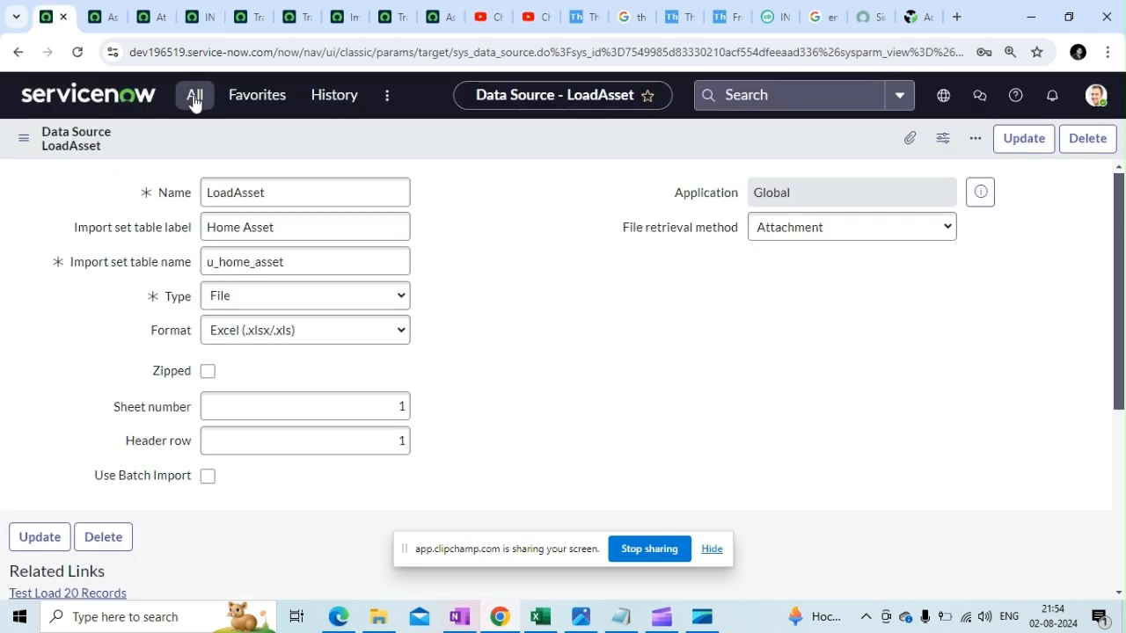
{"action": "left_click", "coordinate": [194, 95]}
{"action": "double_click", "coordinate": [190, 143]}
{"action": "key", "text": "BackSpace"}
{"action": "key", "text": "BackSpace"}
{"action": "key", "text": "BackSpace"}
{"action": "key", "text": "BackSpace"}
{"action": "key", "text": "BackSpace"}
{"action": "key", "text": "BackSpace"}
{"action": "key", "text": "BackSpace"}
{"action": "key", "text": "BackSpace"}
{"action": "key", "text": "BackSpace"}
{"action": "key", "text": "BackSpace"}
{"action": "key", "text": "BackSpace"}
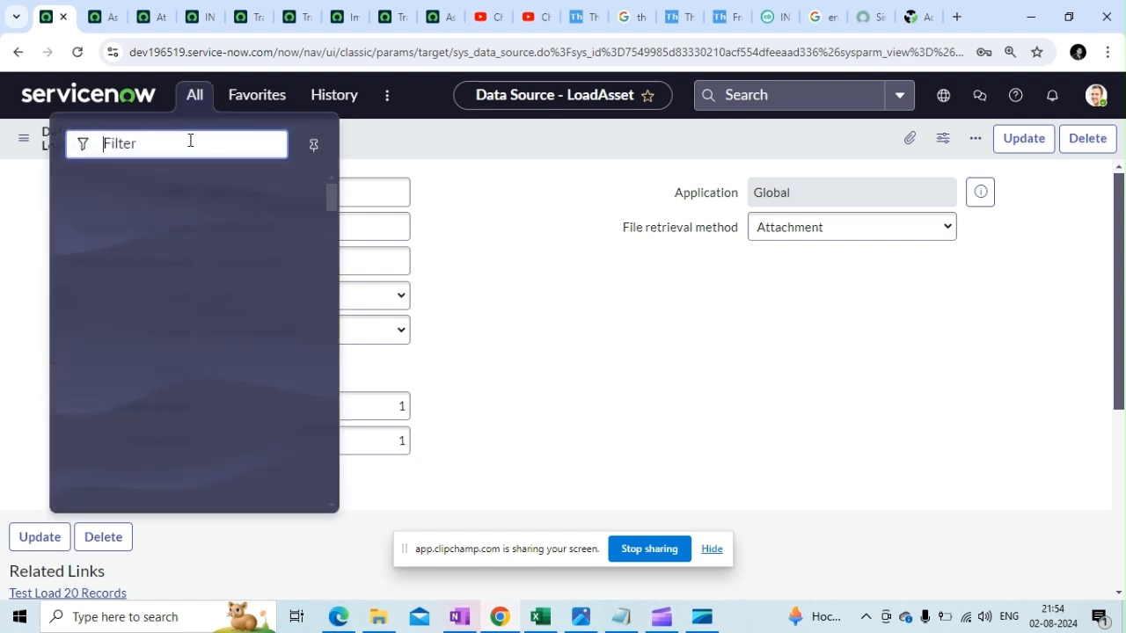
{"action": "type", "text": "Back"}
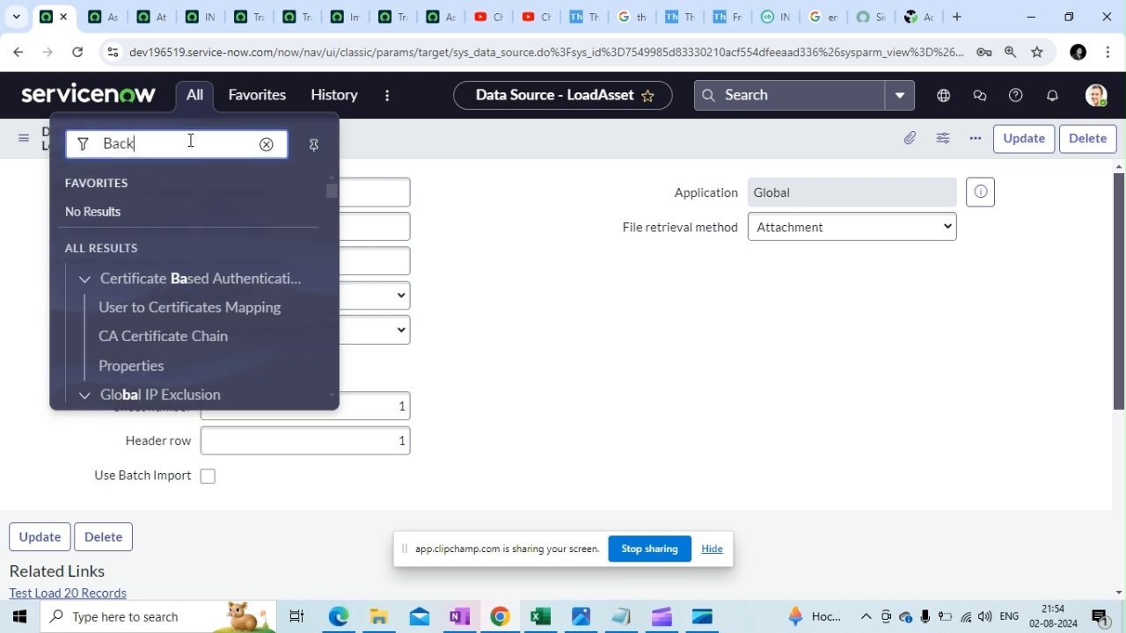
{"action": "type", "text": "groun"}
{"action": "type", "text": "d"}
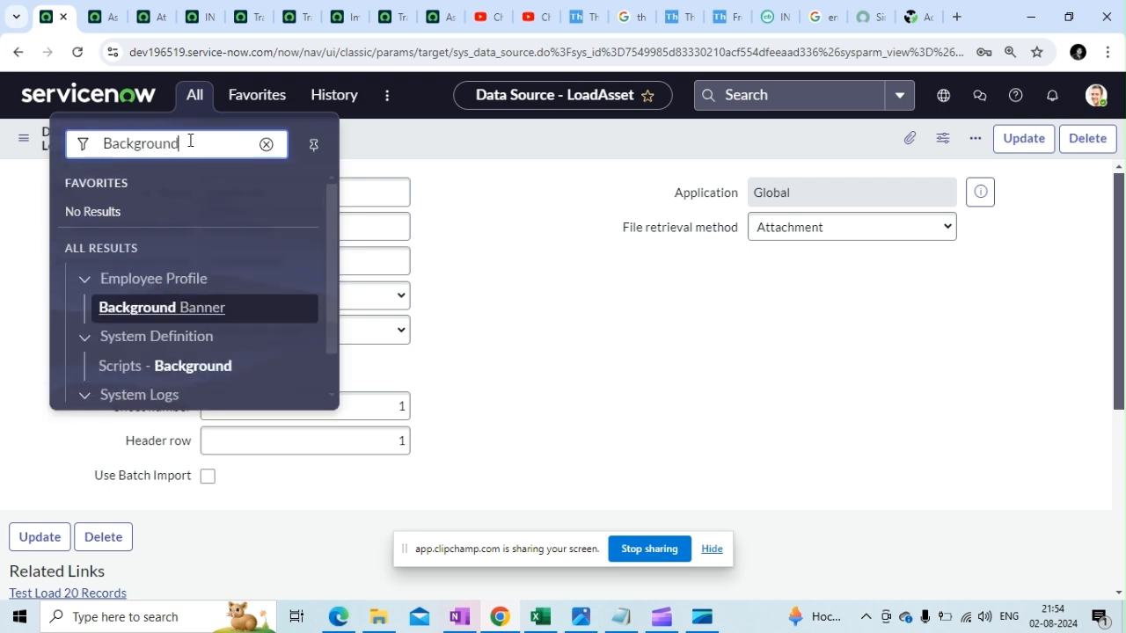
{"action": "left_click", "coordinate": [203, 377], "text": "ctrl"}
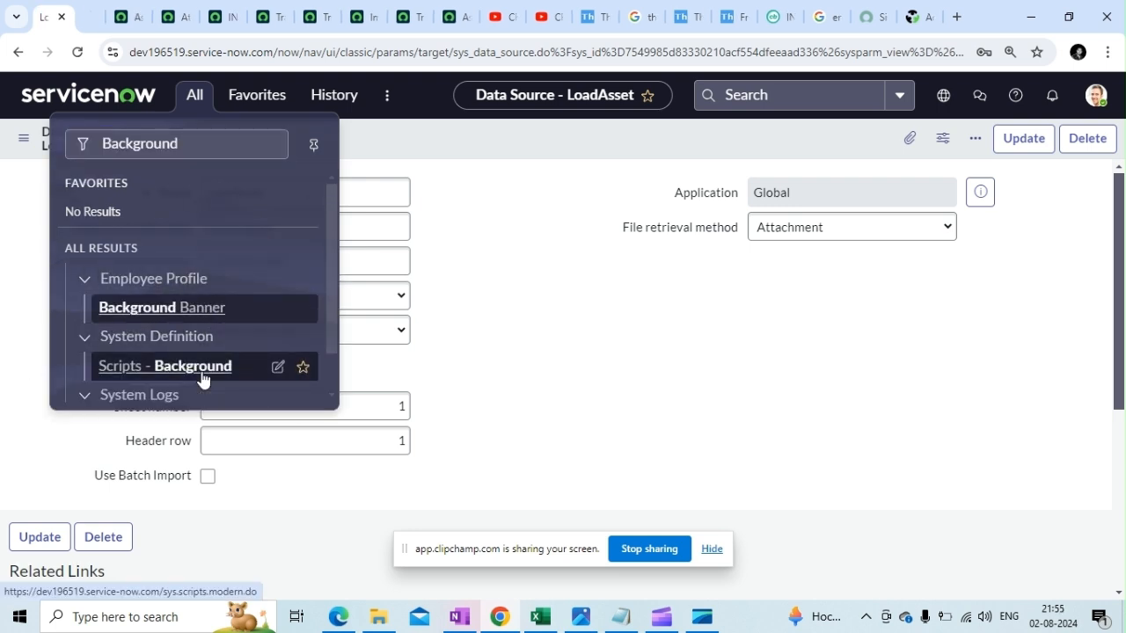
{"action": "left_click", "coordinate": [99, 17]}
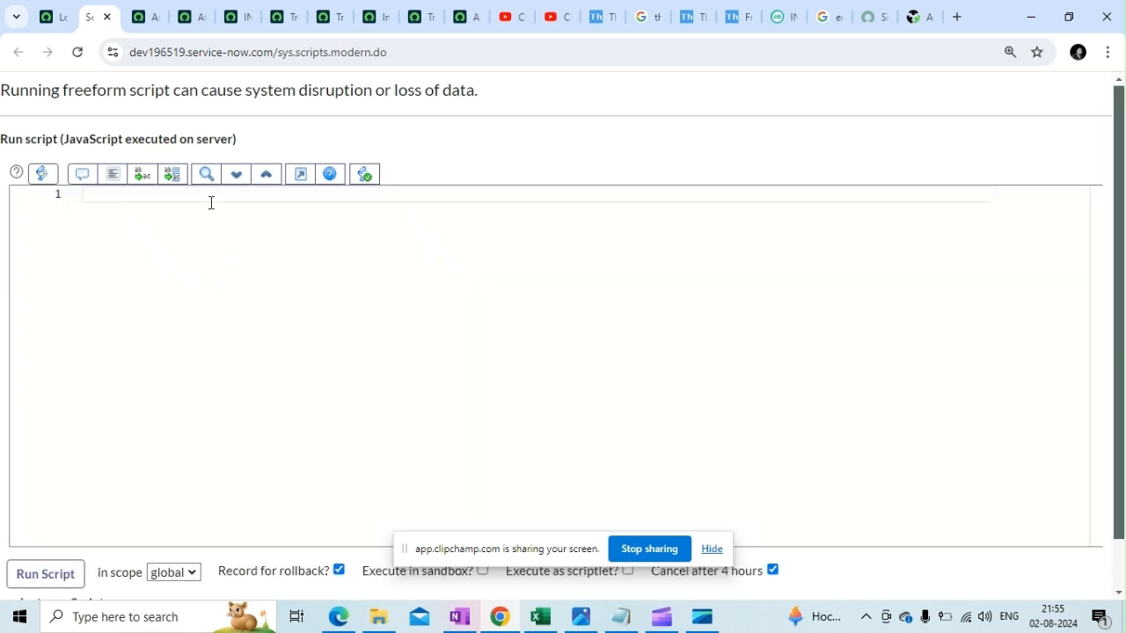
Step: Declare the variable attachment in the background script as a new GlideSysAttachment() instance
{"action": "type", "text": "var attachmen"}
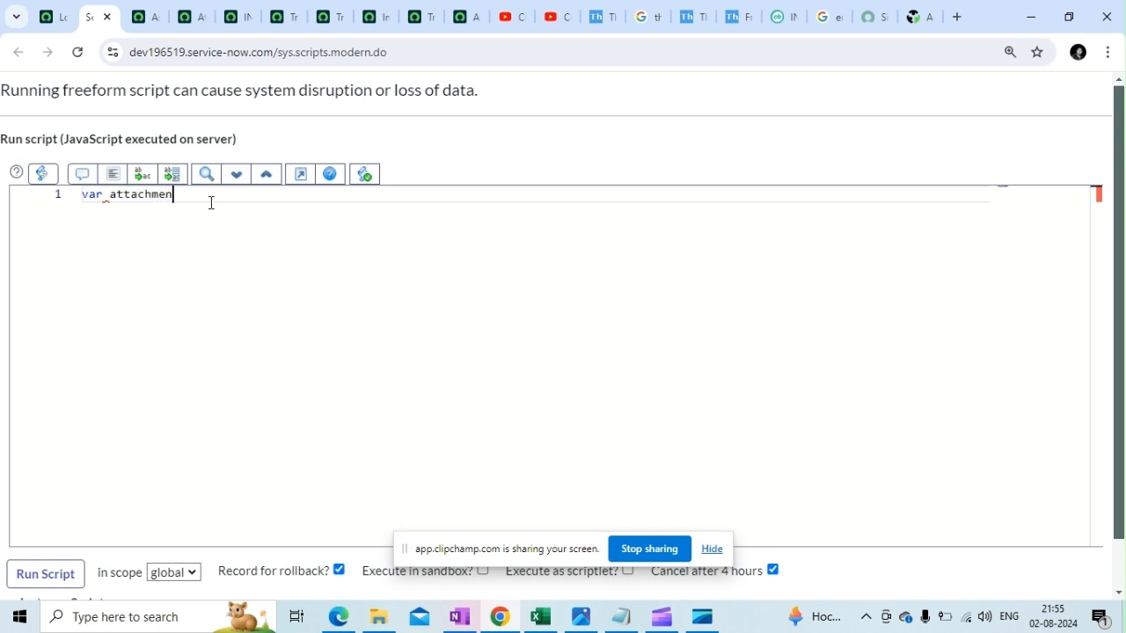
{"action": "type", "text": "t = new Gli"}
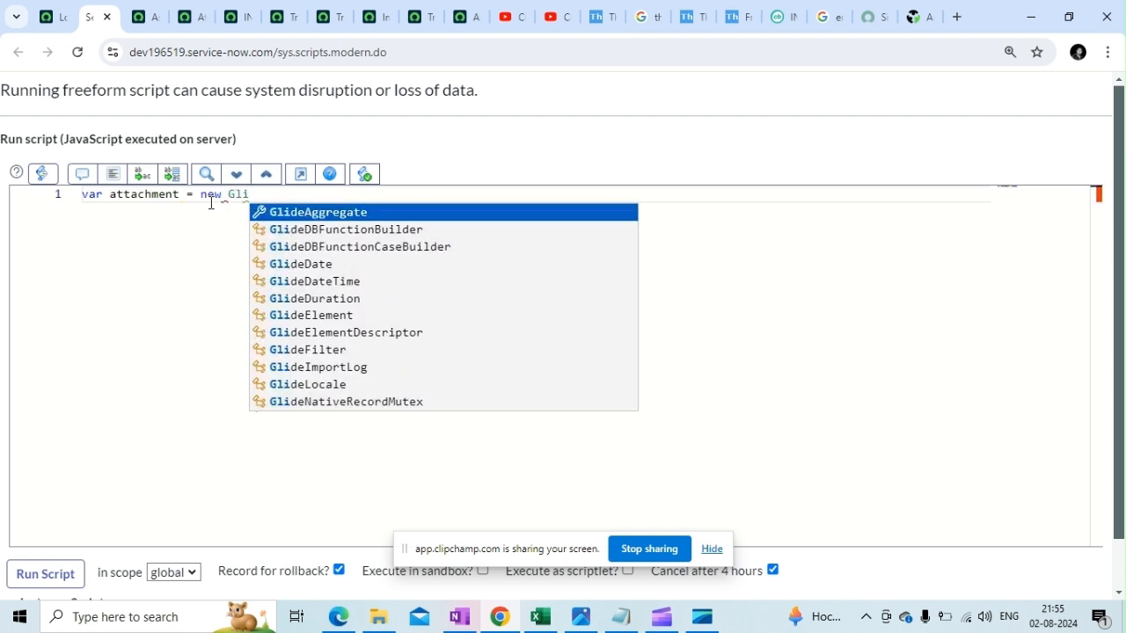
{"action": "type", "text": "deSys"}
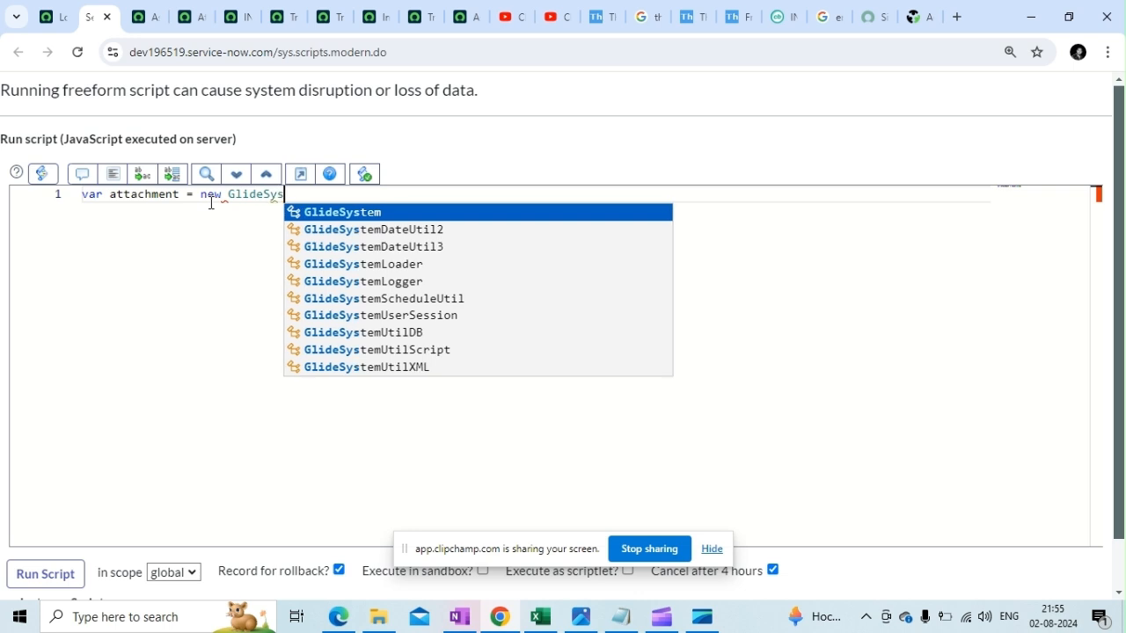
{"action": "type", "text": "A"}
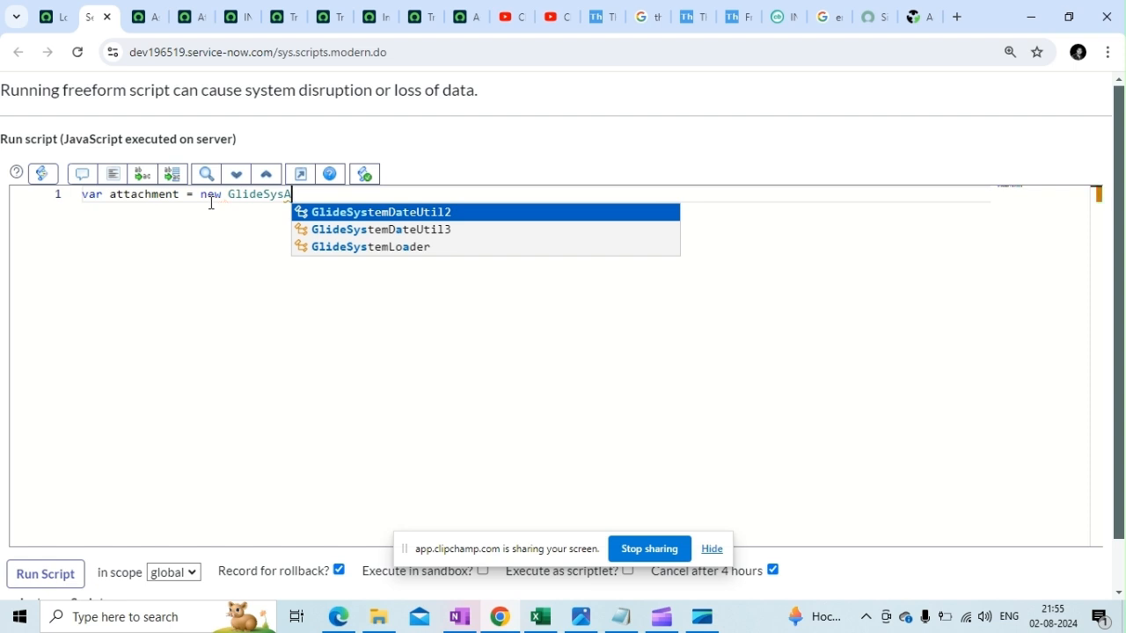
{"action": "type", "text": "ttachm"}
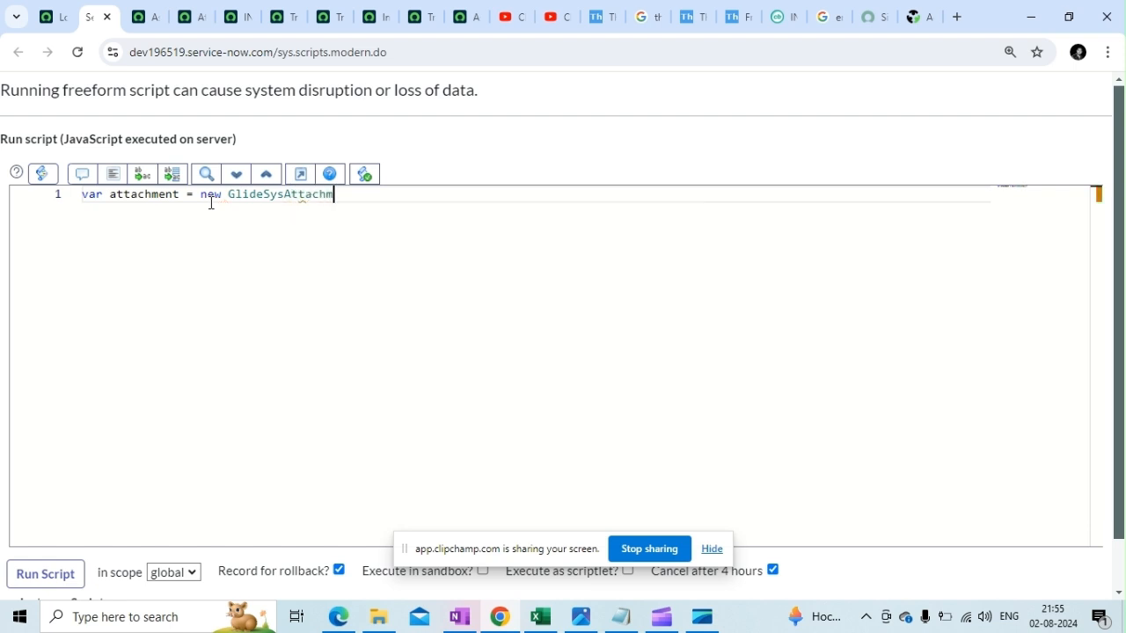
{"action": "type", "text": "ent();"}
{"action": "key", "text": "Return"}
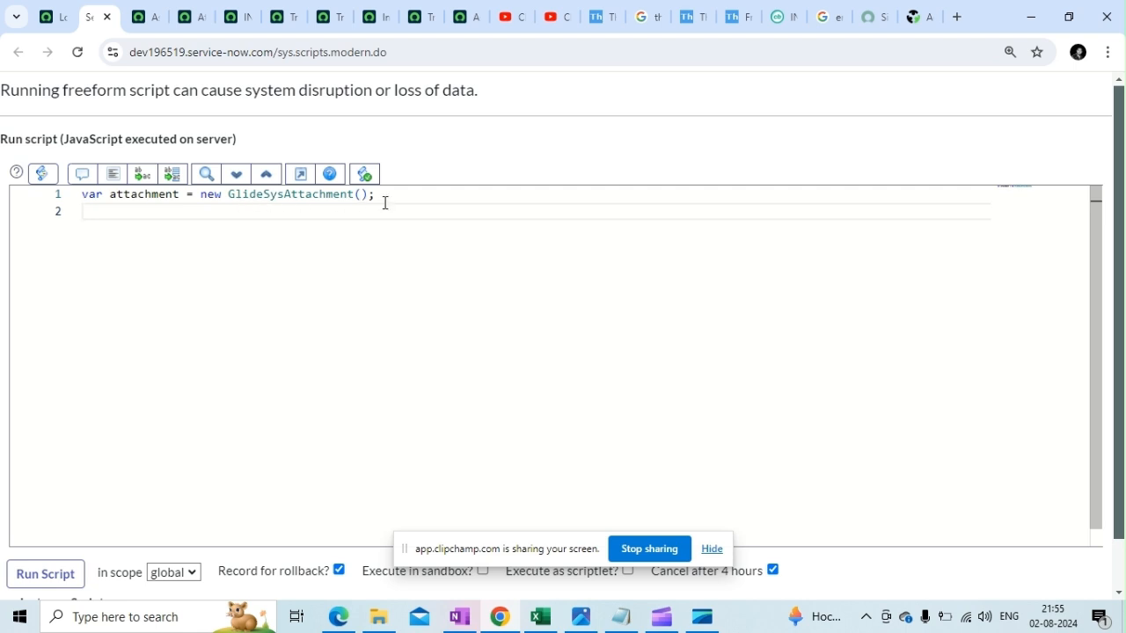
Step: On line 2, declare the variable attached and assign it an attachment.copy() call with an empty quoted first argument
{"action": "type", "text": "var"}
{"action": "type", "text": "attacg"}
{"action": "key", "text": "BackSpace"}
{"action": "type", "text": "hed = att"}
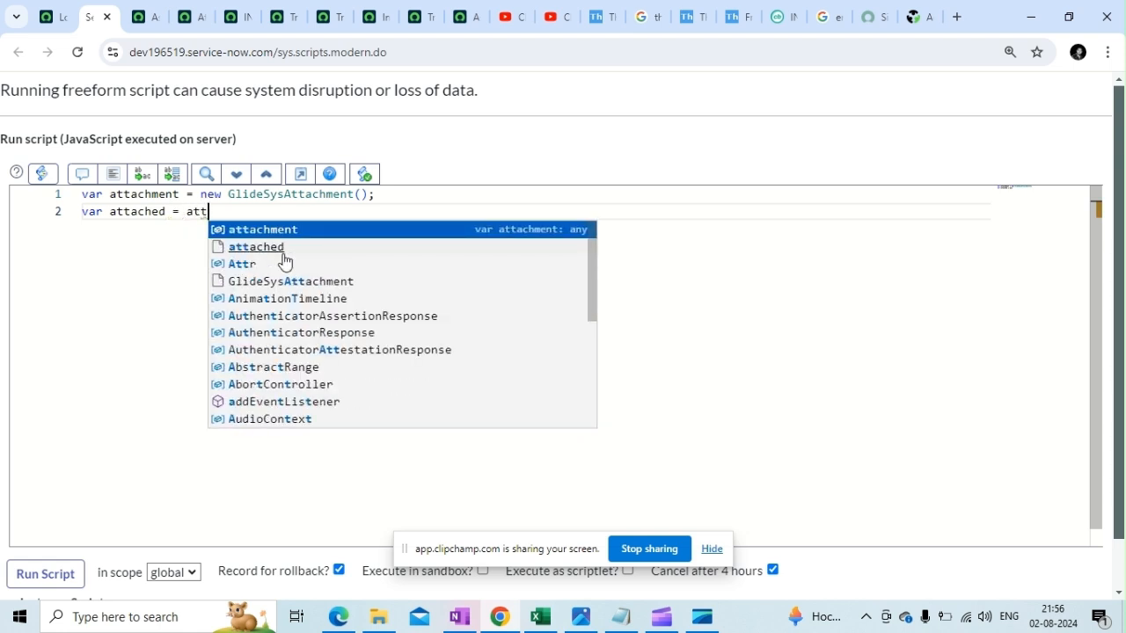
{"action": "key", "text": "Return"}
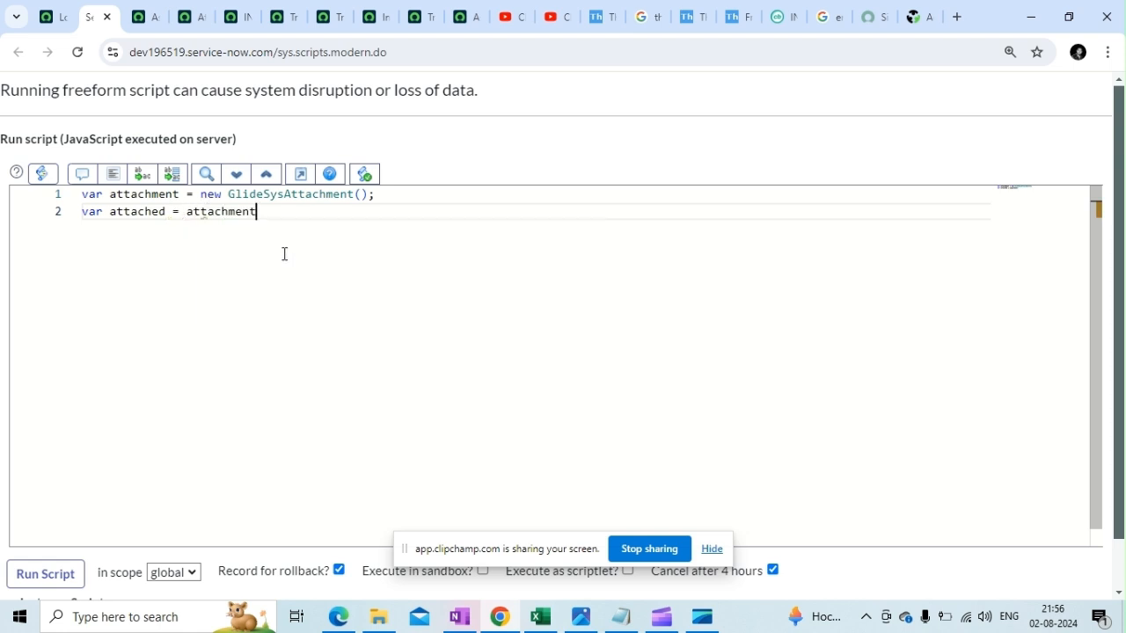
{"action": "type", "text": "."}
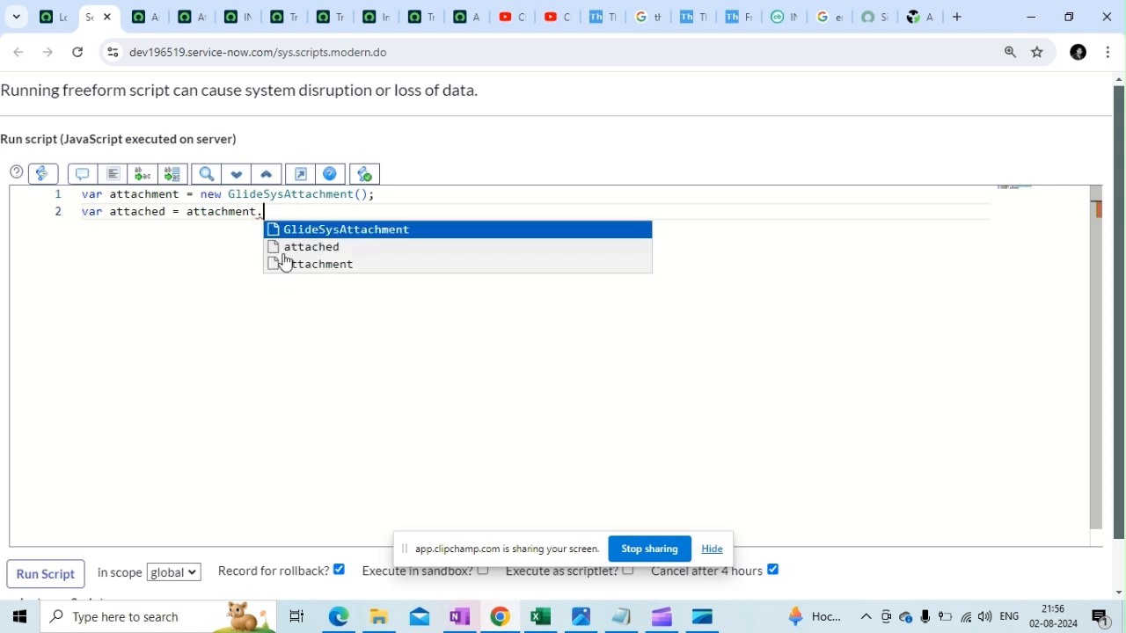
{"action": "type", "text": "co"}
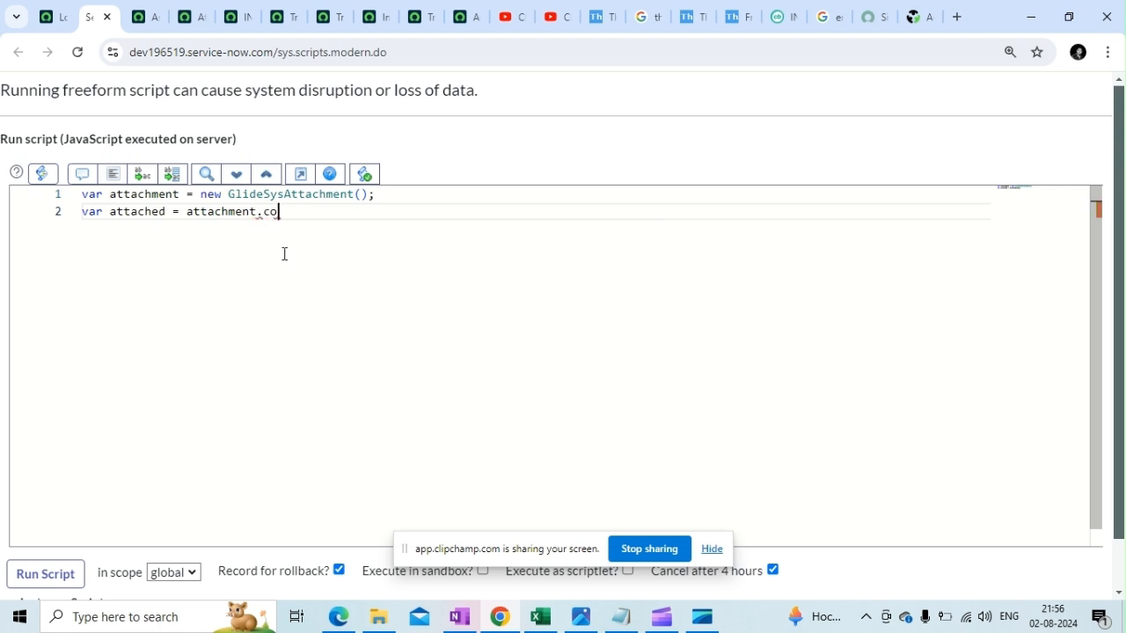
{"action": "type", "text": "py("}
{"action": "type", "text": "'"}
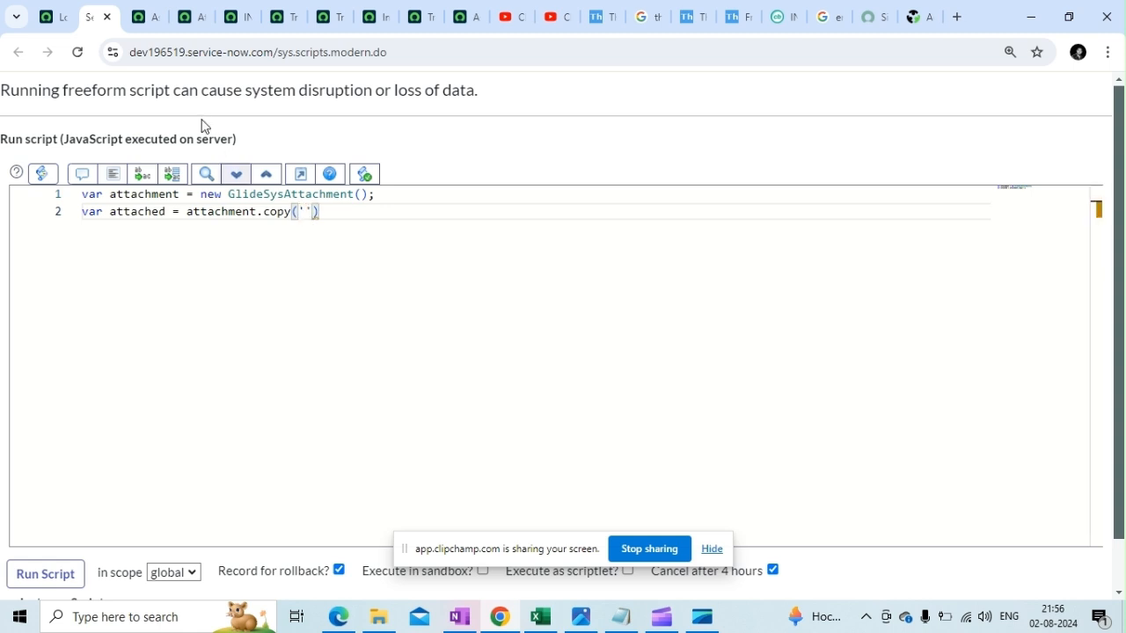
Step: Copy the table name incident from the incident record's URL and insert it as the first argument of attachment.copy()
{"action": "left_click", "coordinate": [245, 24]}
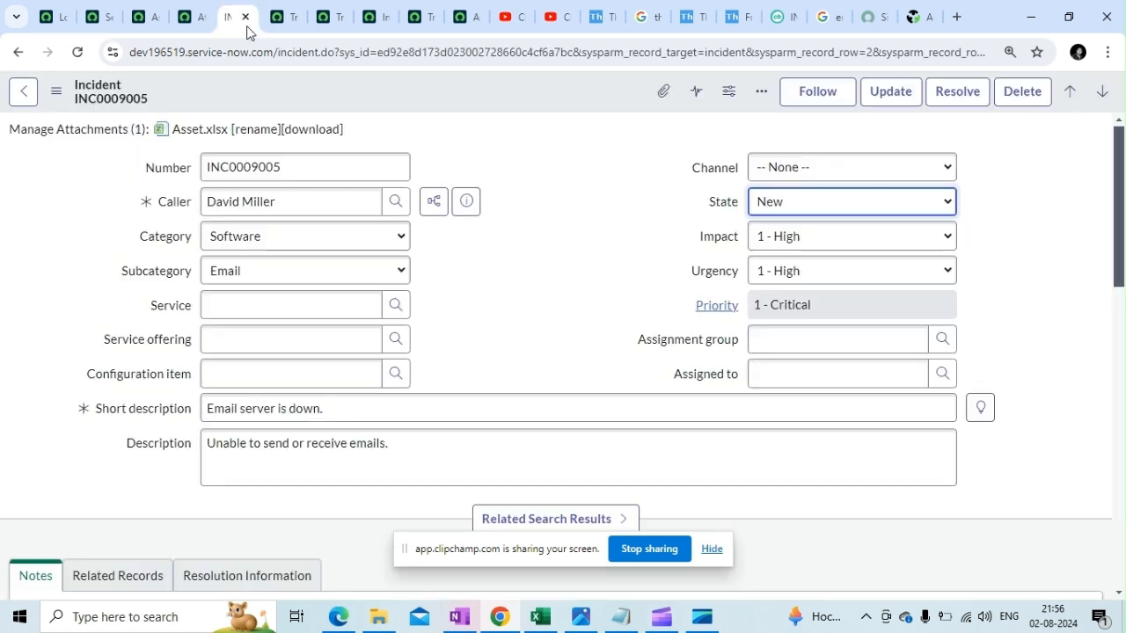
{"action": "double_click", "coordinate": [302, 52]}
{"action": "key", "text": "ctrl+c"}
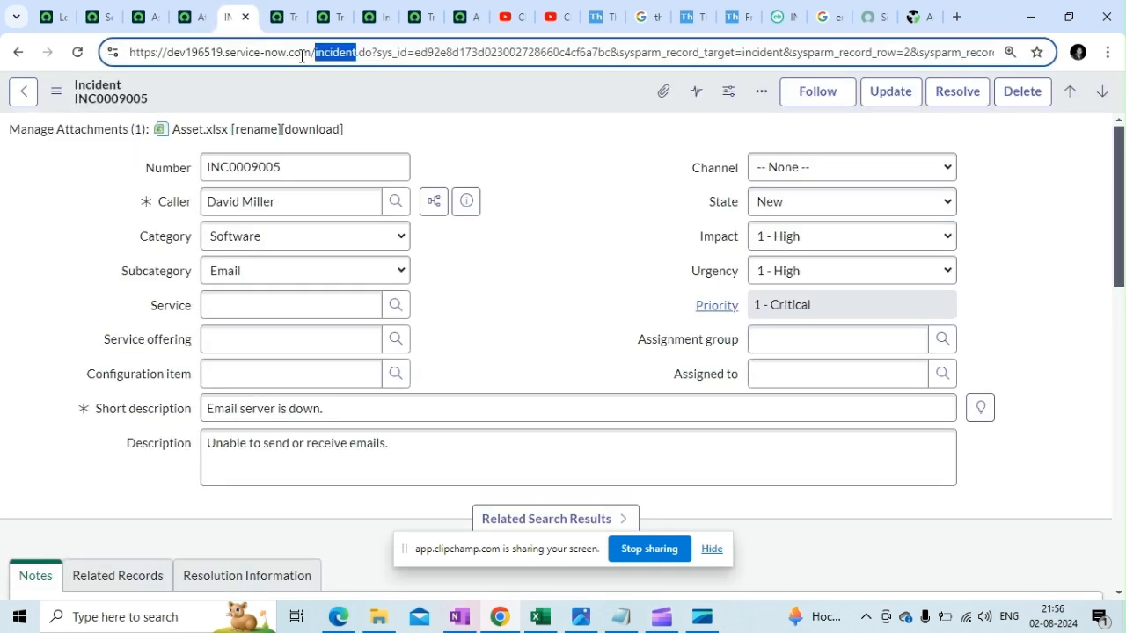
{"action": "left_click", "coordinate": [53, 19]}
{"action": "left_click", "coordinate": [97, 17]}
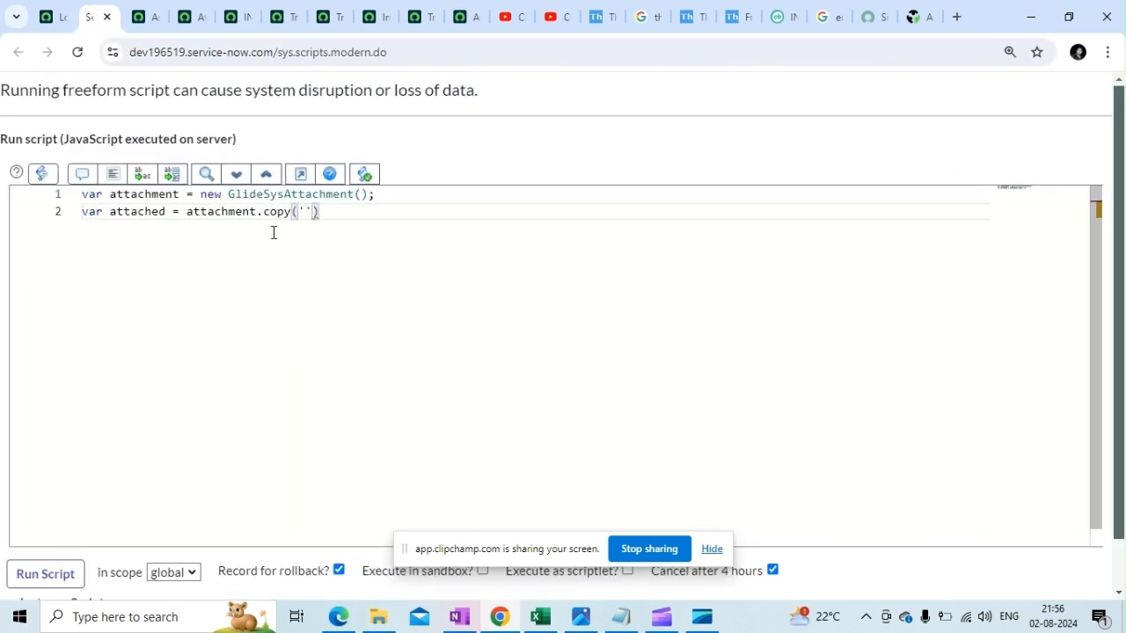
{"action": "key", "text": "ctrl+v"}
{"action": "key", "text": "End"}
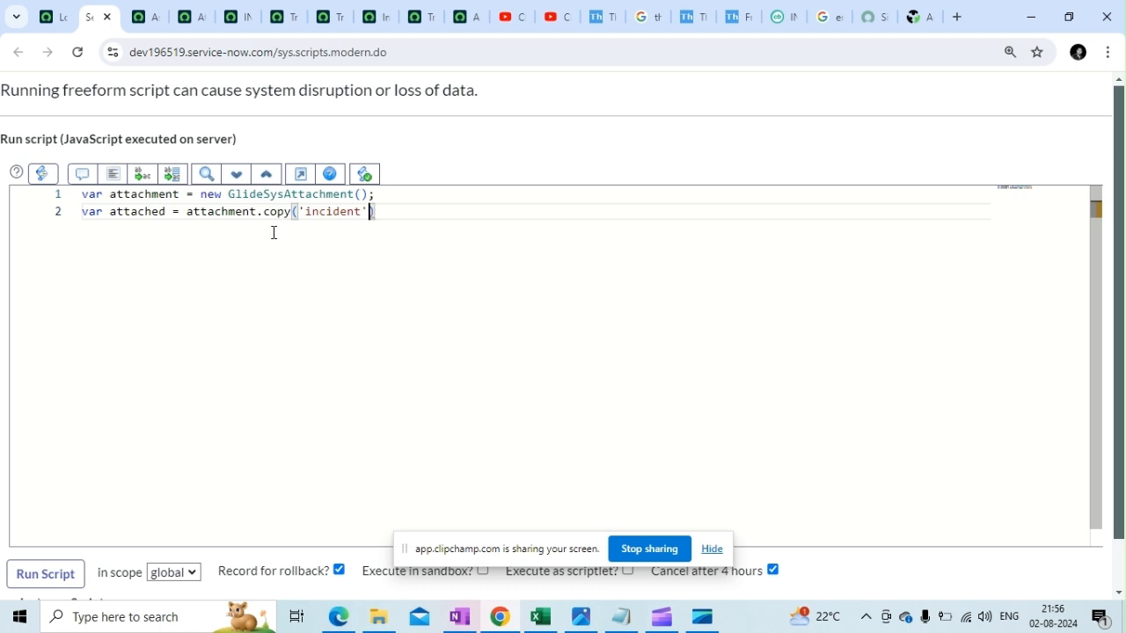
Step: Add a second quoted argument to attachment.copy() containing the sys_id copied from the incident record's URL
{"action": "type", "text": ",'"}
{"action": "left_click", "coordinate": [239, 29]}
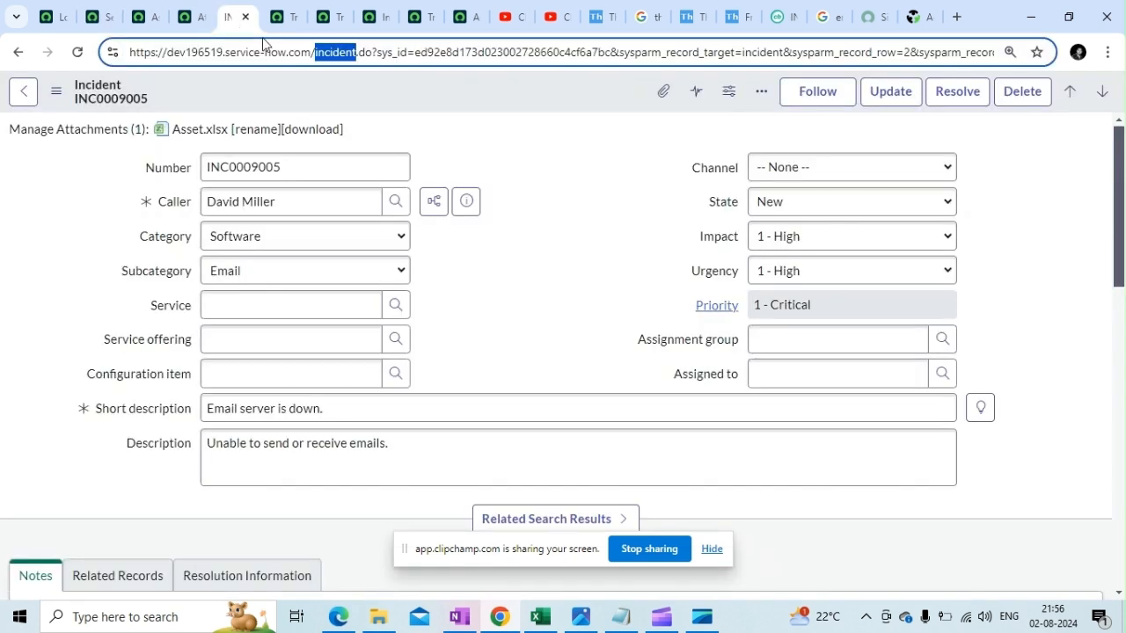
{"action": "double_click", "coordinate": [447, 55]}
{"action": "key", "text": "ctrl+c"}
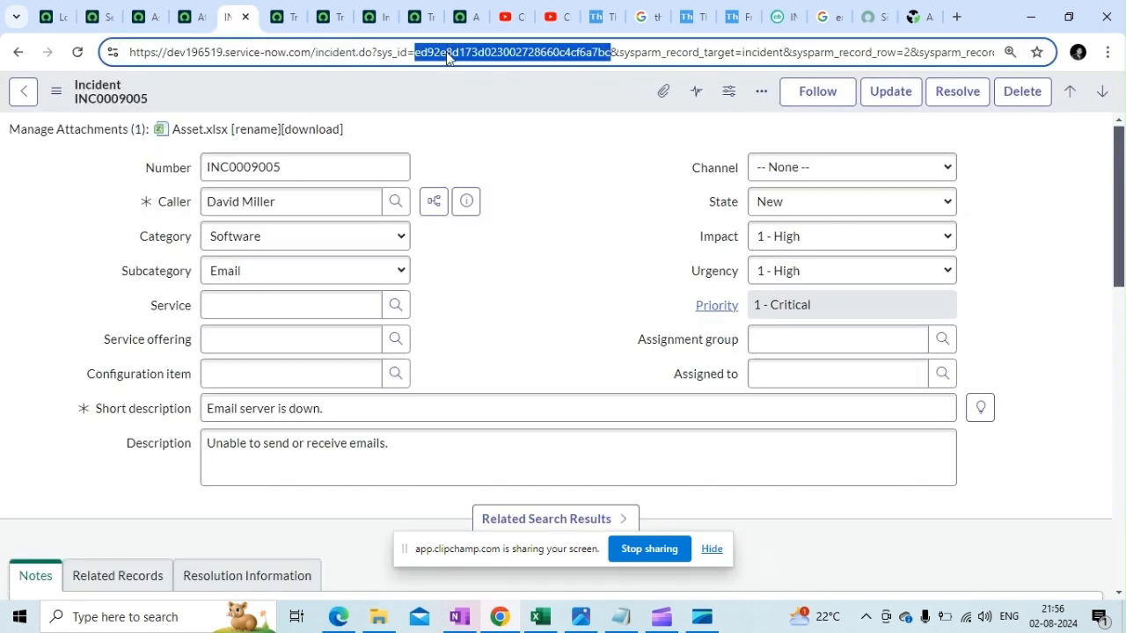
{"action": "left_click", "coordinate": [99, 18]}
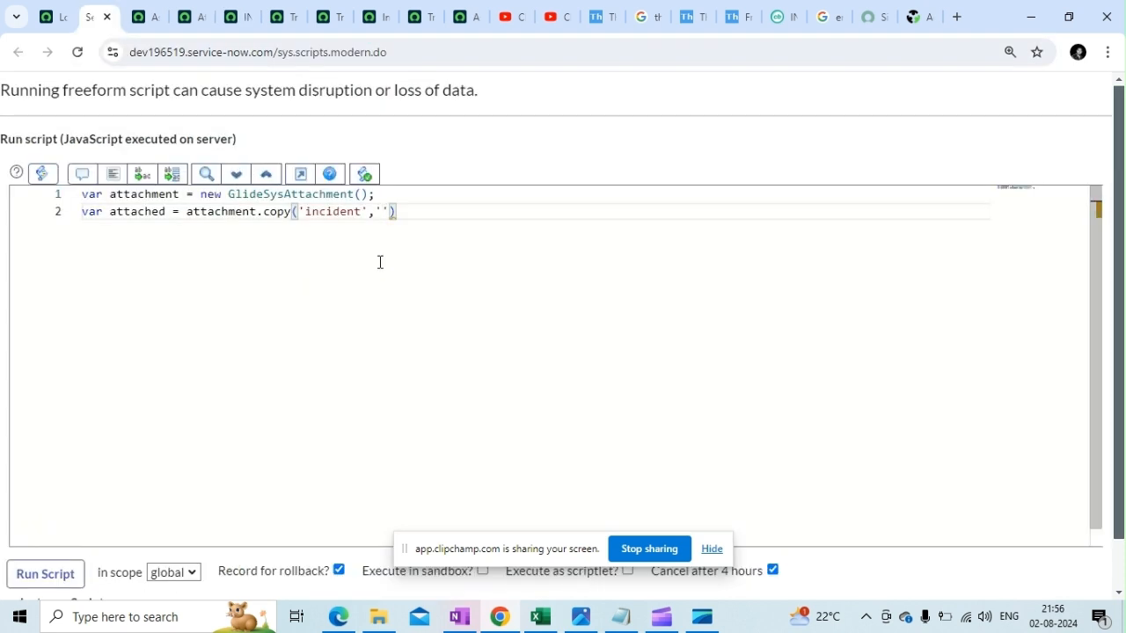
{"action": "key", "text": "ctrl+v"}
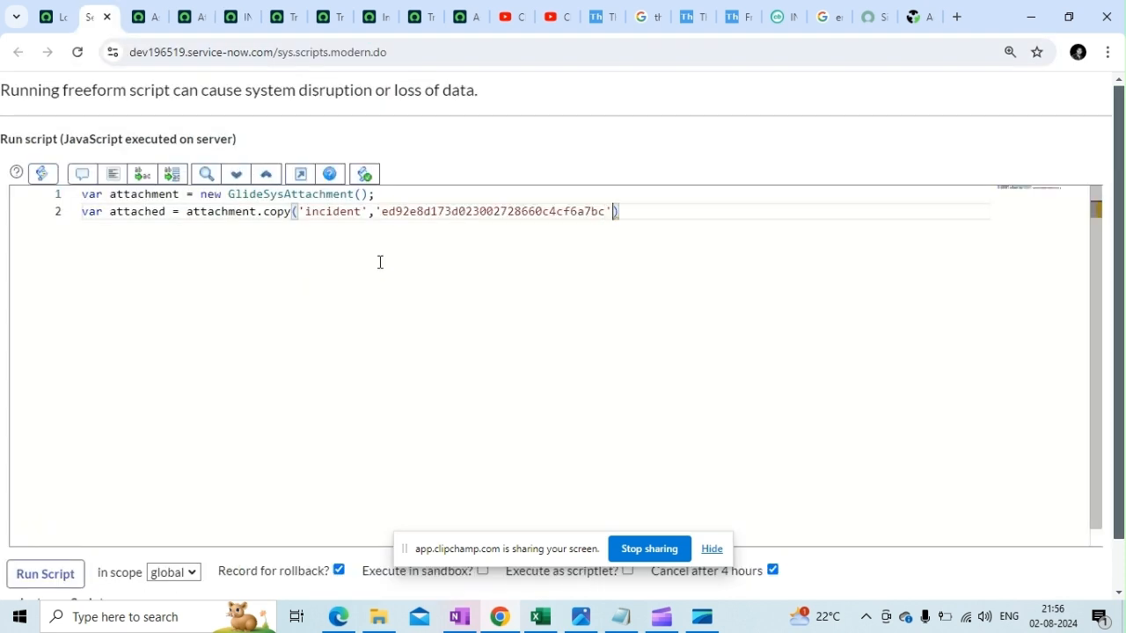
Step: Copy the table name sys_data_source from the LoadAsset record's URL and add it as the third argument of attachment.copy()
{"action": "type", "text": ","}
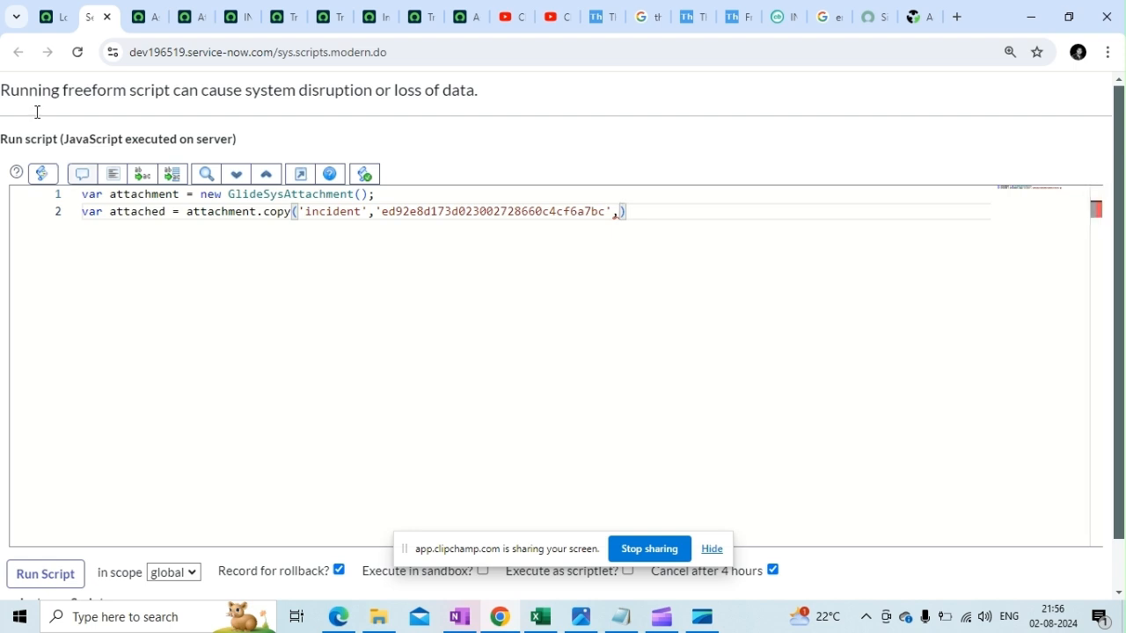
{"action": "left_click", "coordinate": [46, 19]}
{"action": "left_click_drag", "start_coordinate": [490, 52], "coordinate": [572, 52]}
{"action": "key", "text": "ctrl+c"}
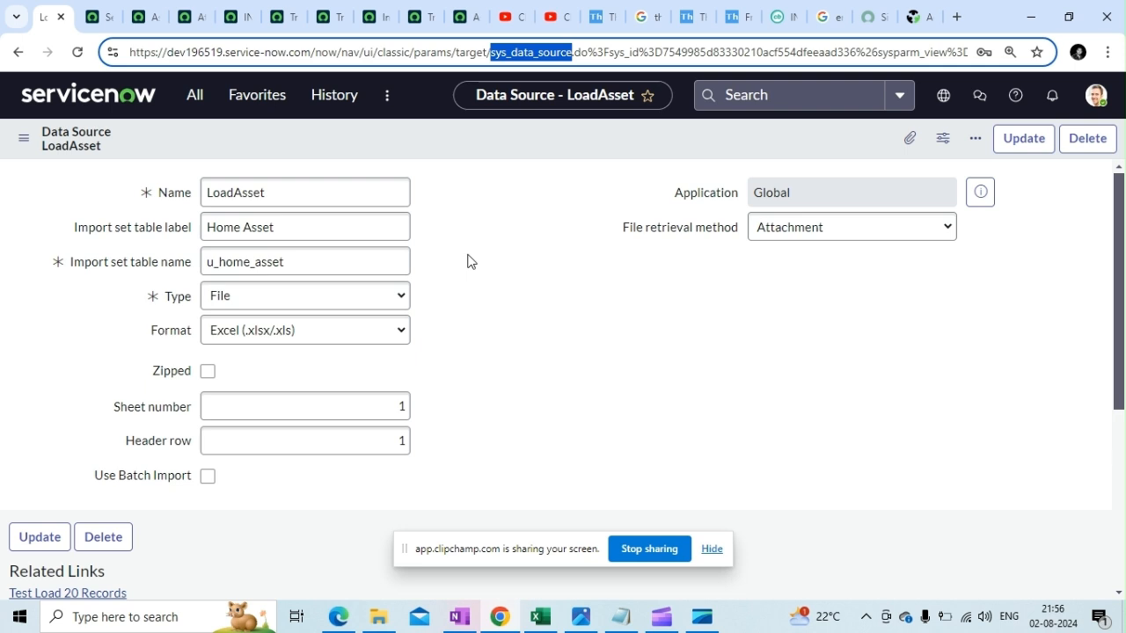
{"action": "left_click", "coordinate": [99, 16]}
{"action": "type", "text": "'"}
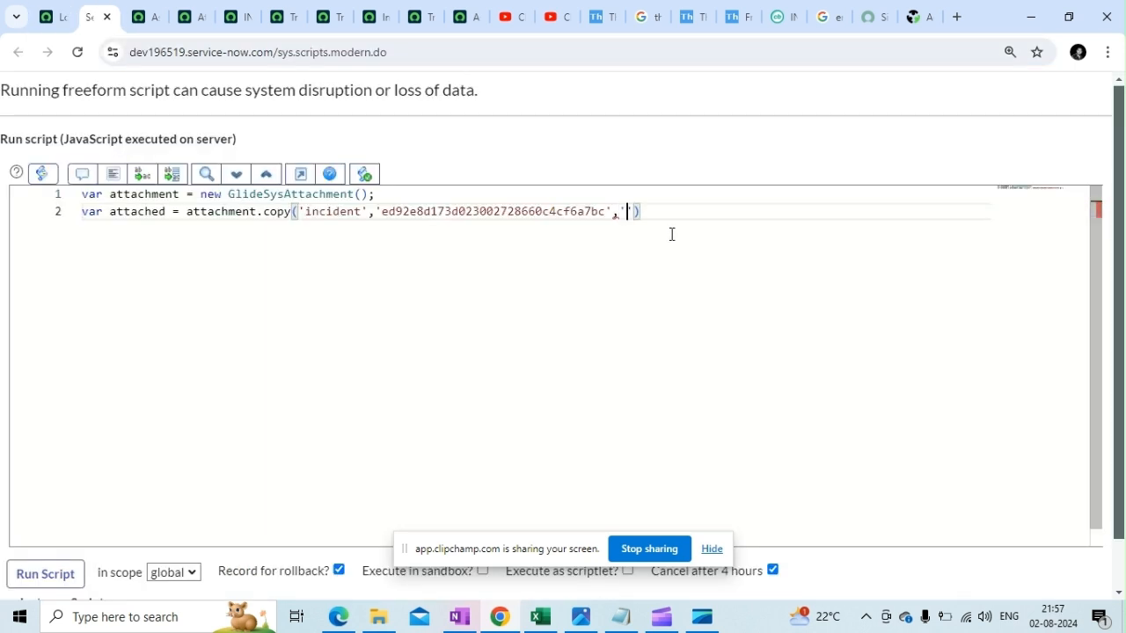
{"action": "key", "text": "ctrl+v"}
{"action": "key", "text": "Right"}
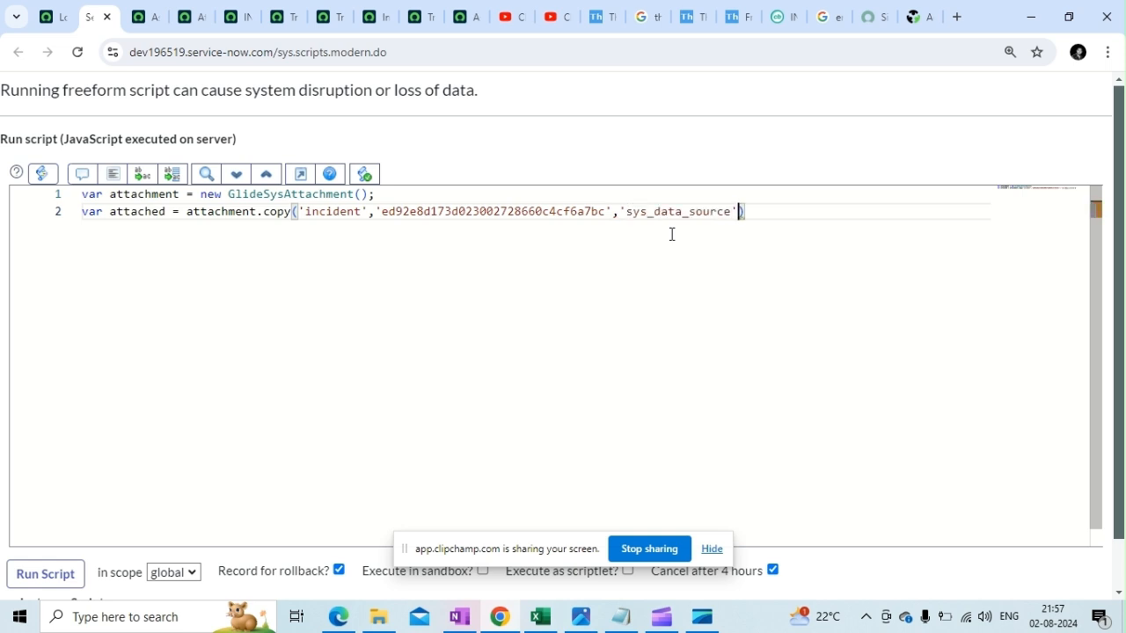
Step: Copy the LoadAsset data source's sys_id, add it as the fourth argument of attachment.copy(), and end the statement with a semicolon
{"action": "type", "text": ",'"}
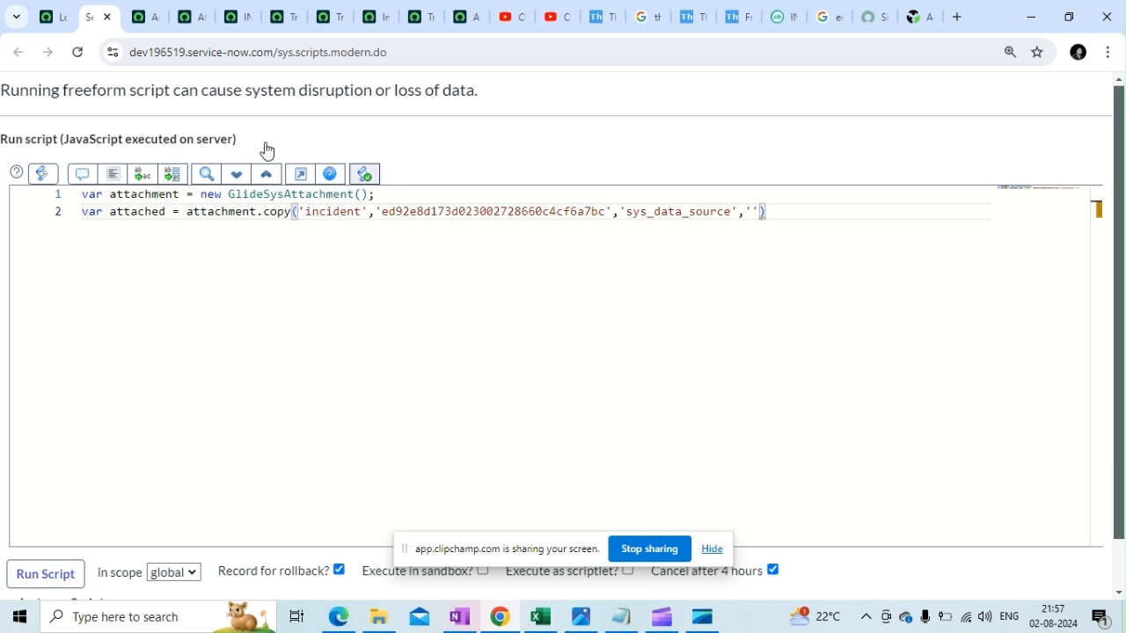
{"action": "left_click", "coordinate": [54, 21]}
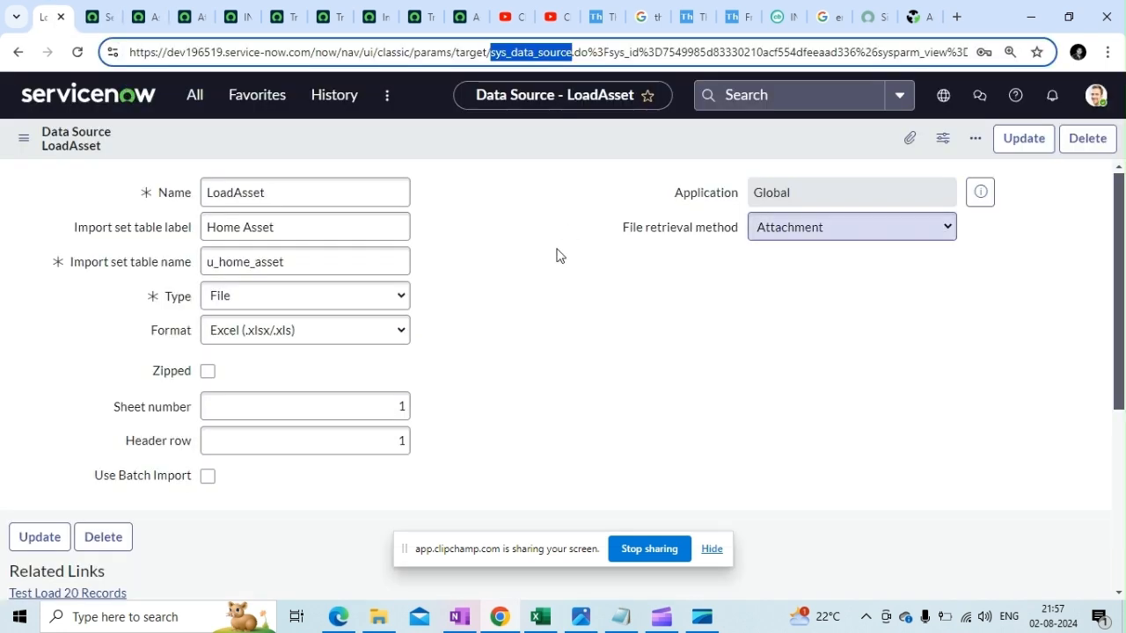
{"action": "left_click", "coordinate": [23, 140]}
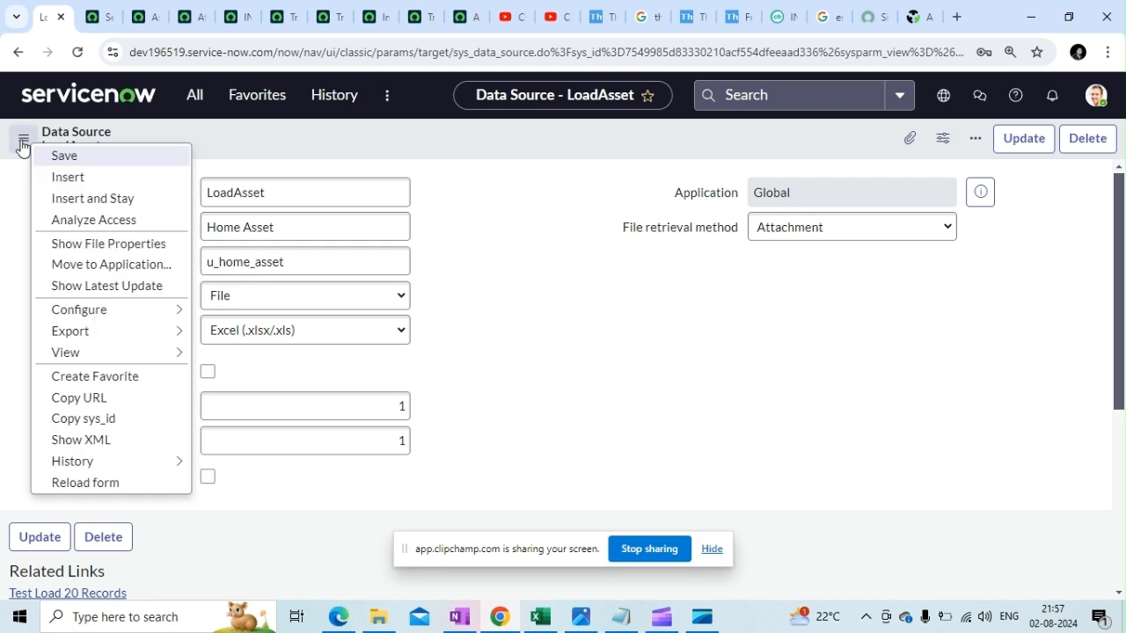
{"action": "left_click", "coordinate": [83, 420]}
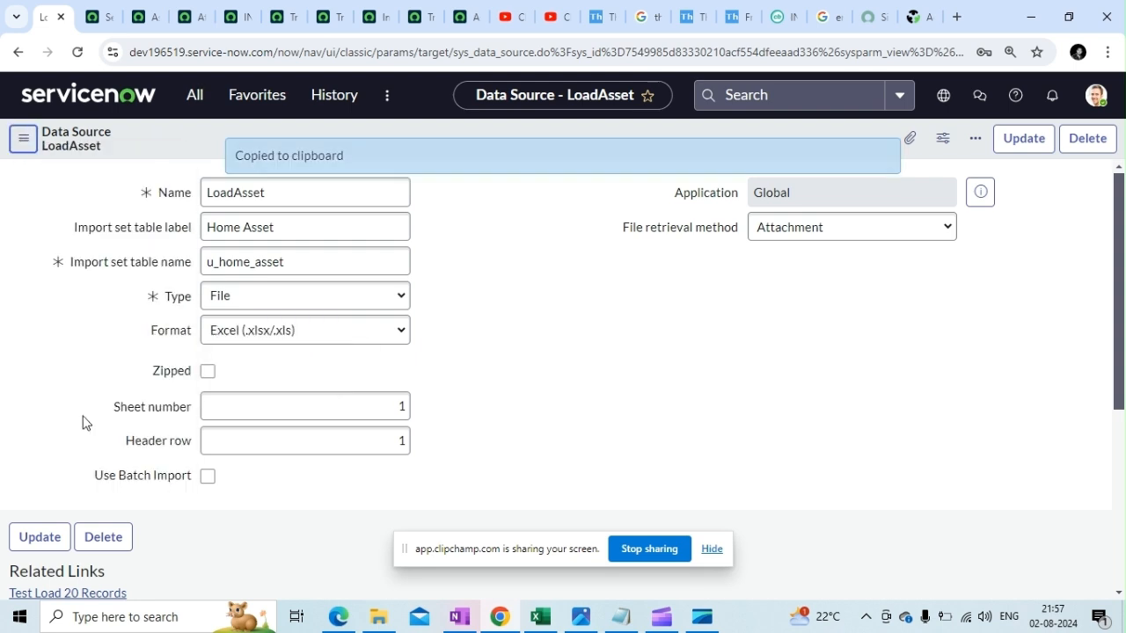
{"action": "left_click", "coordinate": [144, 31]}
{"action": "left_click", "coordinate": [106, 25]}
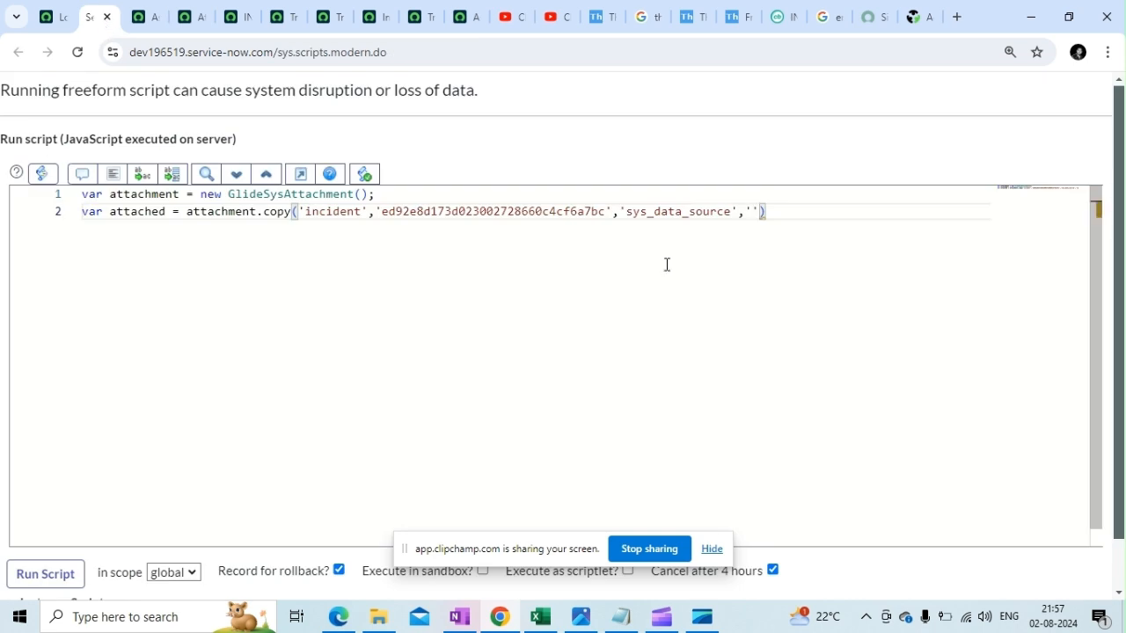
{"action": "key", "text": "ctrl+v"}
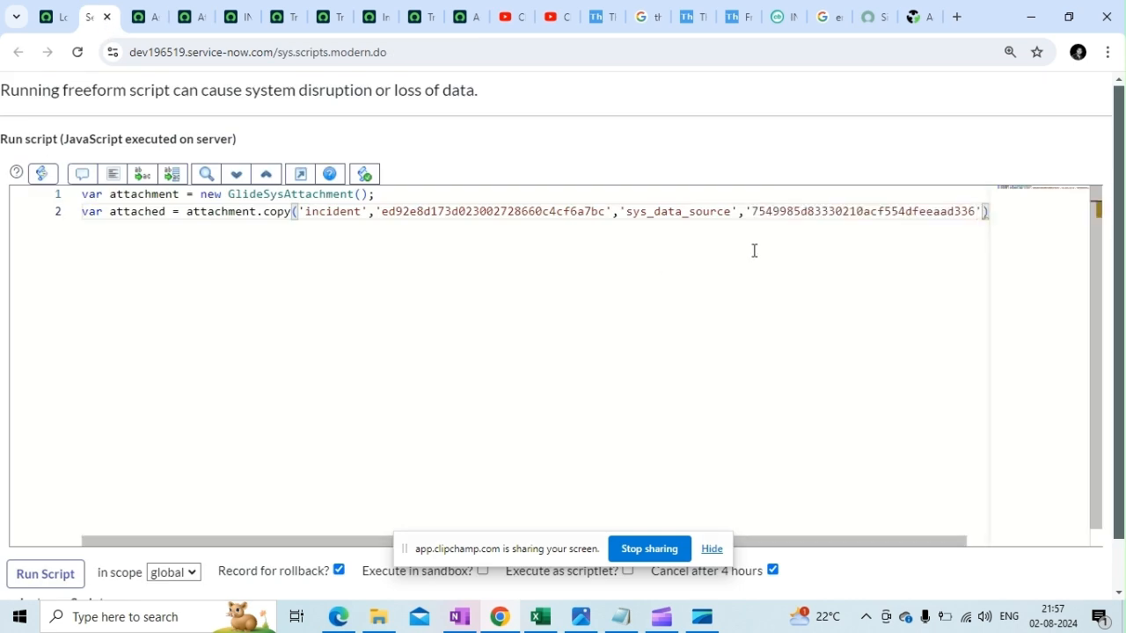
{"action": "key", "text": "Right"}
{"action": "key", "text": "Right"}
{"action": "type", "text": ";"}
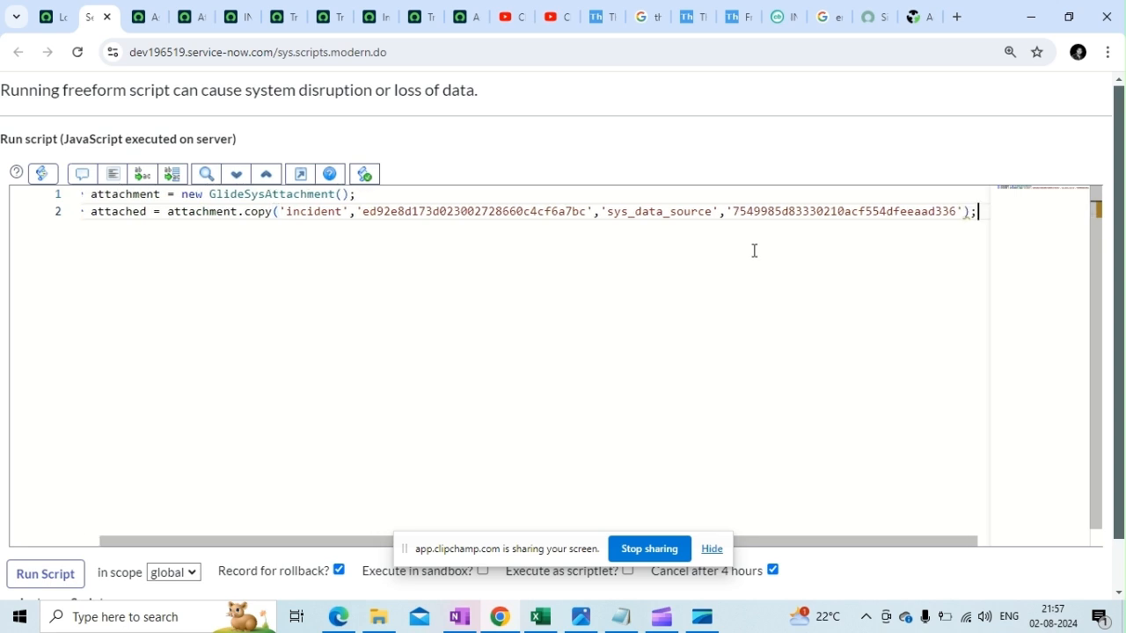
Step: Add an if(attached) block with braces below the attachment.copy() statement, separated from it by a blank line
{"action": "key", "text": "Return"}
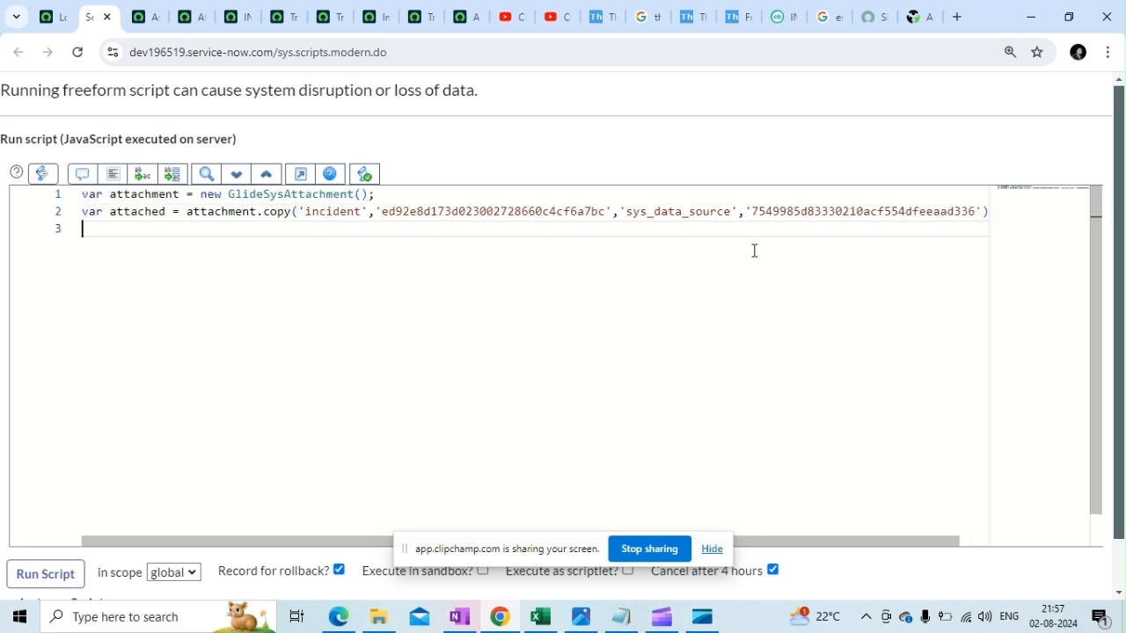
{"action": "key", "text": "Return"}
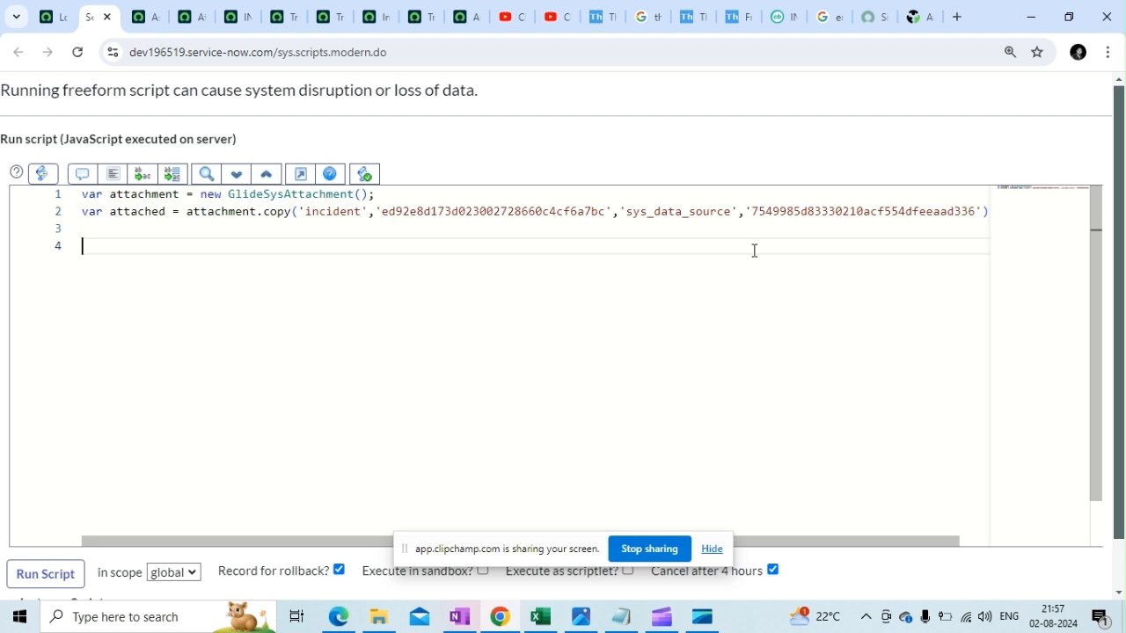
{"action": "type", "text": "if"}
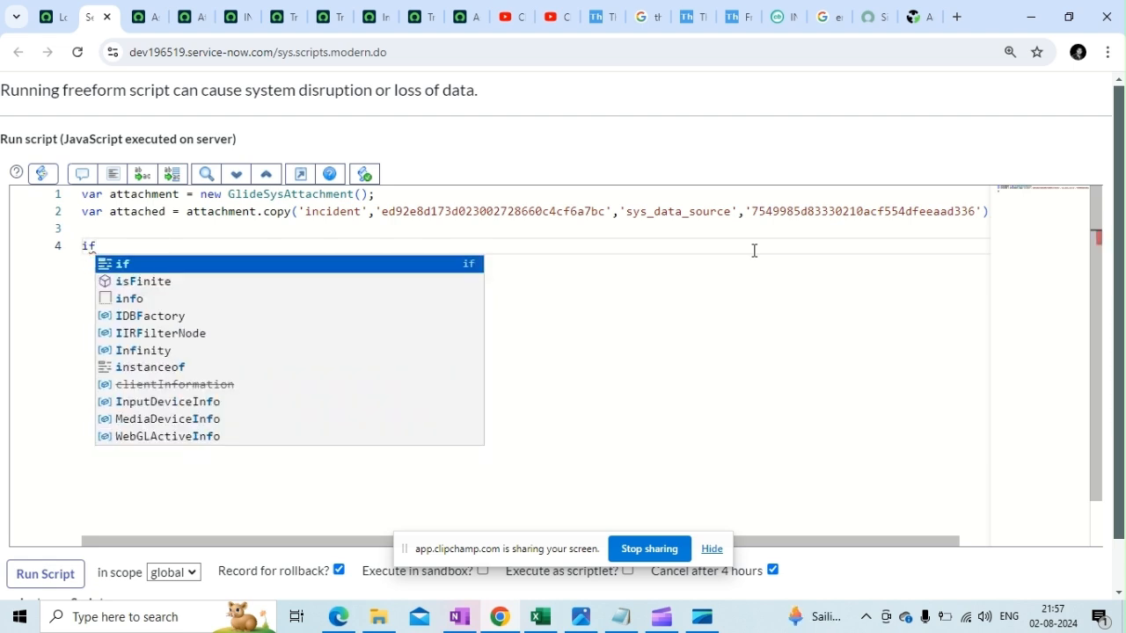
{"action": "type", "text": "(a"}
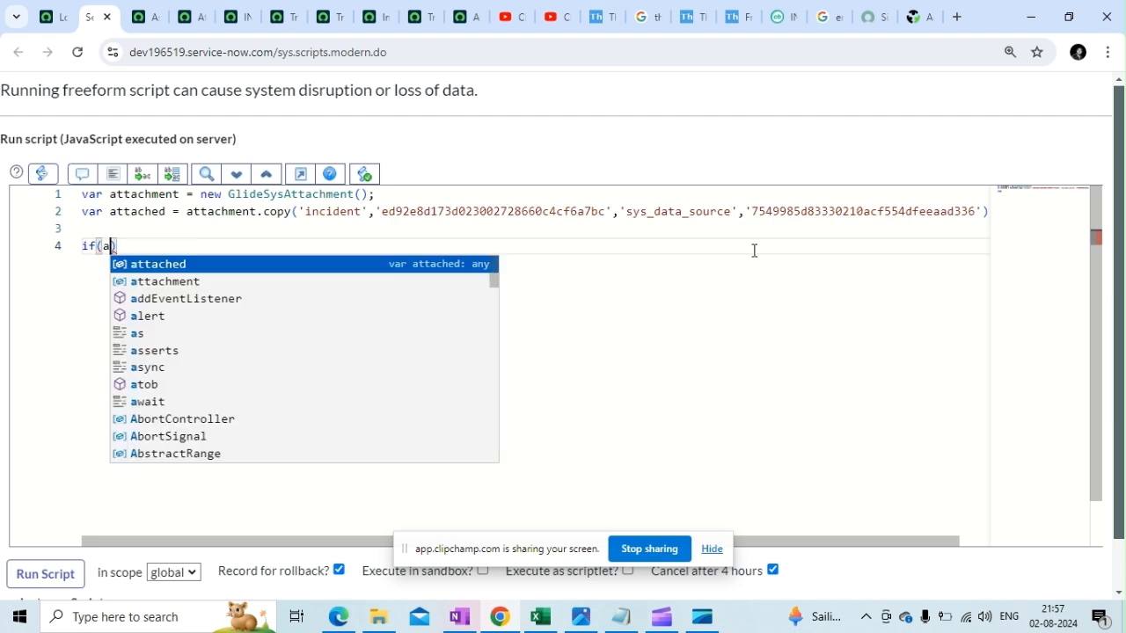
{"action": "key", "text": "Return"}
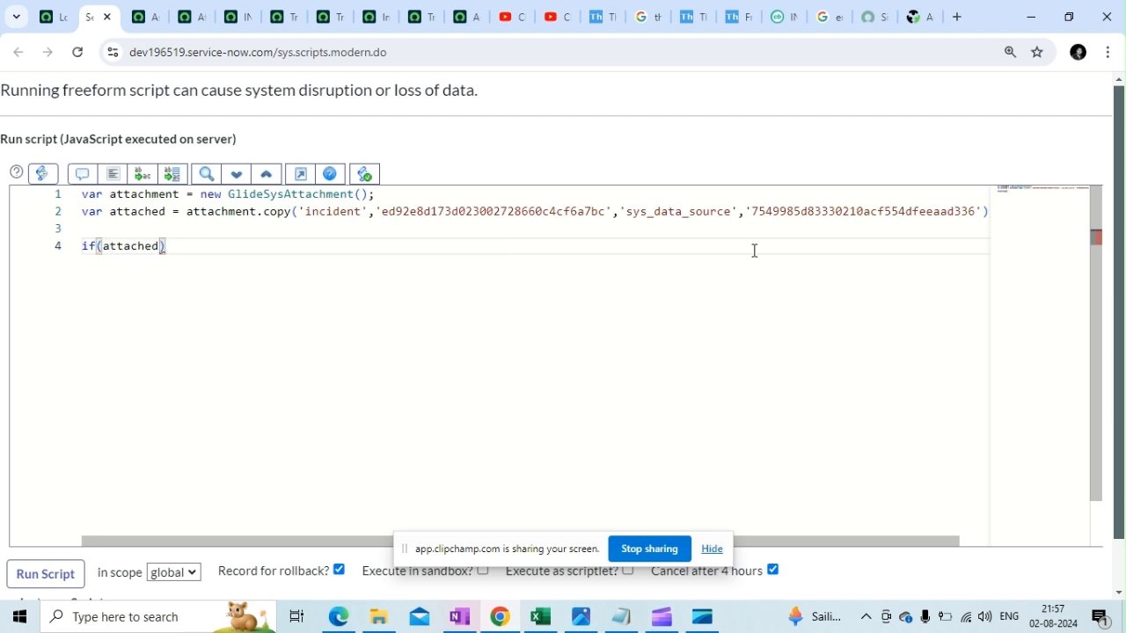
{"action": "type", "text": "{"}
{"action": "key", "text": "Return"}
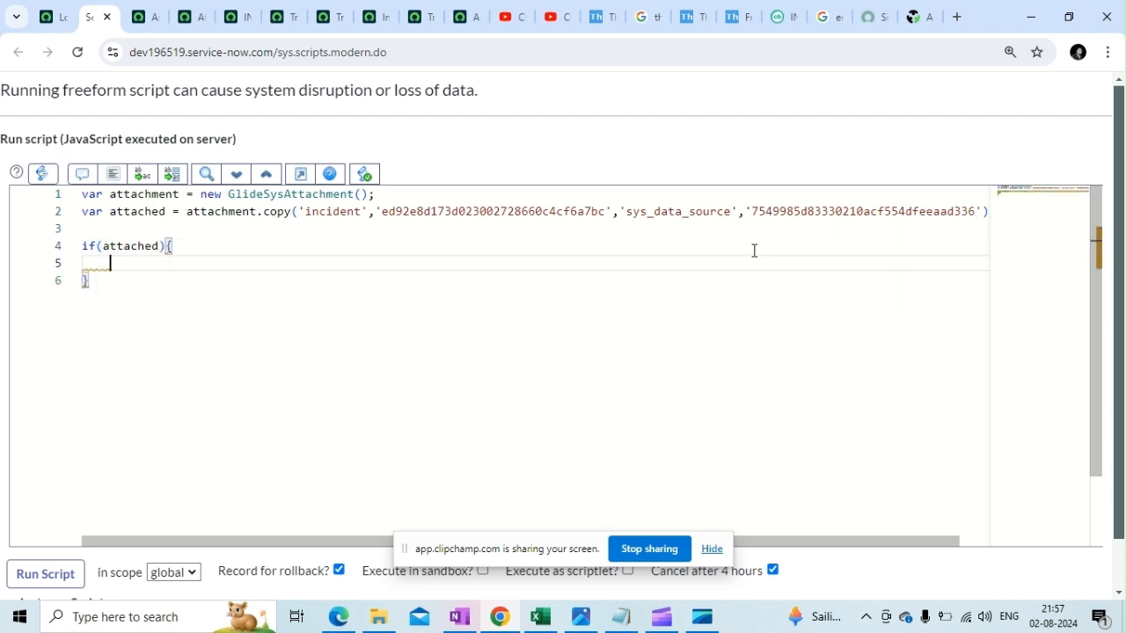
Step: Inside the if(attached) block, declare the variable grImp as a new GlideRecord() with empty parentheses and end the statement with a semicolon
{"action": "type", "text": "va"}
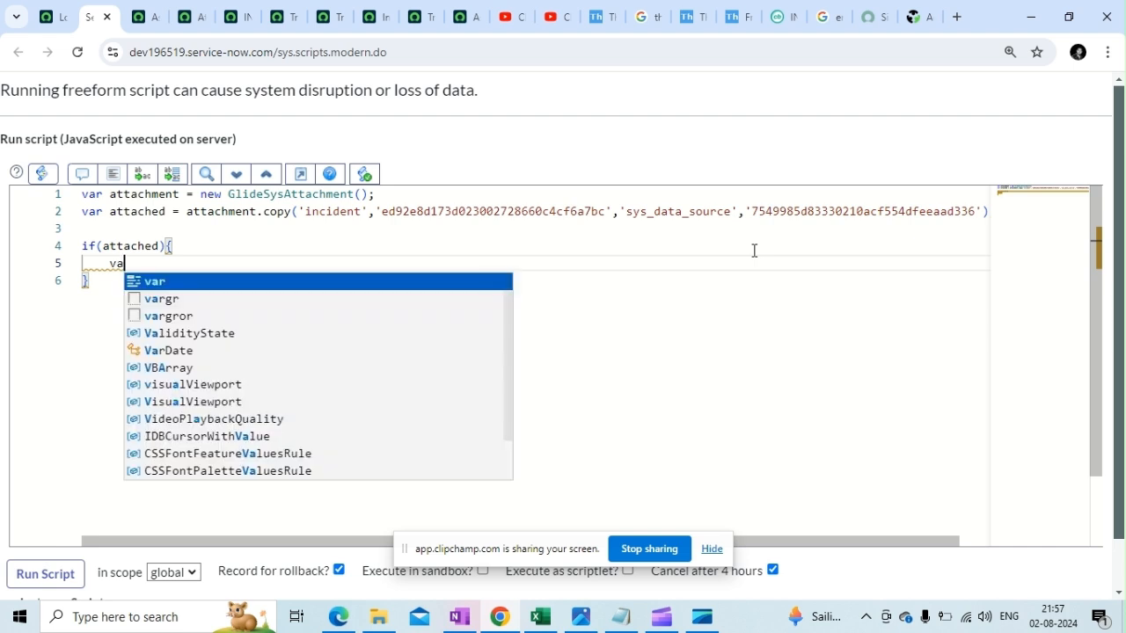
{"action": "type", "text": "r grImp ="}
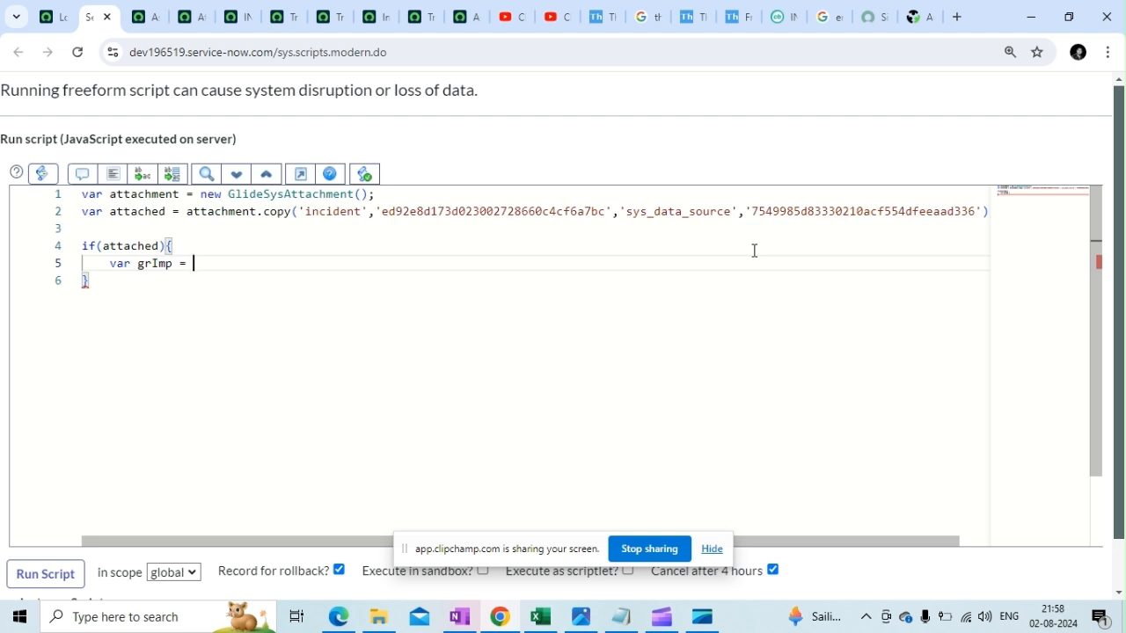
{"action": "type", "text": "var"}
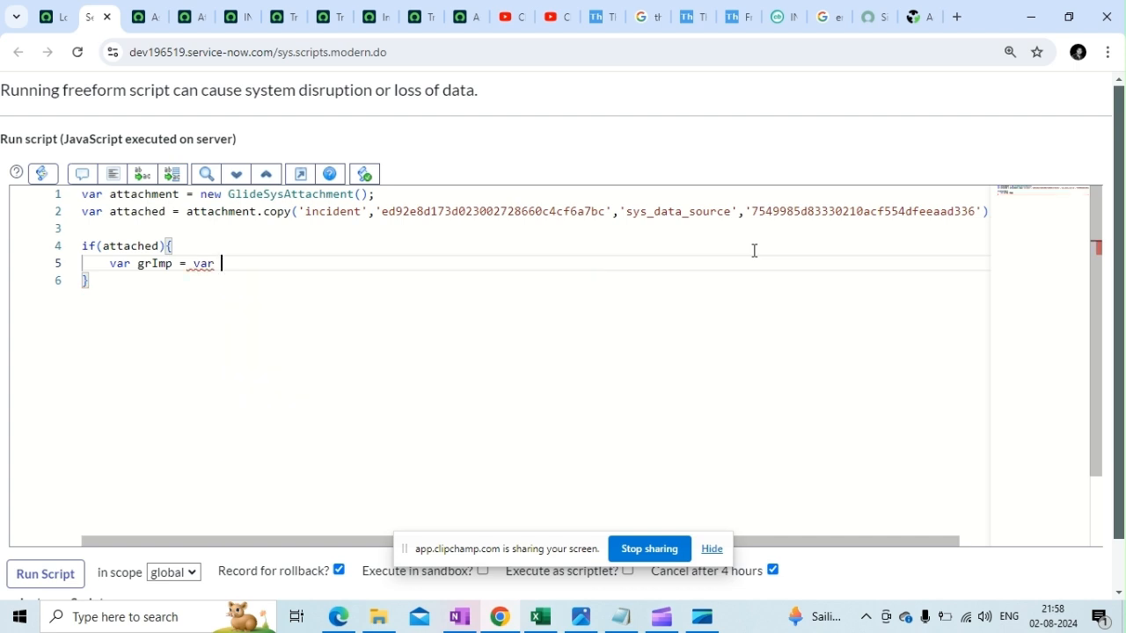
{"action": "key", "text": "BackSpace"}
{"action": "key", "text": "BackSpace"}
{"action": "key", "text": "BackSpace"}
{"action": "type", "text": "new"}
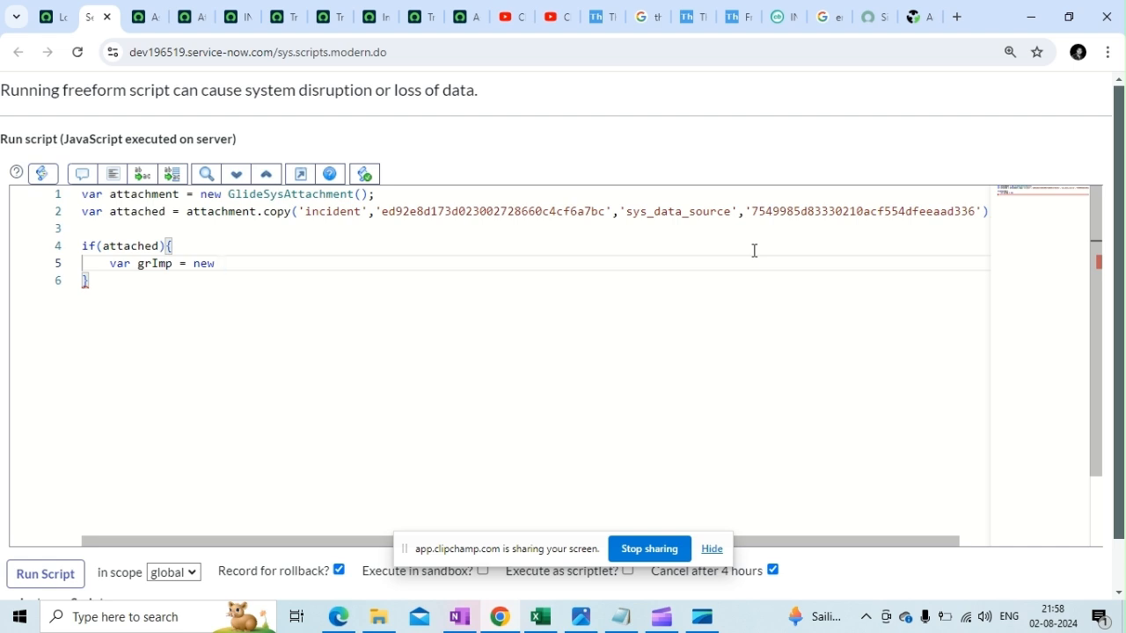
{"action": "type", "text": " Gli"}
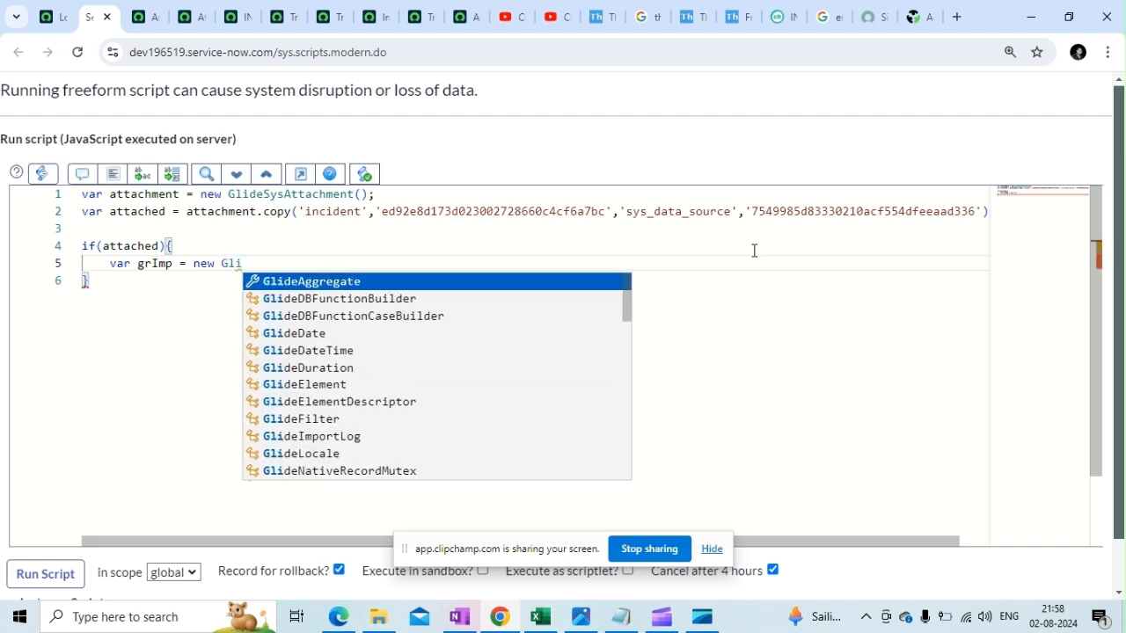
{"action": "type", "text": "deRe"}
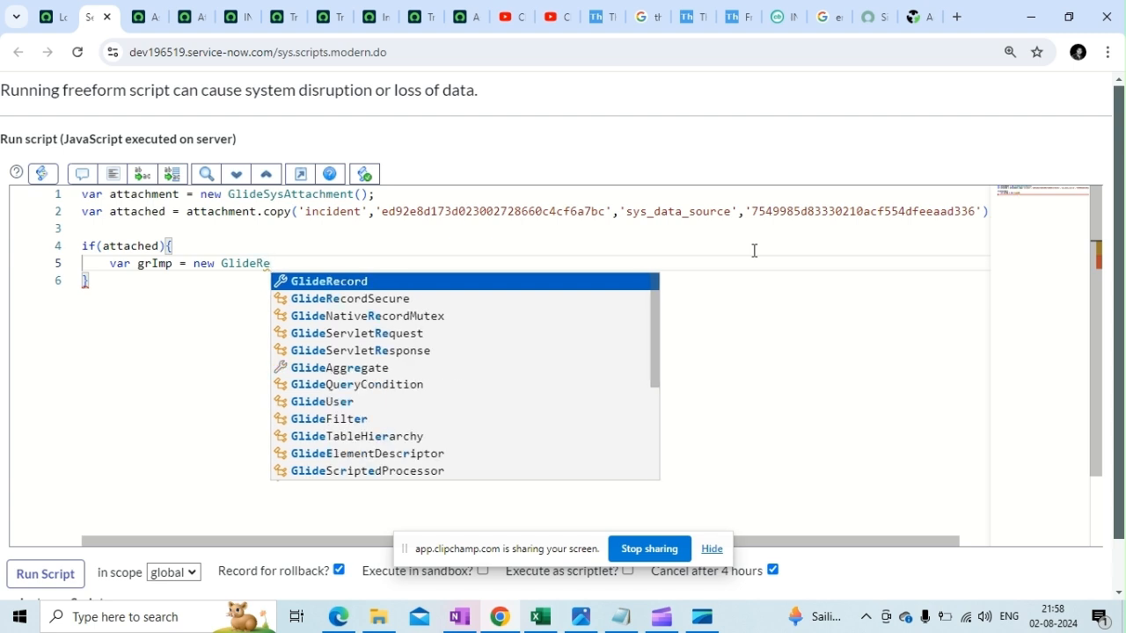
{"action": "key", "text": "Return"}
{"action": "type", "text": "()"}
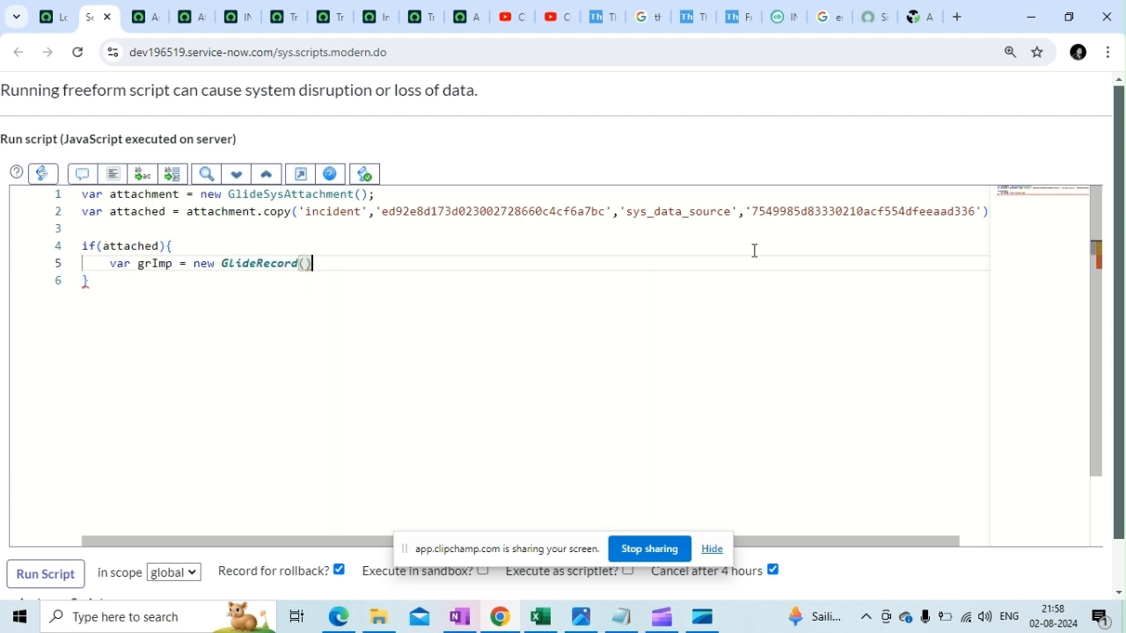
{"action": "type", "text": ";"}
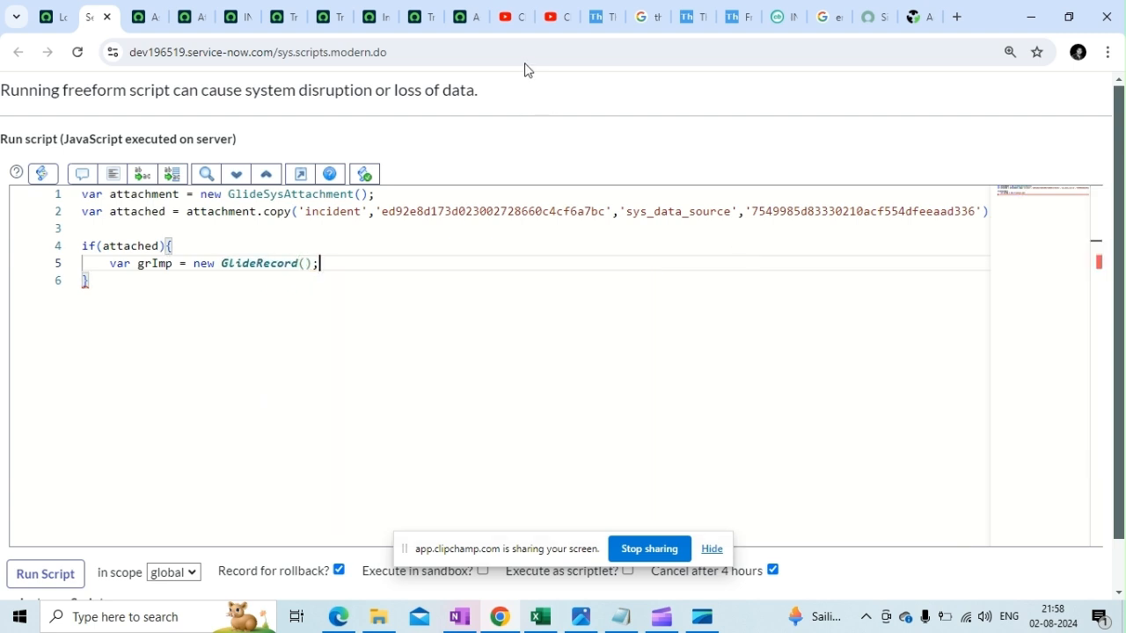
Step: Copy the table name scheduled_import_set from the AssetDataImport record's URL and insert it as the quoted argument of GlideRecord()
{"action": "left_click", "coordinate": [189, 19]}
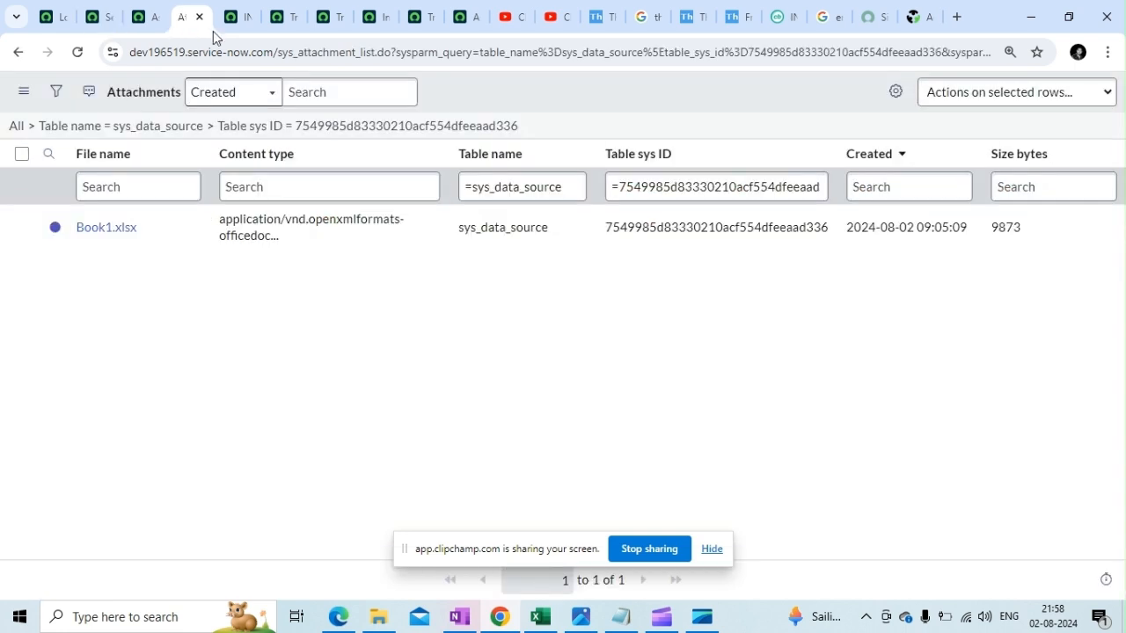
{"action": "left_click", "coordinate": [281, 21]}
{"action": "left_click", "coordinate": [49, 25]}
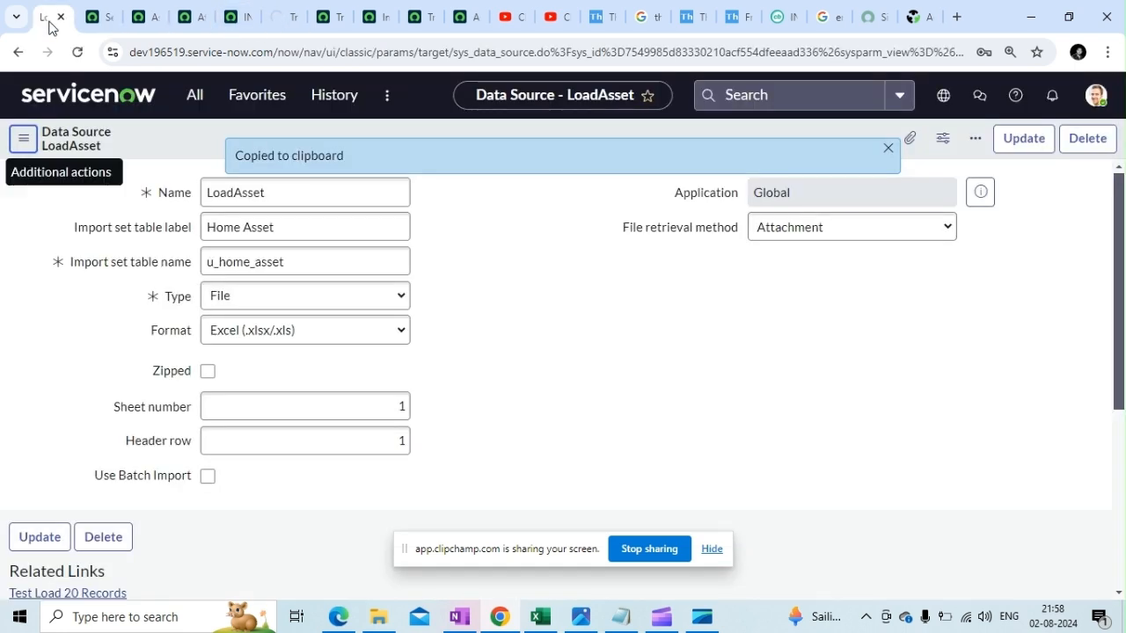
{"action": "left_click", "coordinate": [106, 20]}
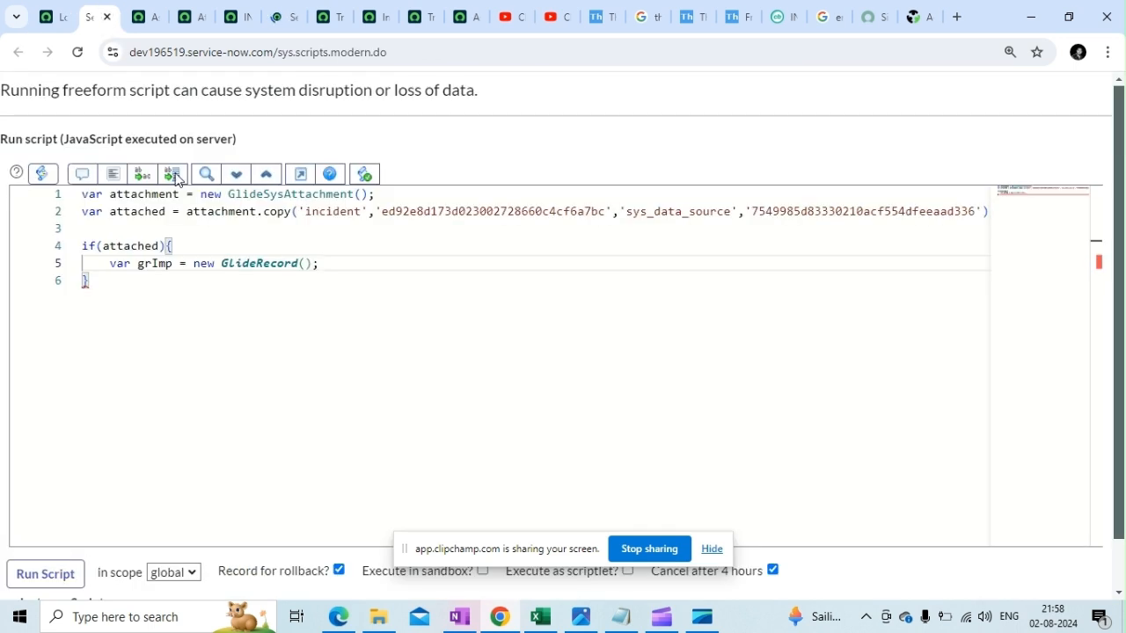
{"action": "left_click", "coordinate": [138, 21]}
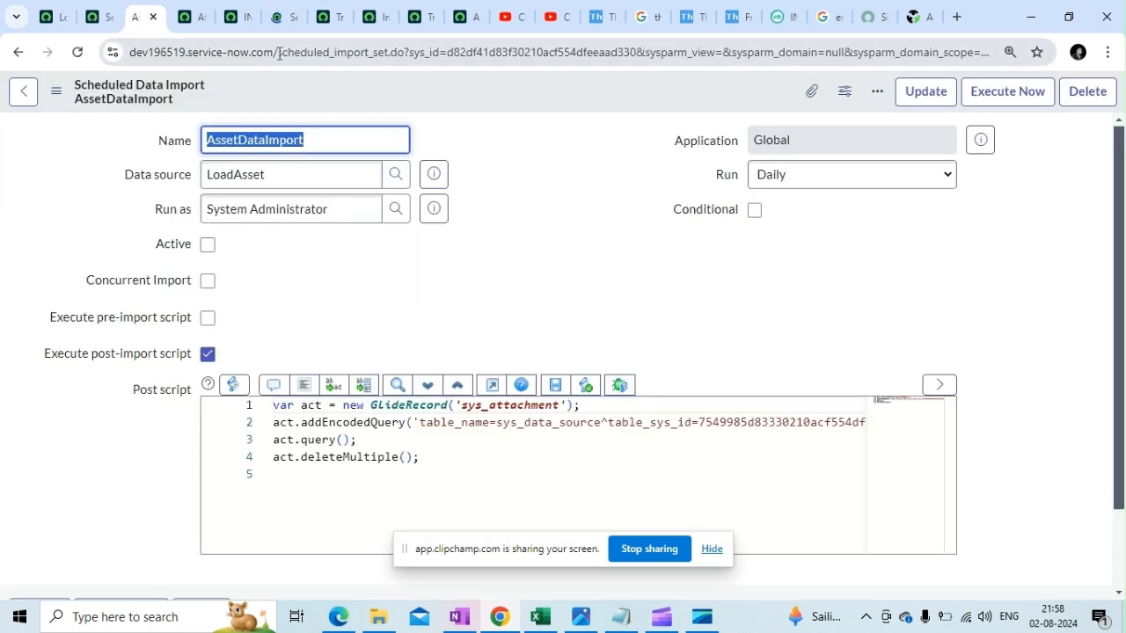
{"action": "left_click_drag", "start_coordinate": [278, 53], "coordinate": [393, 55]}
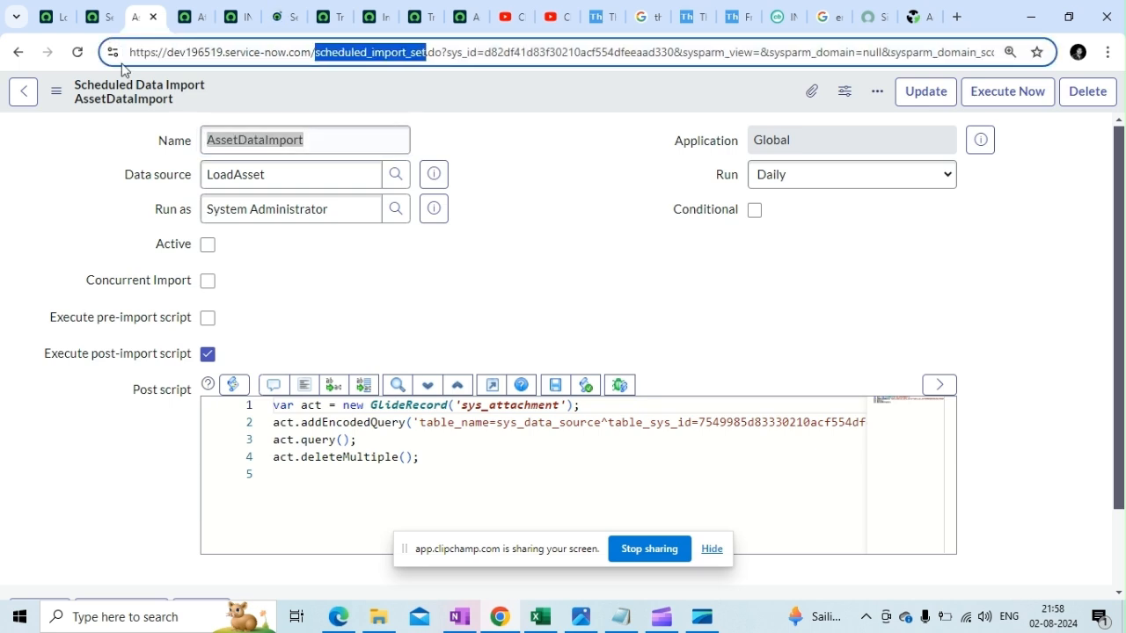
{"action": "left_click", "coordinate": [97, 21]}
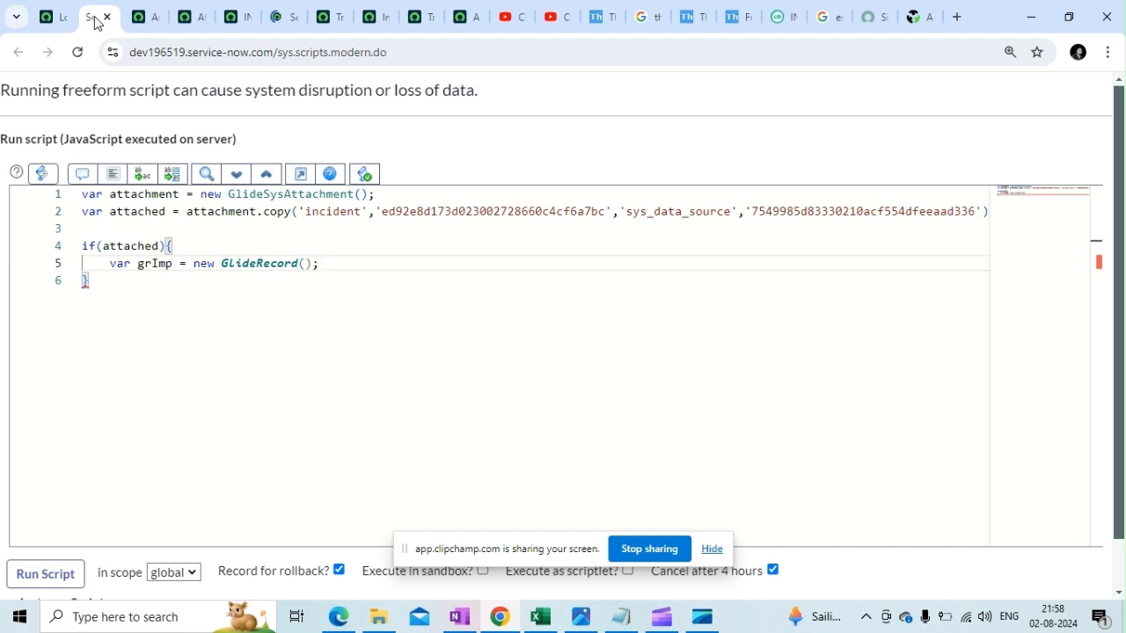
{"action": "left_click", "coordinate": [306, 264]}
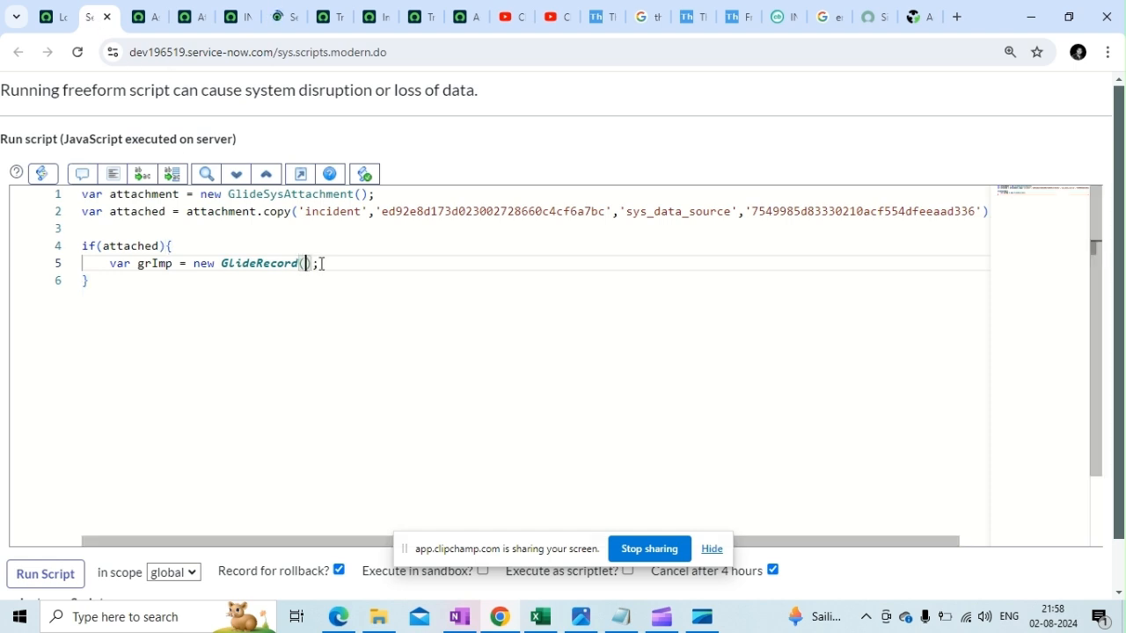
{"action": "type", "text": "'"}
{"action": "key", "text": "ctrl+v"}
{"action": "key", "text": "Right"}
{"action": "key", "text": "Right"}
{"action": "key", "text": "Right"}
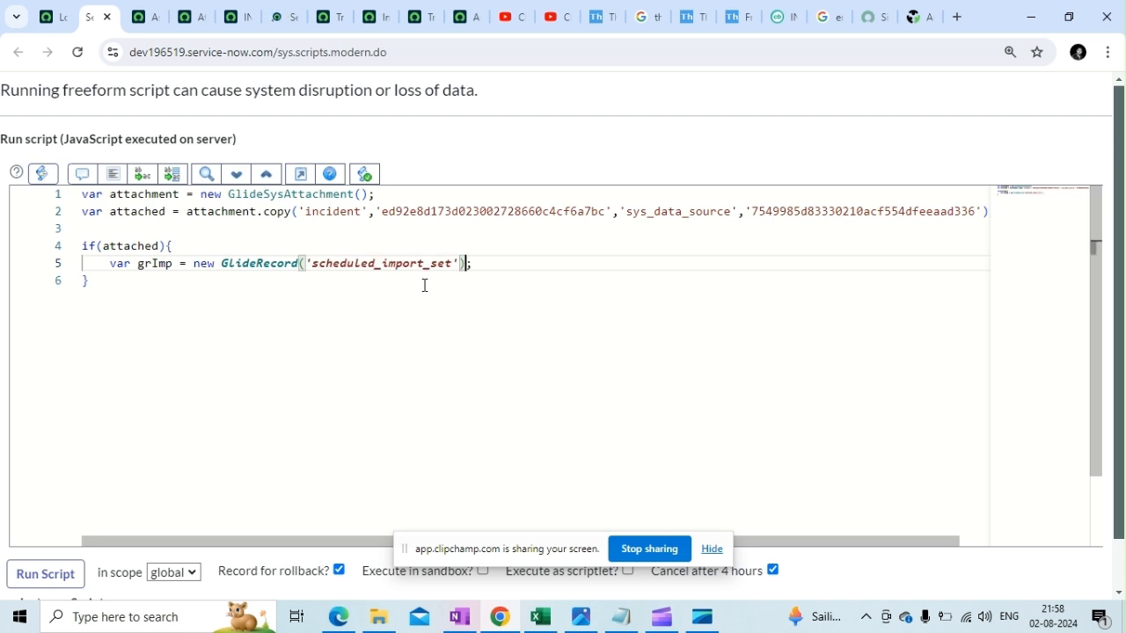
Step: Add a nested if statement below the GlideRecord declaration with the variable grImp as its condition
{"action": "key", "text": "Return"}
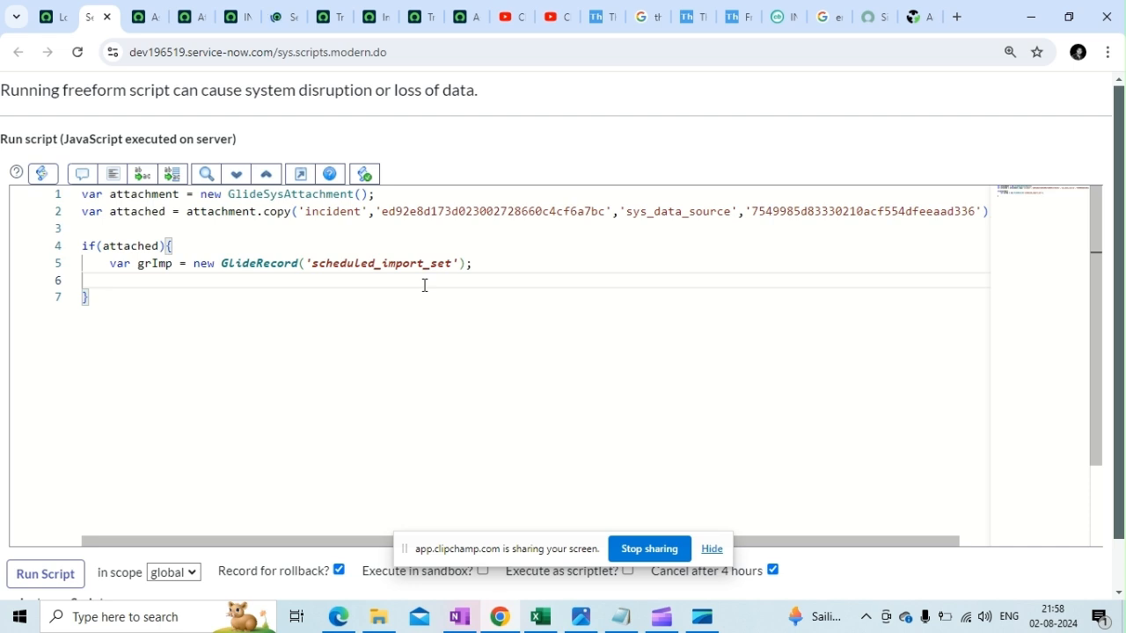
{"action": "type", "text": "if"}
{"action": "type", "text": "("}
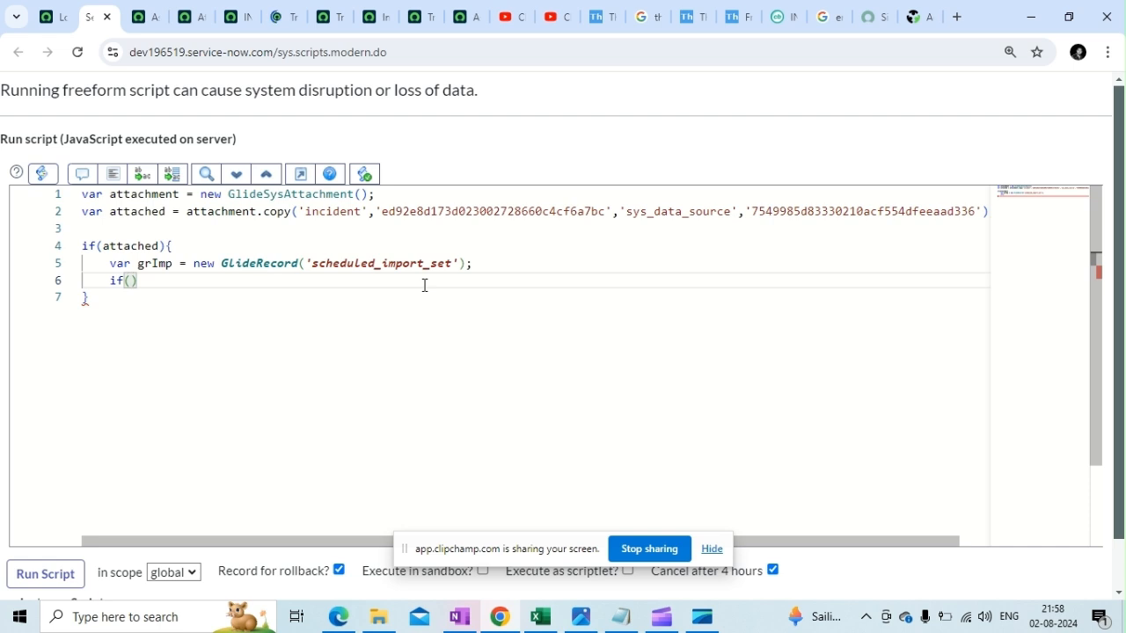
{"action": "type", "text": "gr"}
{"action": "type", "text": "I"}
{"action": "key", "text": "BackSpace"}
{"action": "key", "text": "BackSpace"}
{"action": "key", "text": "BackSpace"}
{"action": "key", "text": "BackSpace"}
{"action": "type", "text": "(gr"}
{"action": "double_click", "coordinate": [159, 264]}
{"action": "key", "text": "ctrl+c"}
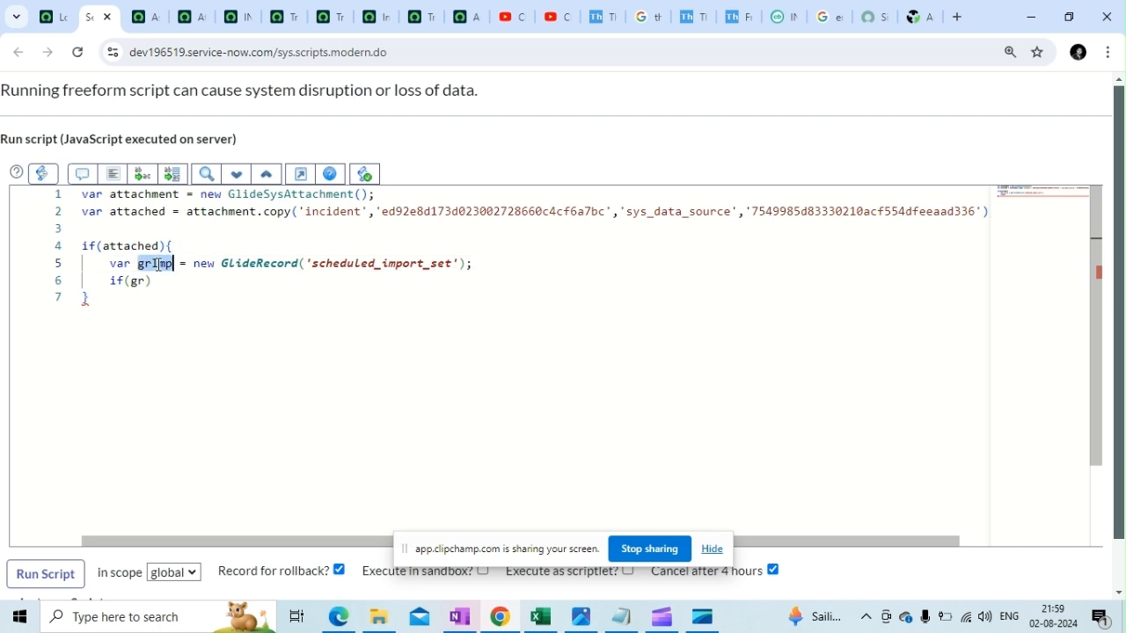
{"action": "double_click", "coordinate": [137, 281]}
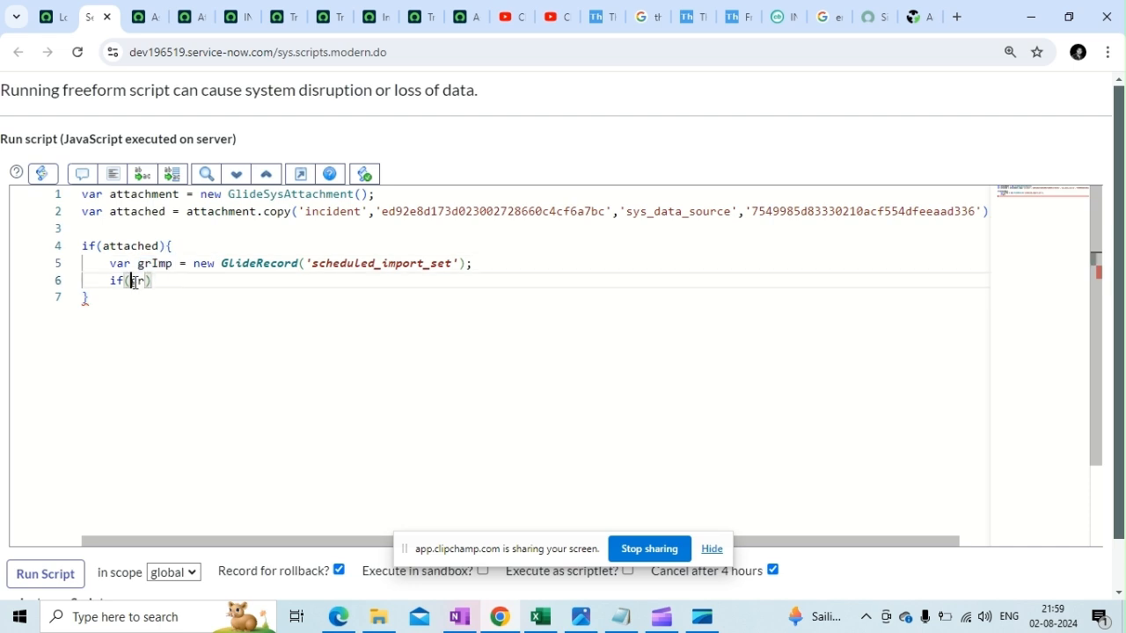
{"action": "key", "text": "ctrl+v"}
{"action": "left_click", "coordinate": [206, 242]}
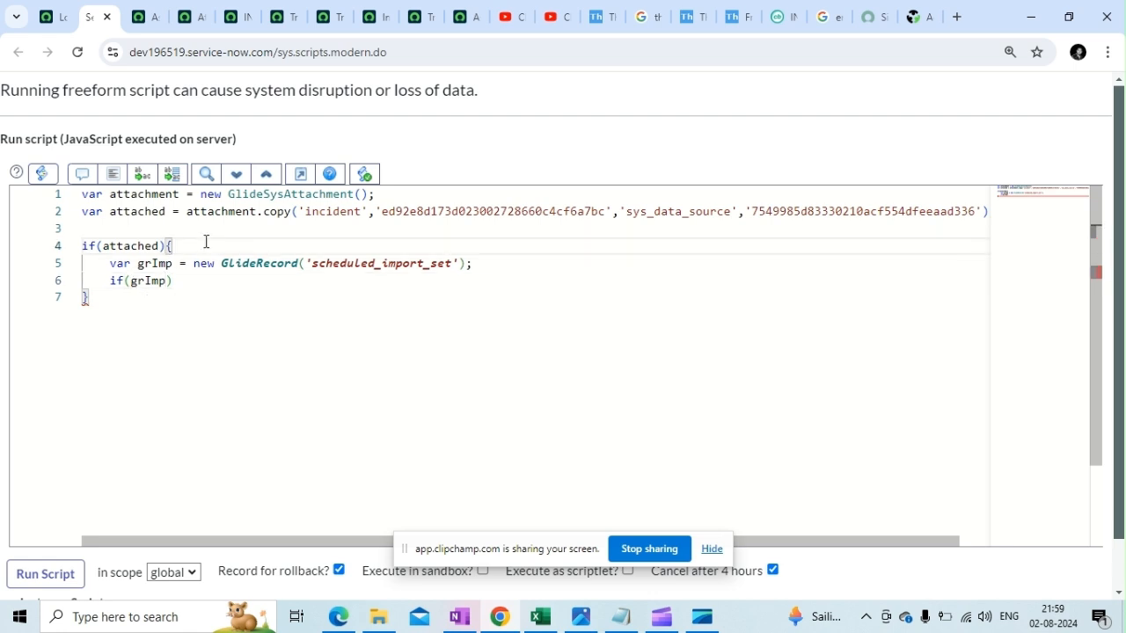
Step: Extend the nested condition to grImp.get() with the sys_id copied from the AssetDataImport scheduled import record as its quoted argument
{"action": "left_click", "coordinate": [166, 281]}
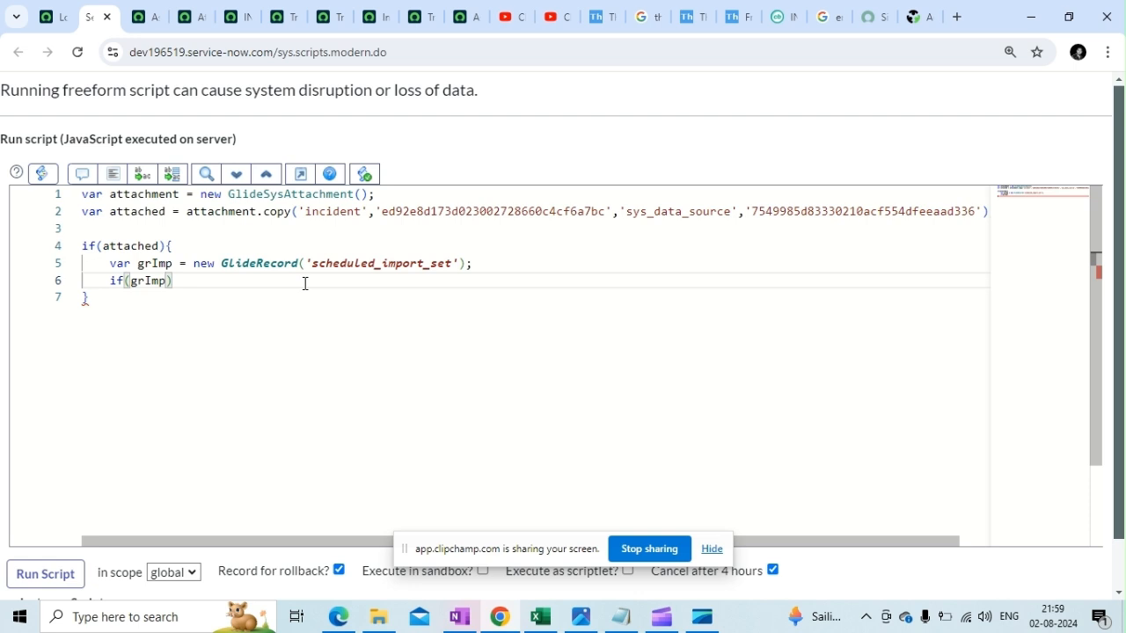
{"action": "type", "text": ".get"}
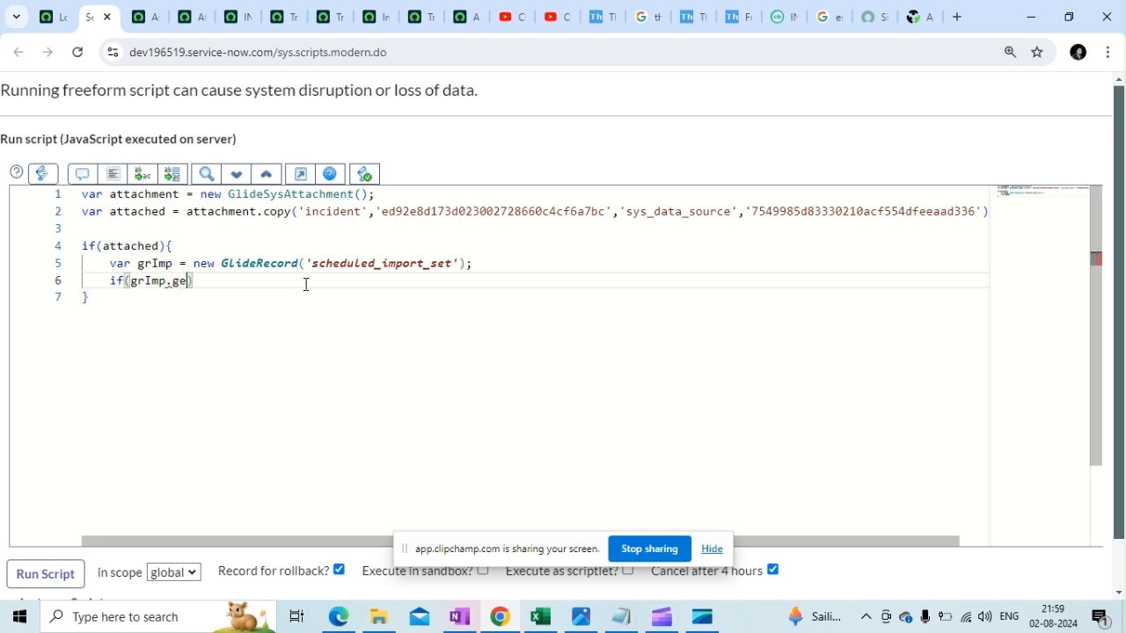
{"action": "type", "text": "("}
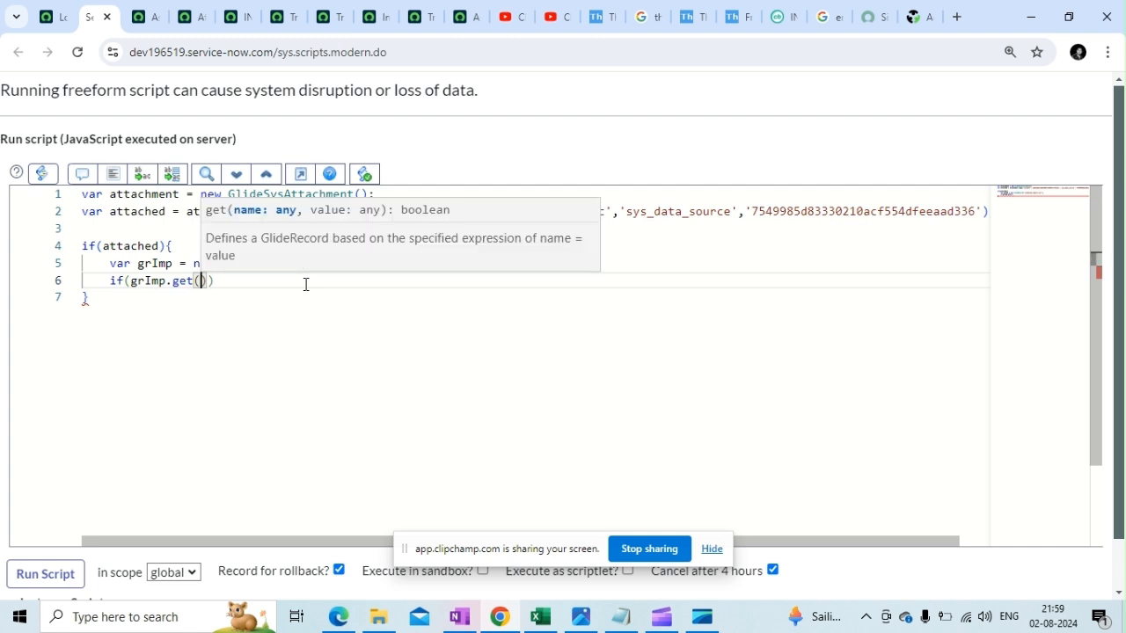
{"action": "left_click", "coordinate": [147, 23]}
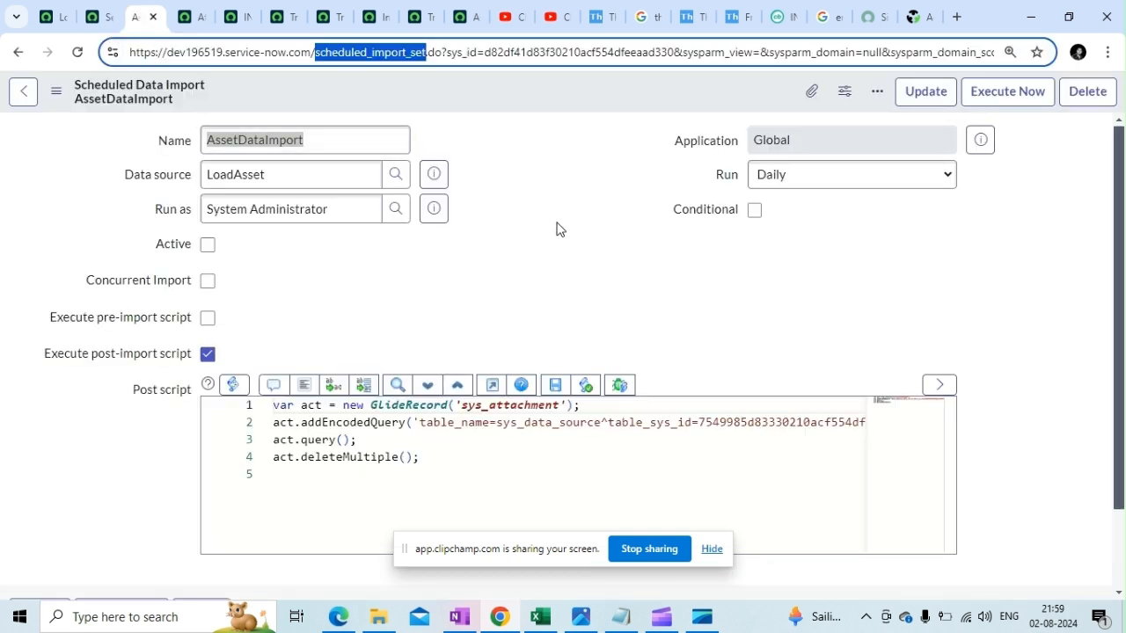
{"action": "left_click", "coordinate": [55, 91]}
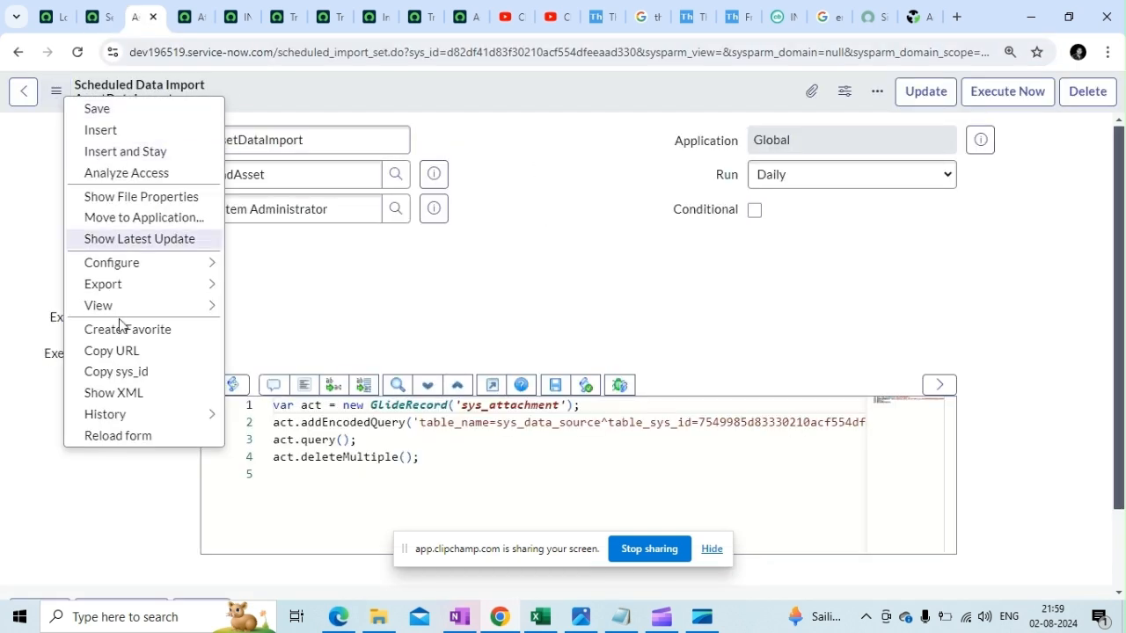
{"action": "left_click", "coordinate": [126, 375]}
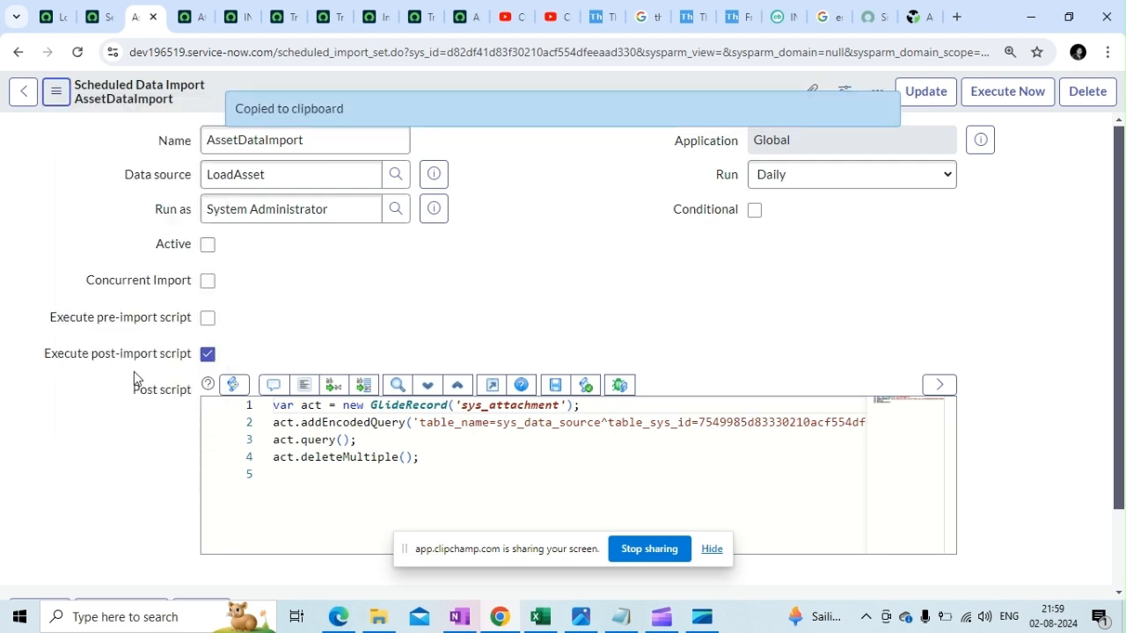
{"action": "left_click", "coordinate": [98, 16]}
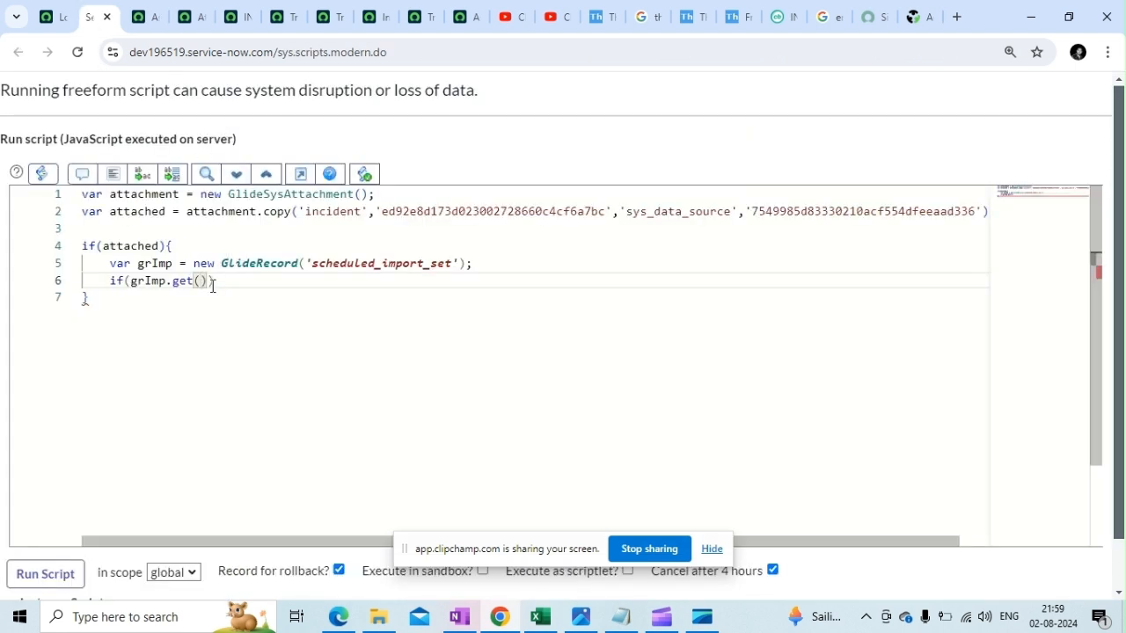
{"action": "type", "text": "'"}
{"action": "key", "text": "ctrl+v"}
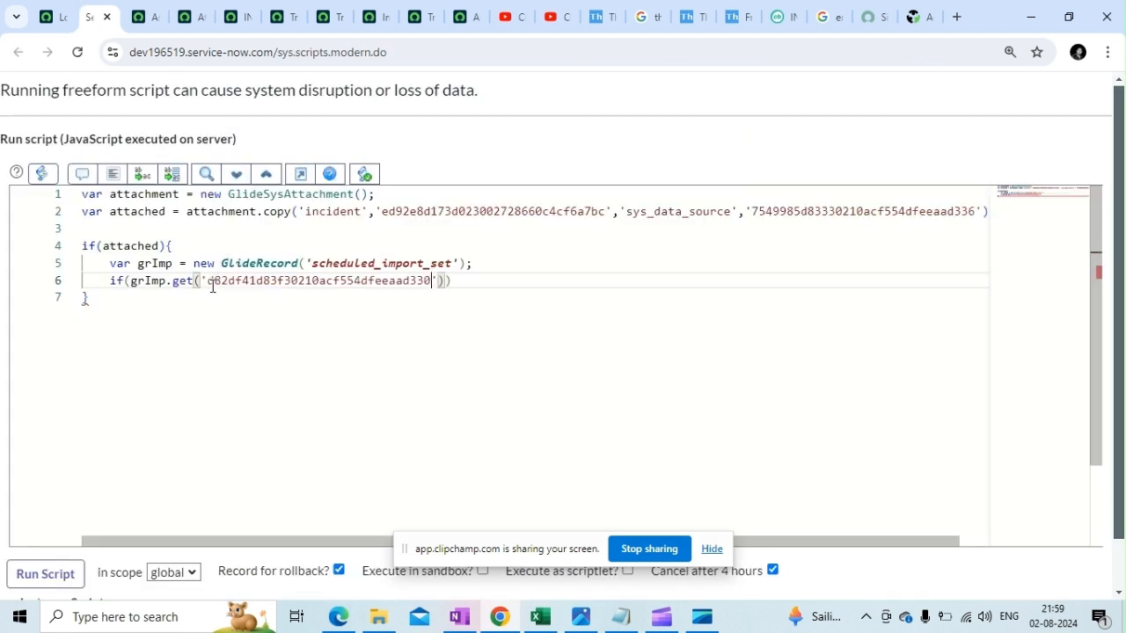
Step: Open a braced body for the nested if(grImp.get(...)) statement with an empty line inside it
{"action": "key", "text": "End"}
{"action": "type", "text": "{"}
{"action": "key", "text": "Return"}
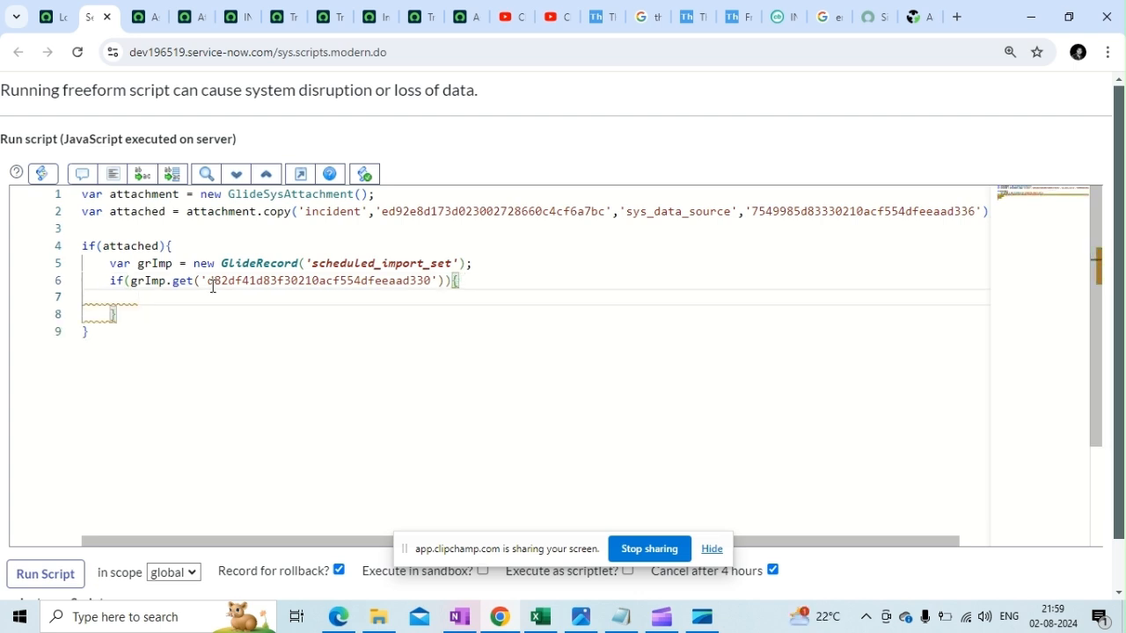
Step: Inside the nested if block, add the statement gs.executeNow(grImp); to run the scheduled import
{"action": "type", "text": "gs."}
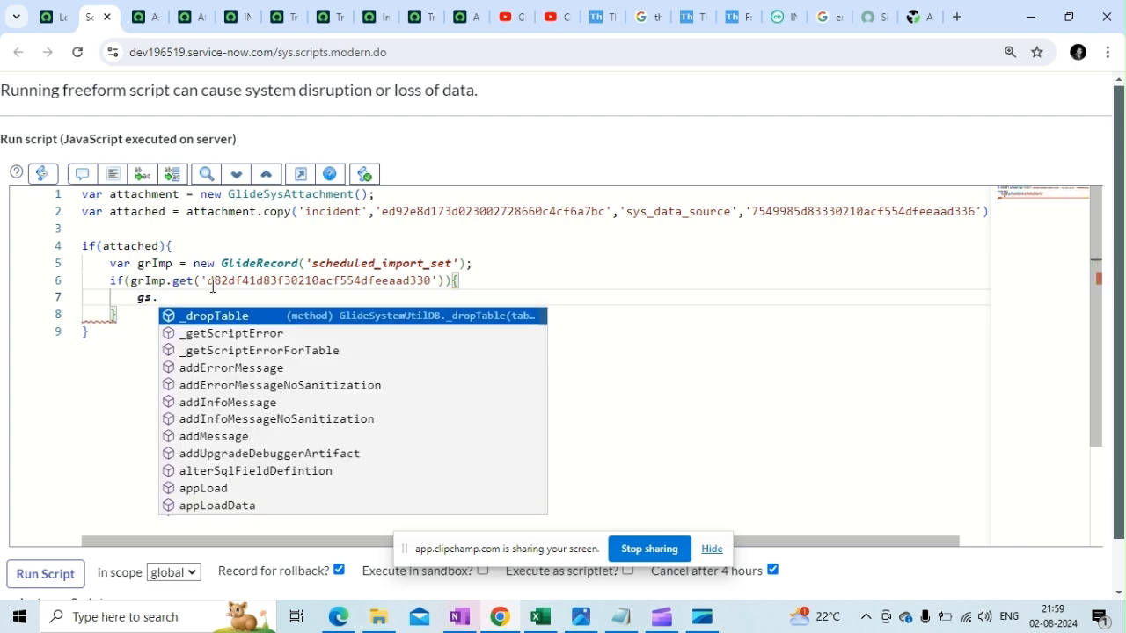
{"action": "type", "text": "exe"}
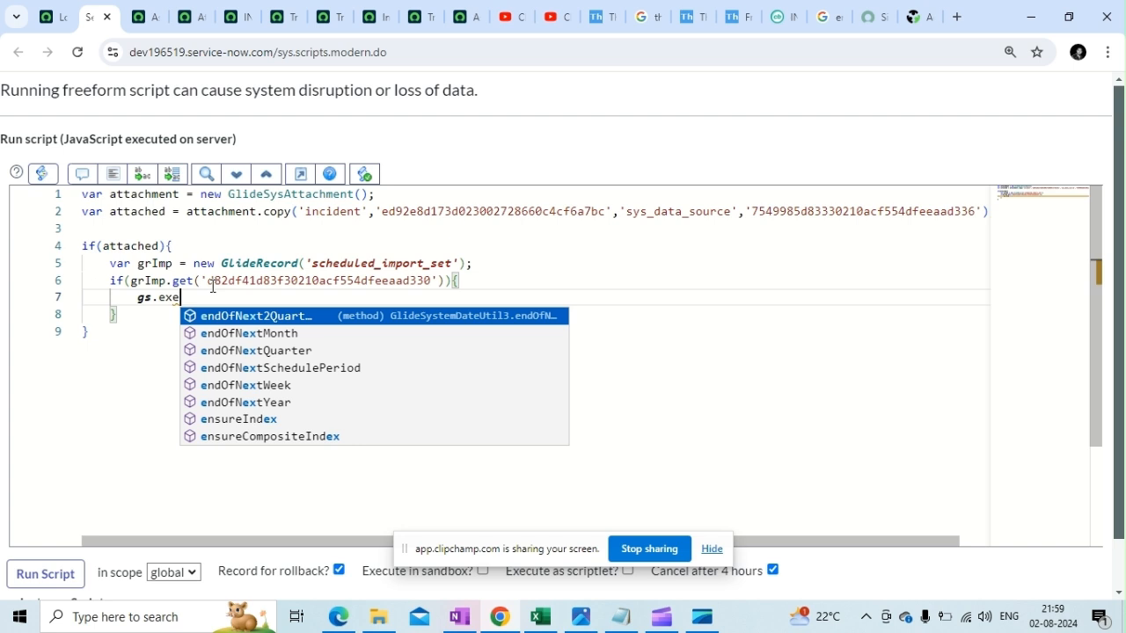
{"action": "type", "text": "cu"}
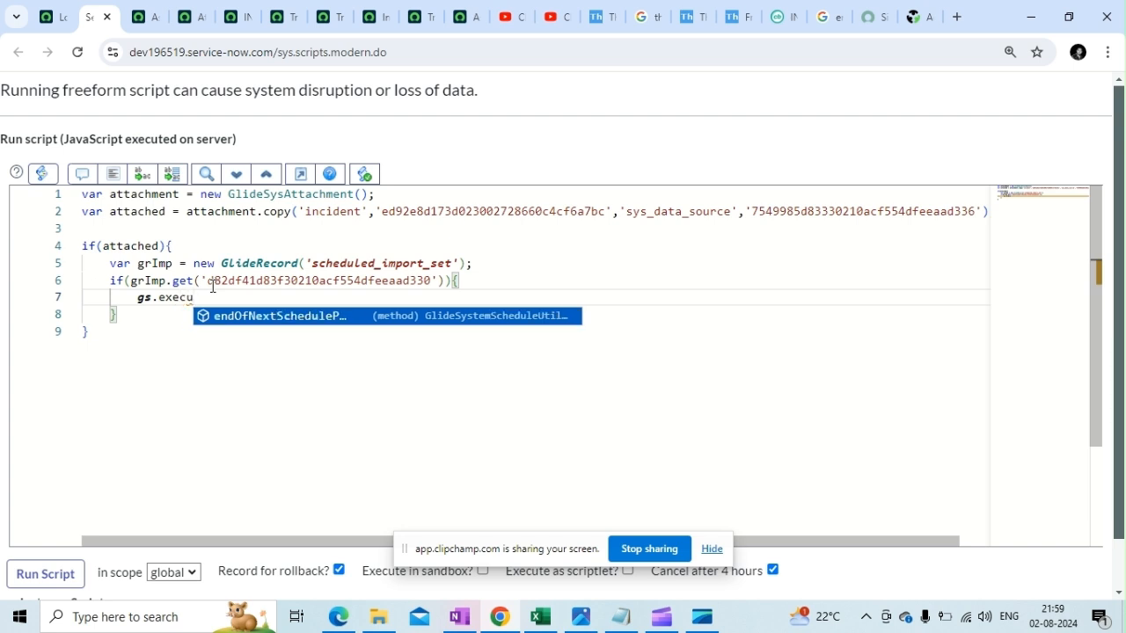
{"action": "type", "text": "teNow"}
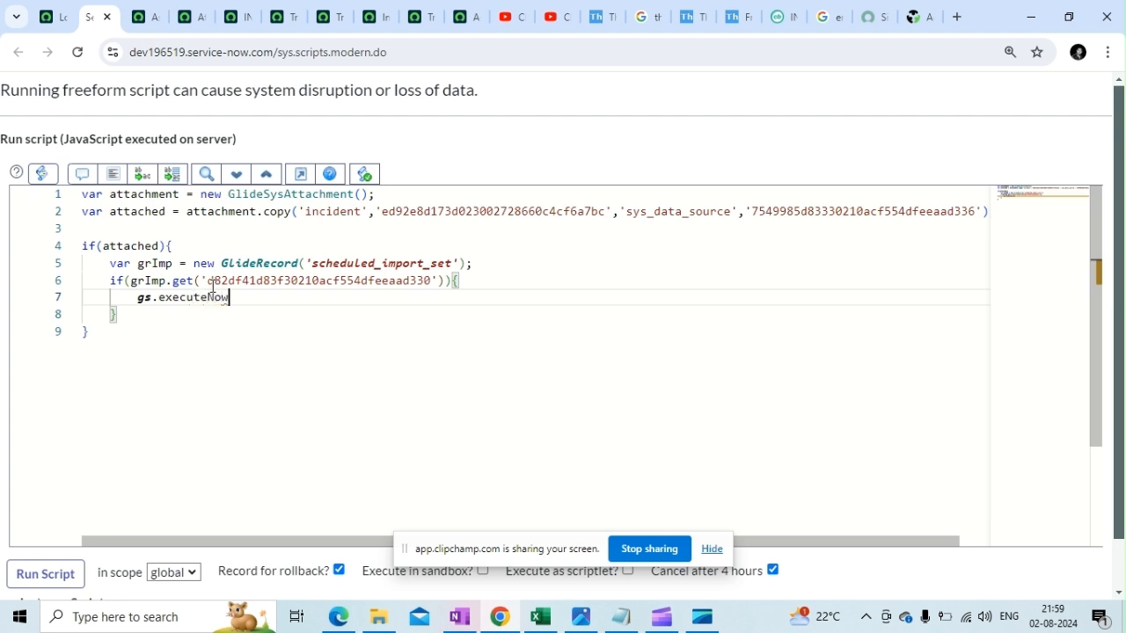
{"action": "type", "text": "()"}
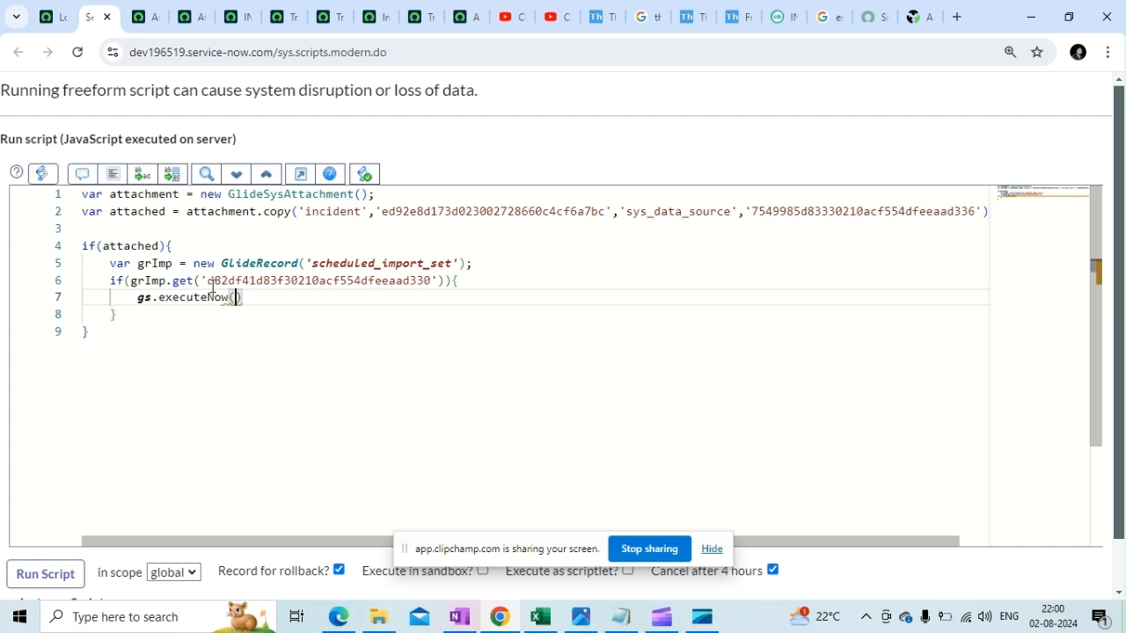
{"action": "type", "text": "grImp"}
{"action": "key", "text": "Right"}
{"action": "type", "text": ";"}
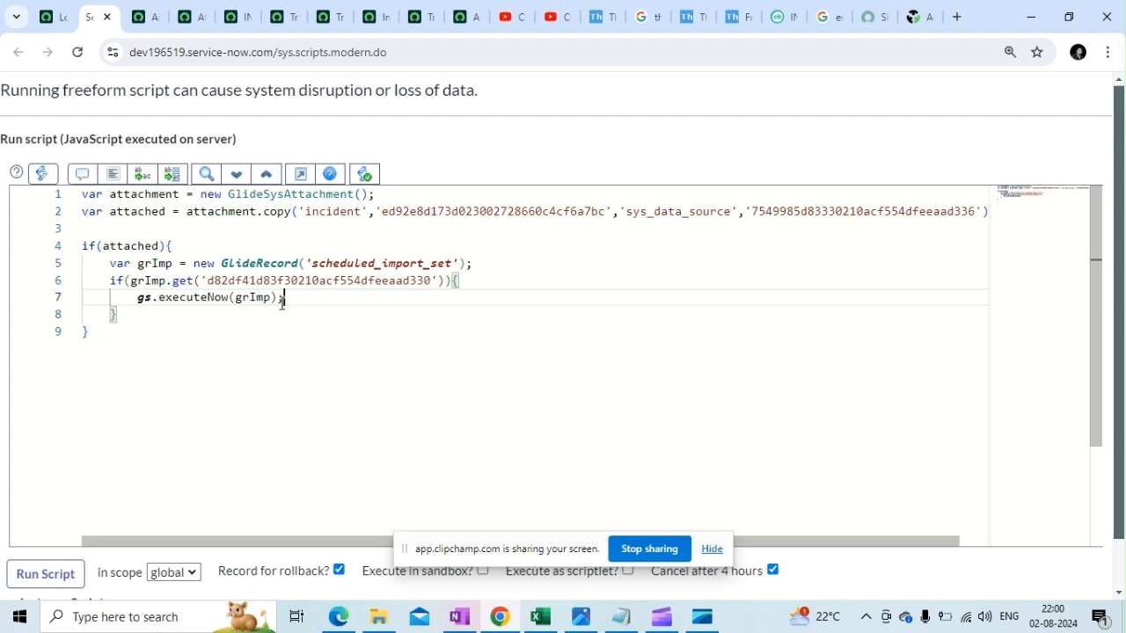
Step: Check the AssetDataImport scheduled import record, return to the background script and run it in the global scope
{"action": "left_click", "coordinate": [143, 17]}
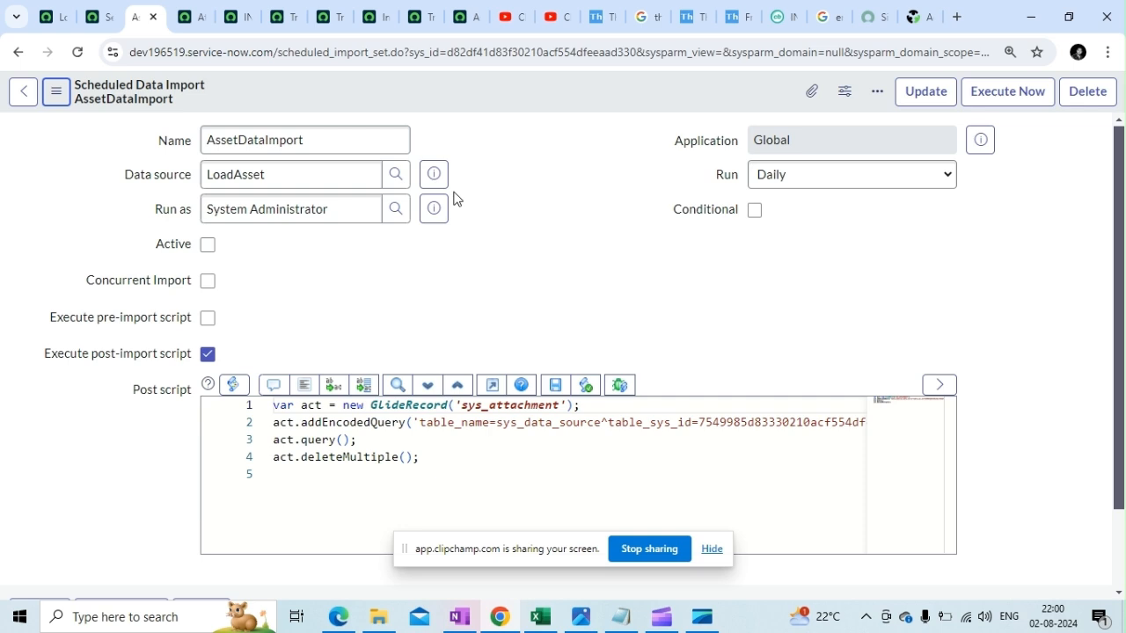
{"action": "left_click", "coordinate": [104, 30]}
{"action": "scroll", "coordinate": [369, 373], "scroll_direction": "down", "scroll_amount": 1}
{"action": "scroll", "coordinate": [264, 395], "scroll_direction": "up", "scroll_amount": 1}
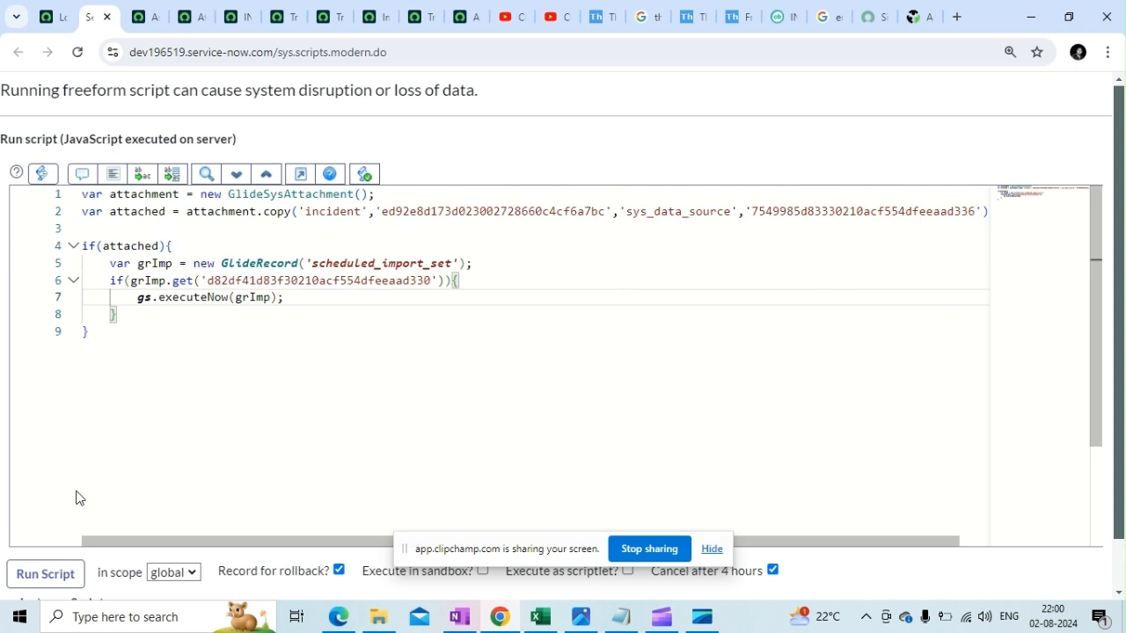
{"action": "left_click", "coordinate": [43, 577]}
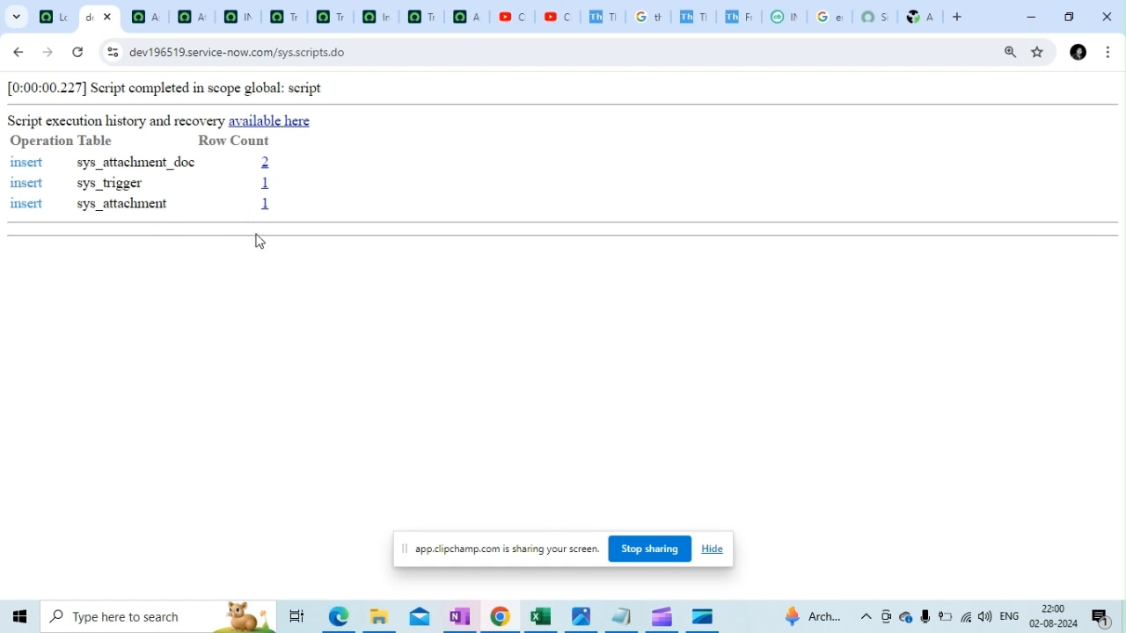
Step: Look over the LoadAsset data source record and reload it after the script run
{"action": "left_click", "coordinate": [51, 18]}
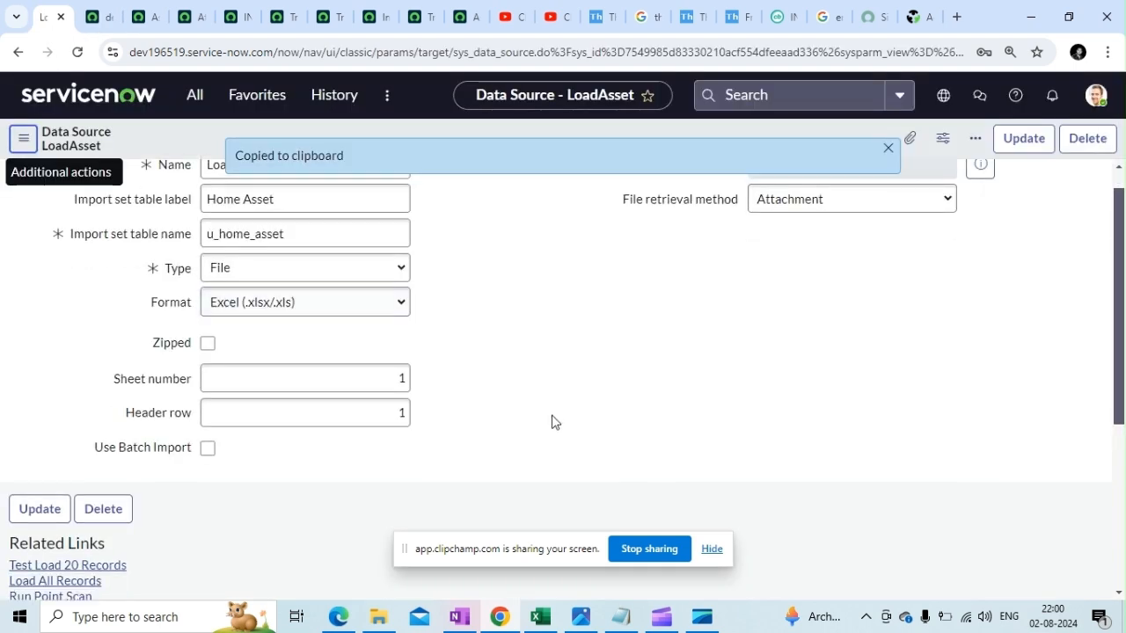
{"action": "scroll", "coordinate": [550, 419], "scroll_direction": "down", "scroll_amount": 3}
{"action": "left_click", "coordinate": [80, 54]}
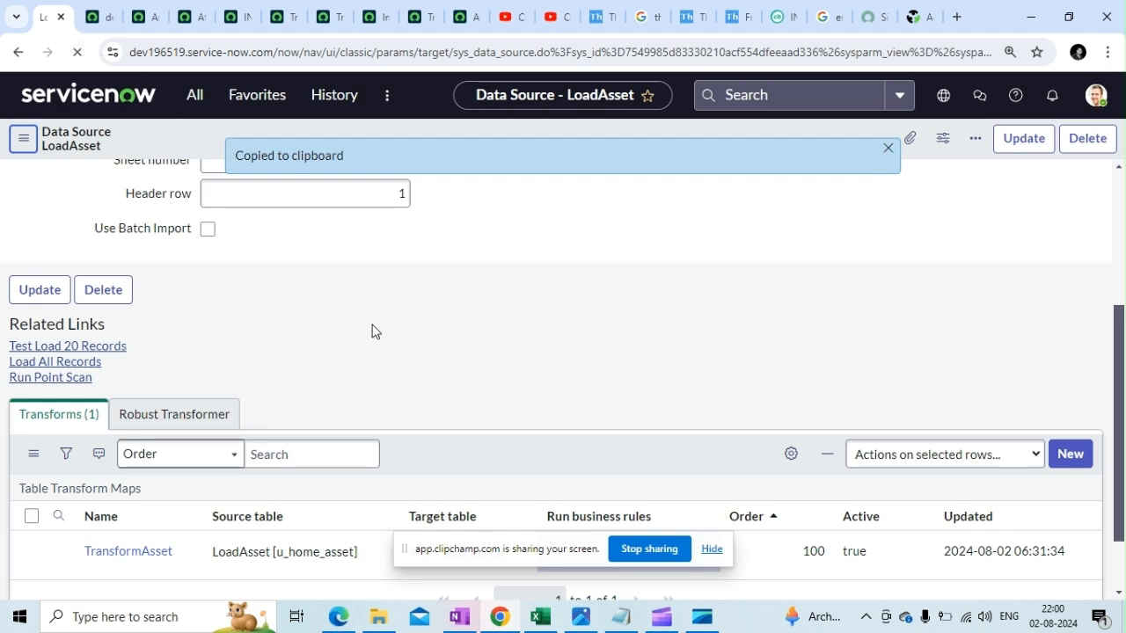
{"action": "left_click", "coordinate": [670, 619]}
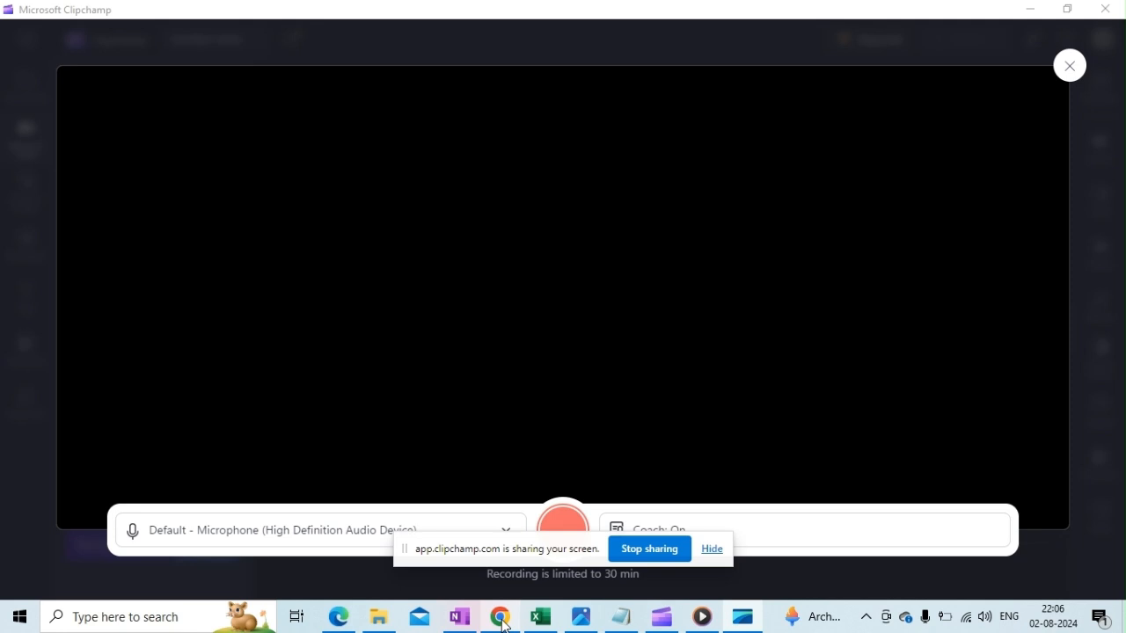
{"action": "left_click", "coordinate": [503, 620]}
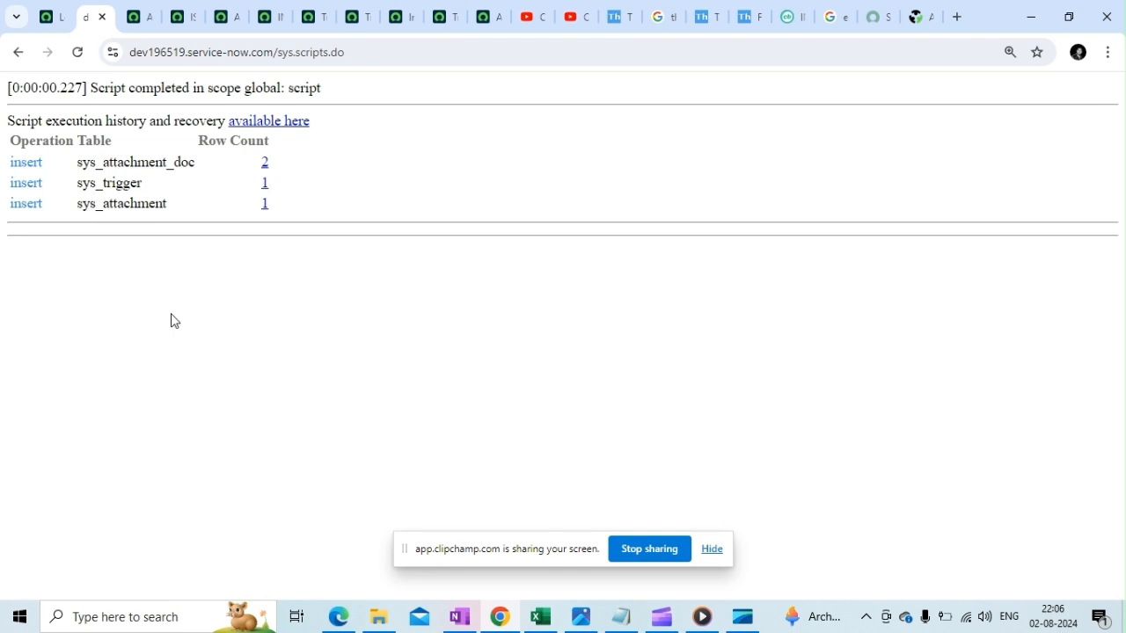
Step: Review the already open import set record ISET0010003 for the LoadAsset data source and reload it
{"action": "left_click", "coordinate": [184, 24]}
{"action": "scroll", "coordinate": [186, 226], "scroll_direction": "up", "scroll_amount": 3}
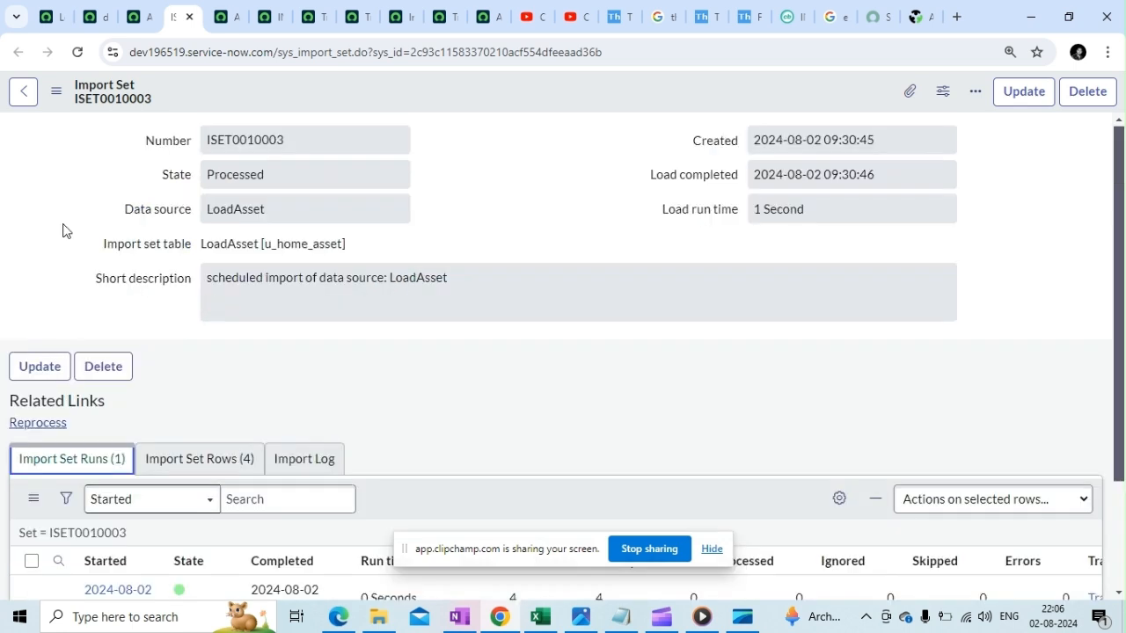
{"action": "left_click", "coordinate": [78, 53]}
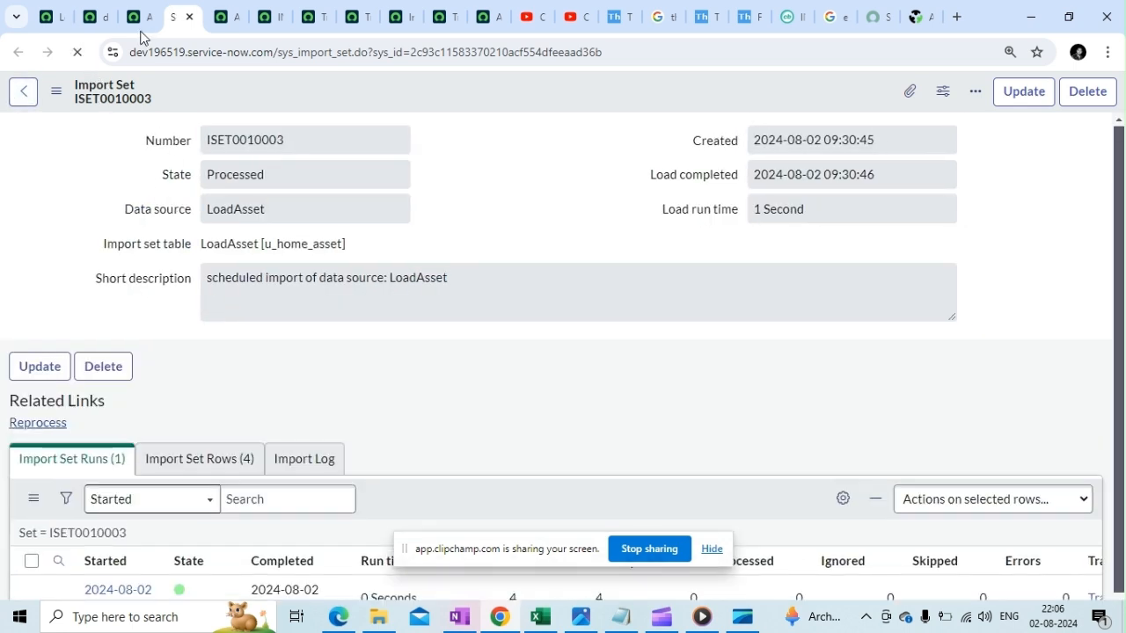
Step: Reload the AssetDataImport scheduled import and open the import set linked to its listed execution in a new browser tab
{"action": "left_click", "coordinate": [136, 19]}
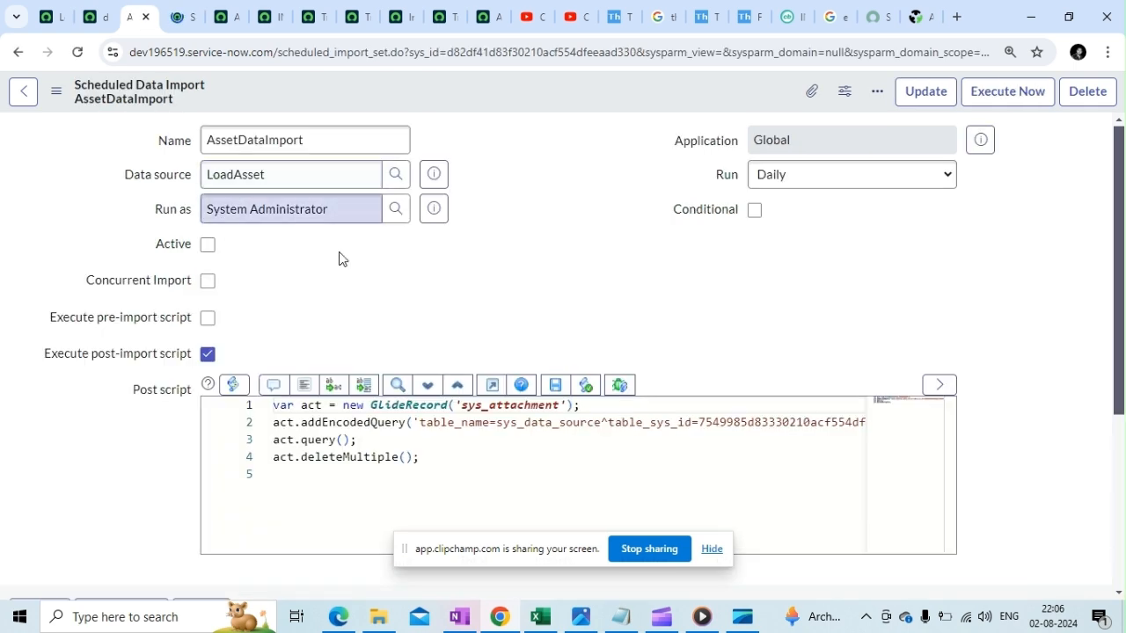
{"action": "left_click", "coordinate": [78, 53]}
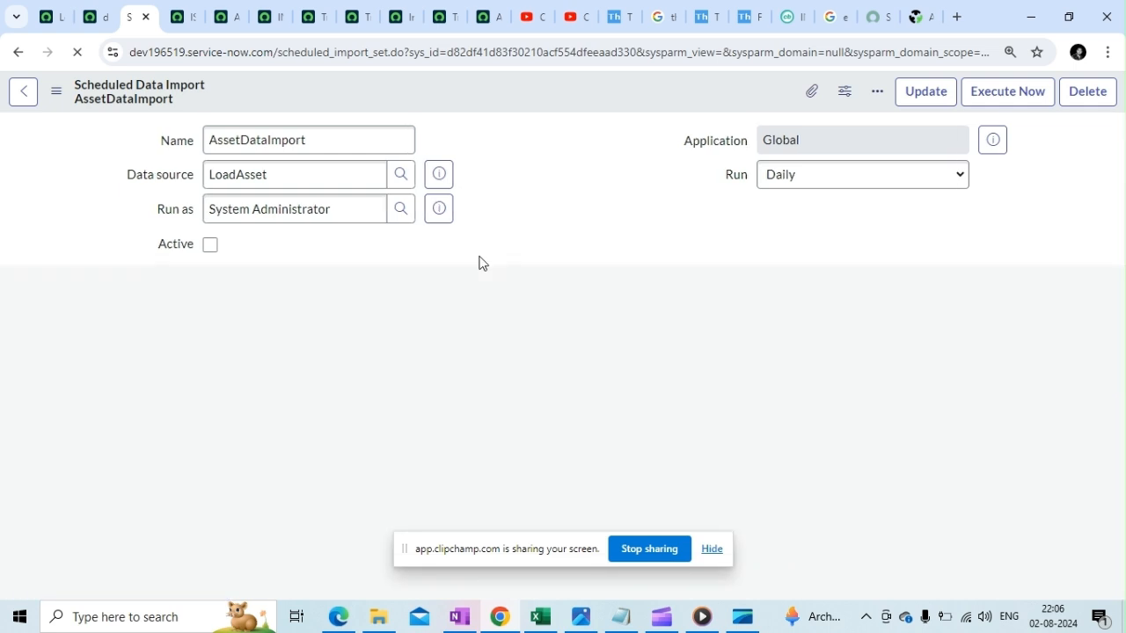
{"action": "scroll", "coordinate": [598, 231], "scroll_direction": "down", "scroll_amount": 15}
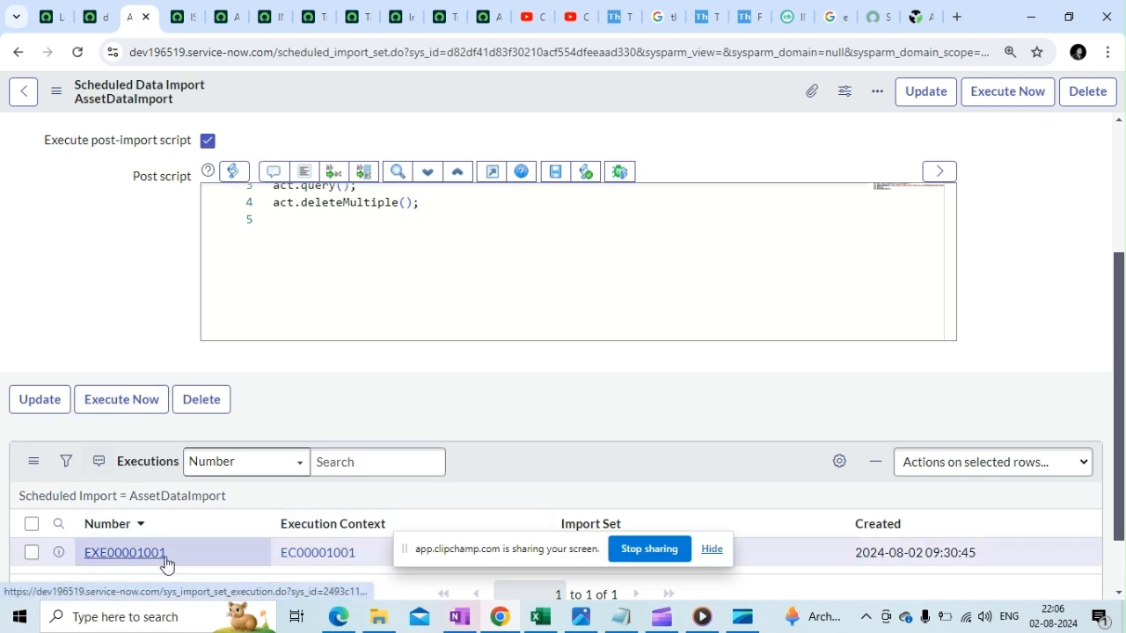
{"action": "left_click", "coordinate": [711, 549]}
{"action": "left_click", "coordinate": [652, 554], "text": "ctrl"}
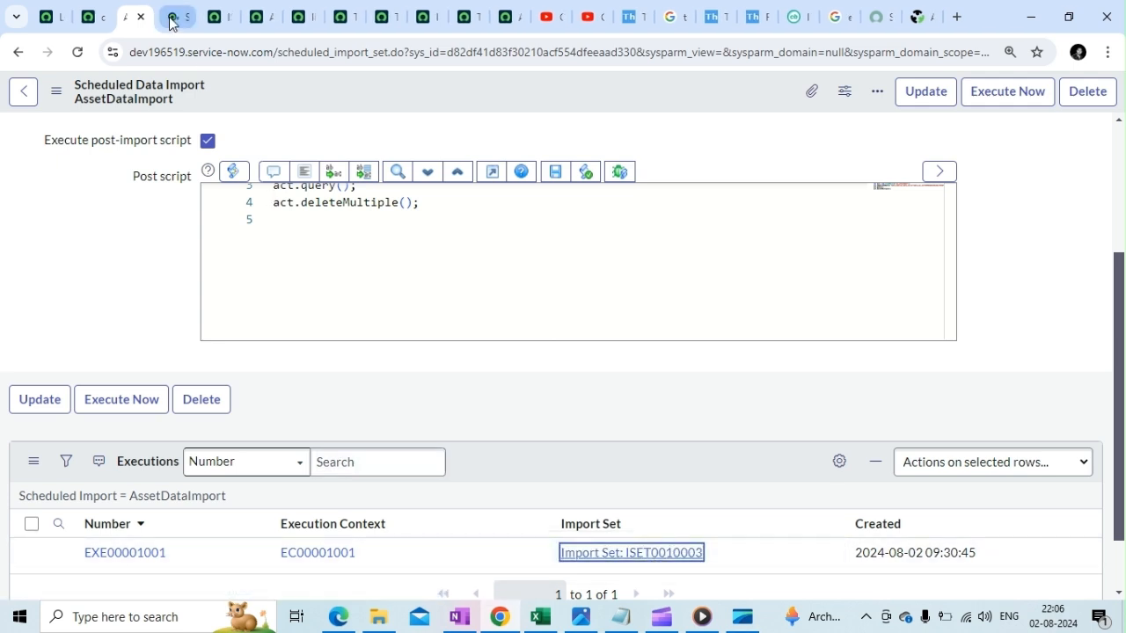
{"action": "left_click", "coordinate": [172, 18]}
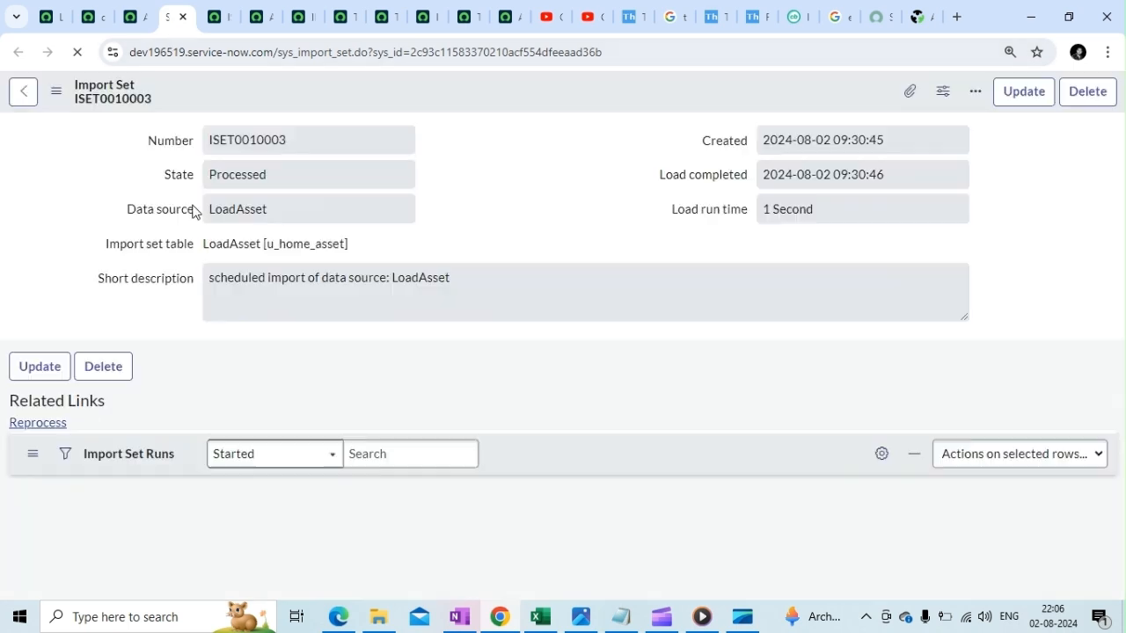
Step: Examine the import set's run and its import set rows with their states and target records
{"action": "scroll", "coordinate": [302, 257], "scroll_direction": "down", "scroll_amount": 2}
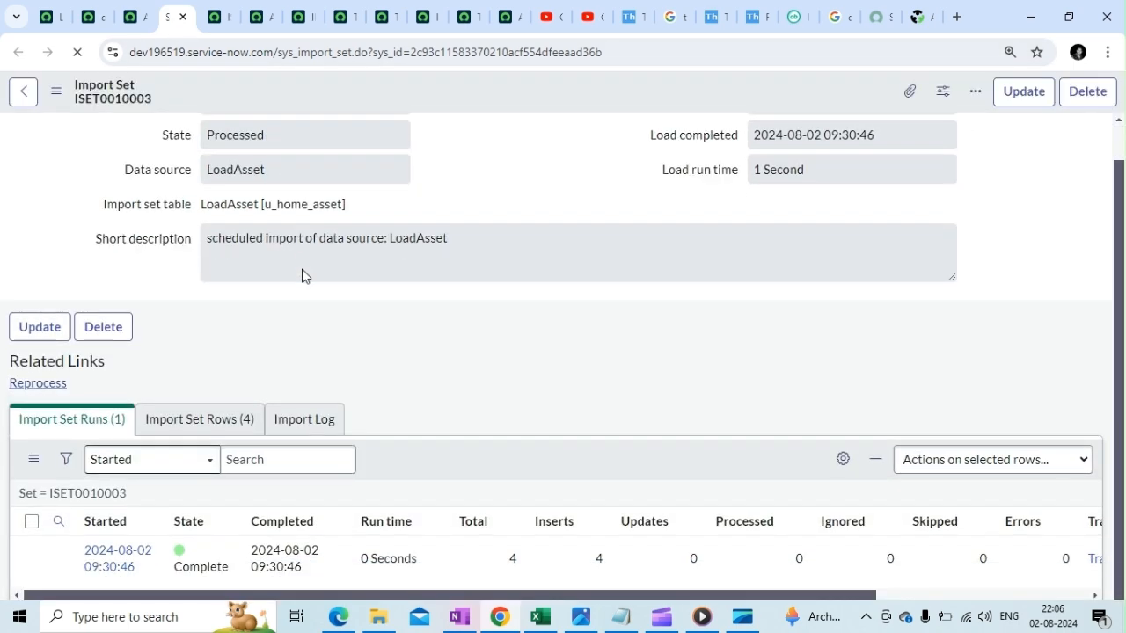
{"action": "left_click", "coordinate": [221, 426]}
{"action": "scroll", "coordinate": [674, 494], "scroll_direction": "down", "scroll_amount": 2}
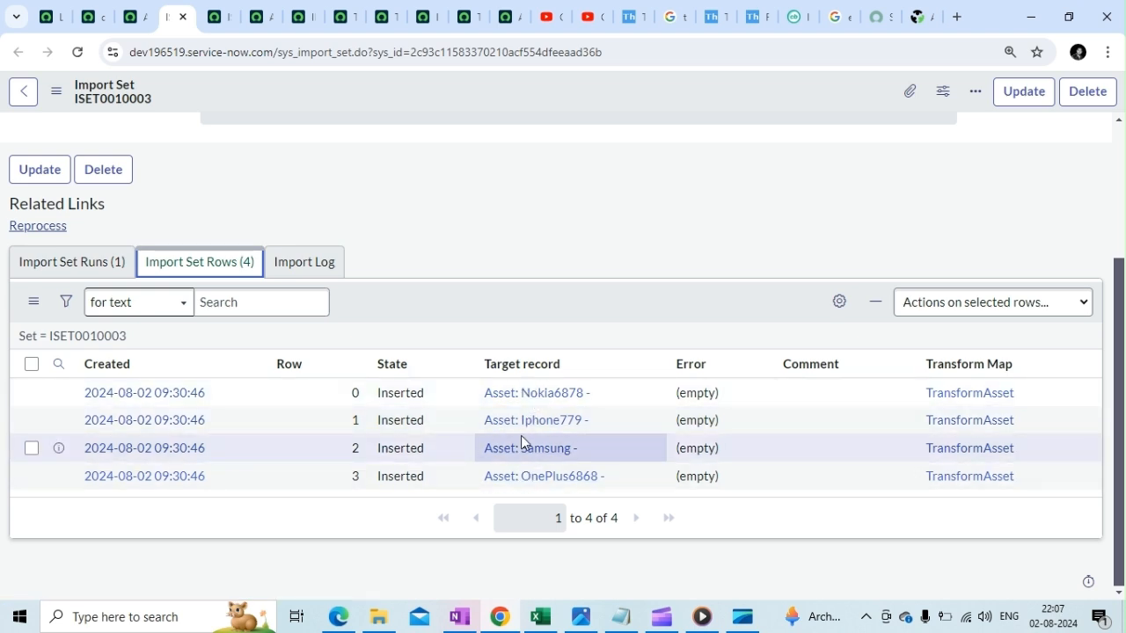
Step: Compare the list of assets created today with the asset tags and serial numbers in the Asset workbook in Excel
{"action": "left_click", "coordinate": [469, 18]}
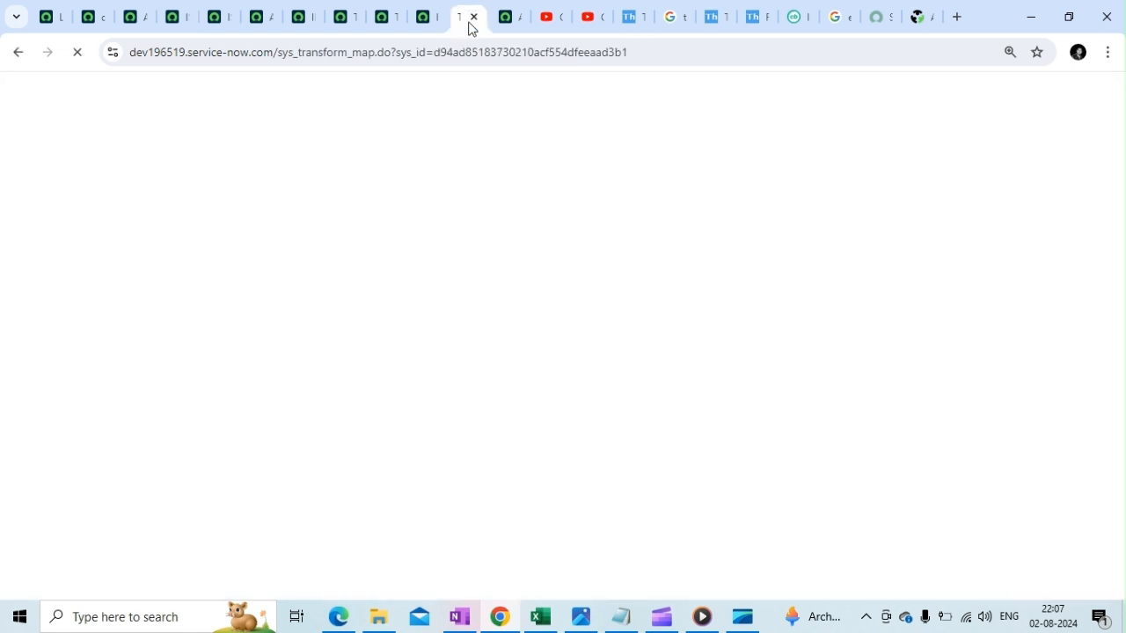
{"action": "left_click", "coordinate": [515, 26]}
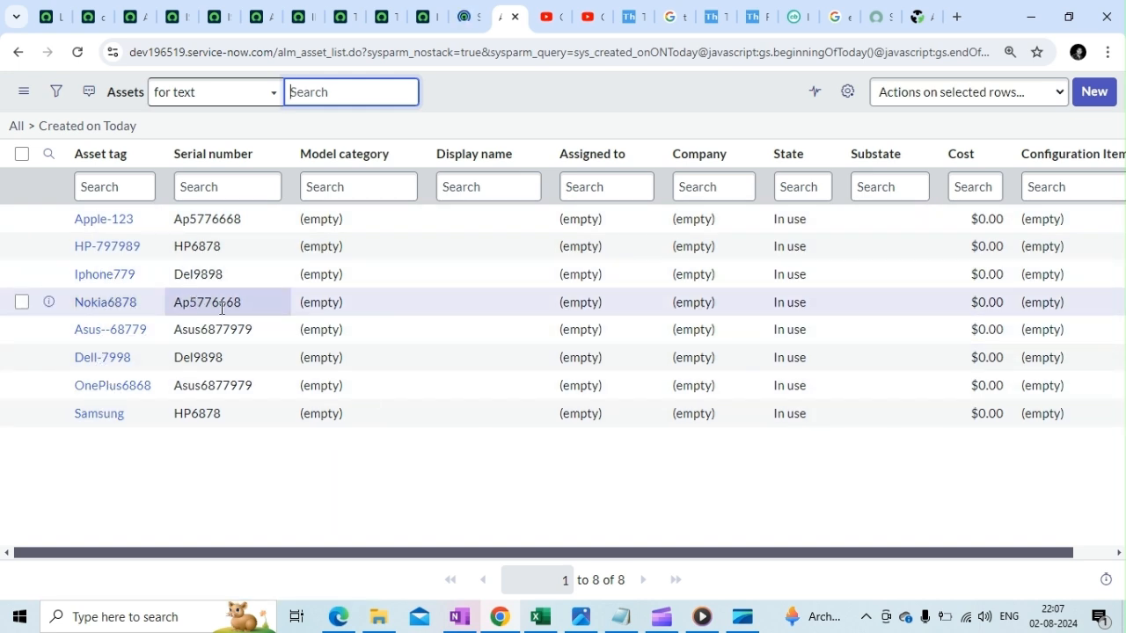
{"action": "left_click", "coordinate": [540, 616]}
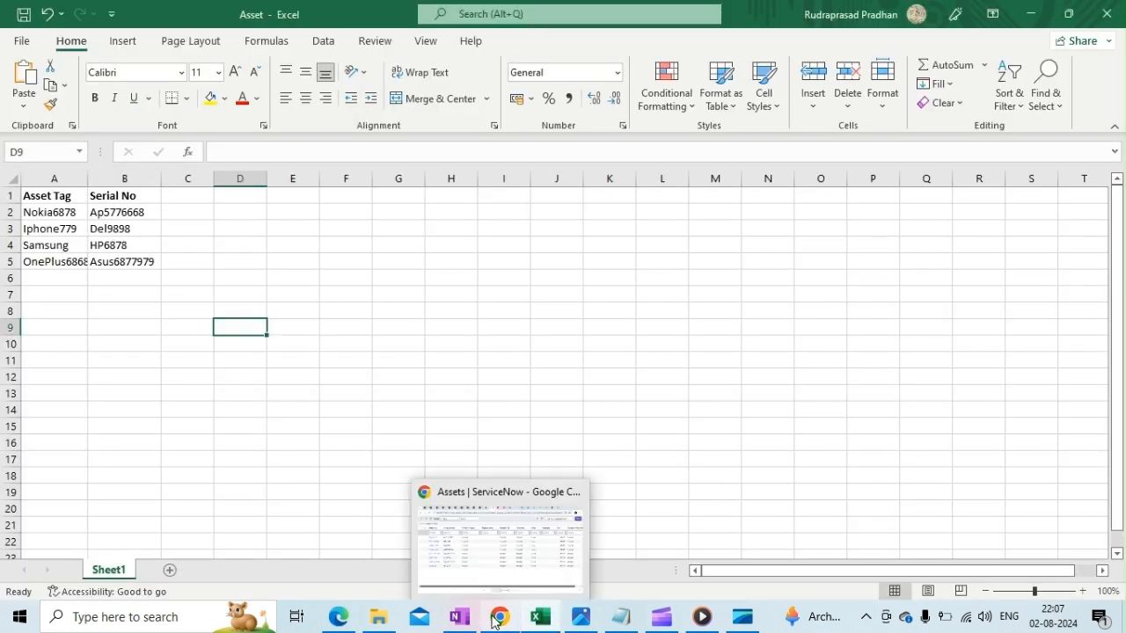
{"action": "left_click", "coordinate": [495, 622]}
Step: Return to the LoadAsset data source record and reload it to check whether it still has an attachment
{"action": "left_click", "coordinate": [48, 15]}
{"action": "scroll", "coordinate": [329, 311], "scroll_direction": "up", "scroll_amount": 2}
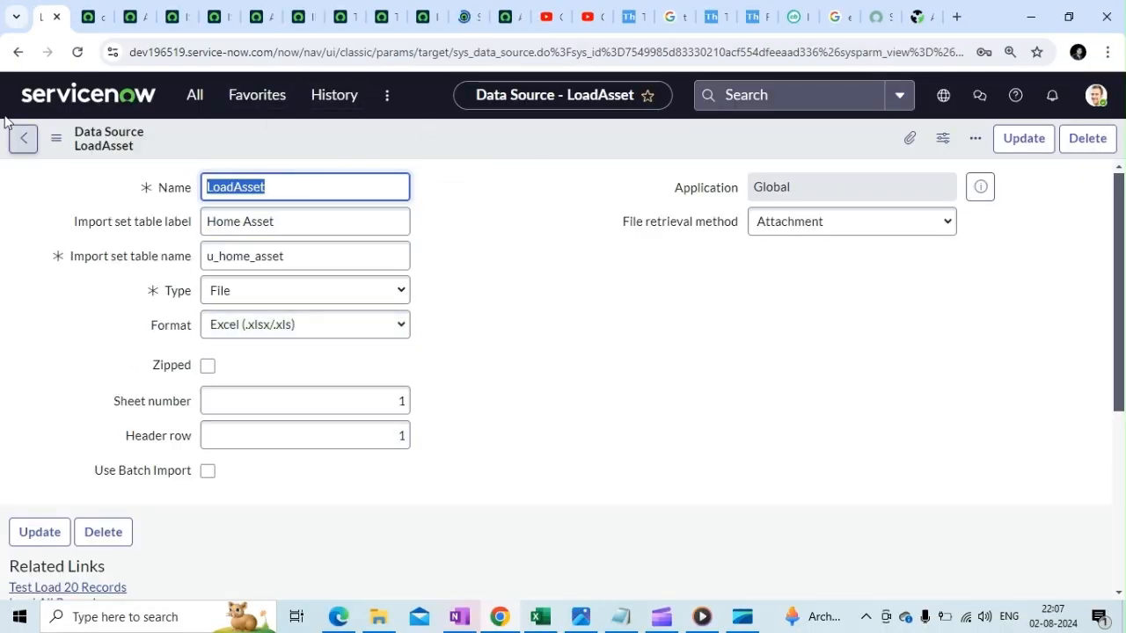
{"action": "left_click", "coordinate": [78, 52]}
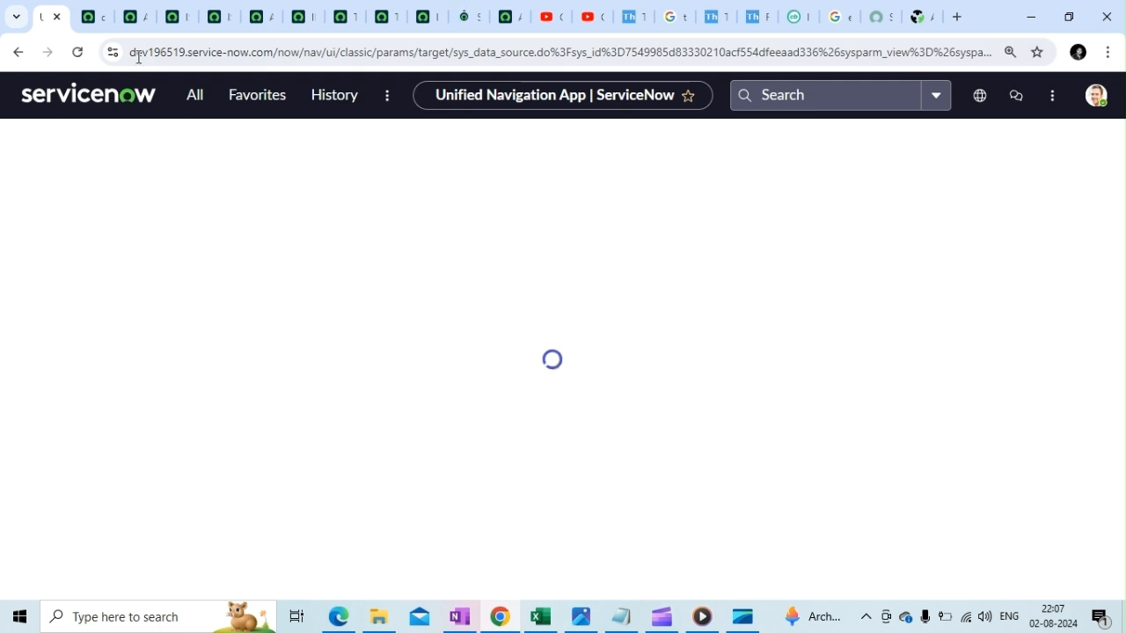
Step: Examine the post-import script of the AssetDataImport scheduled import that deletes the data source's attachments
{"action": "left_click", "coordinate": [137, 20]}
{"action": "scroll", "coordinate": [344, 342], "scroll_direction": "up", "scroll_amount": 2}
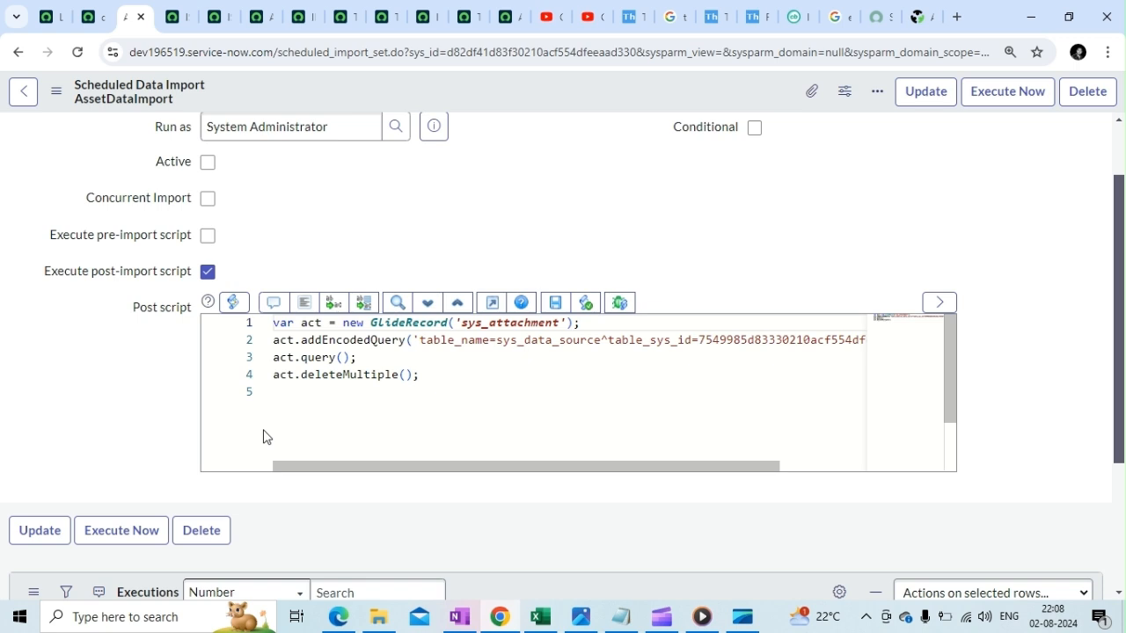
{"action": "left_click", "coordinate": [659, 609]}
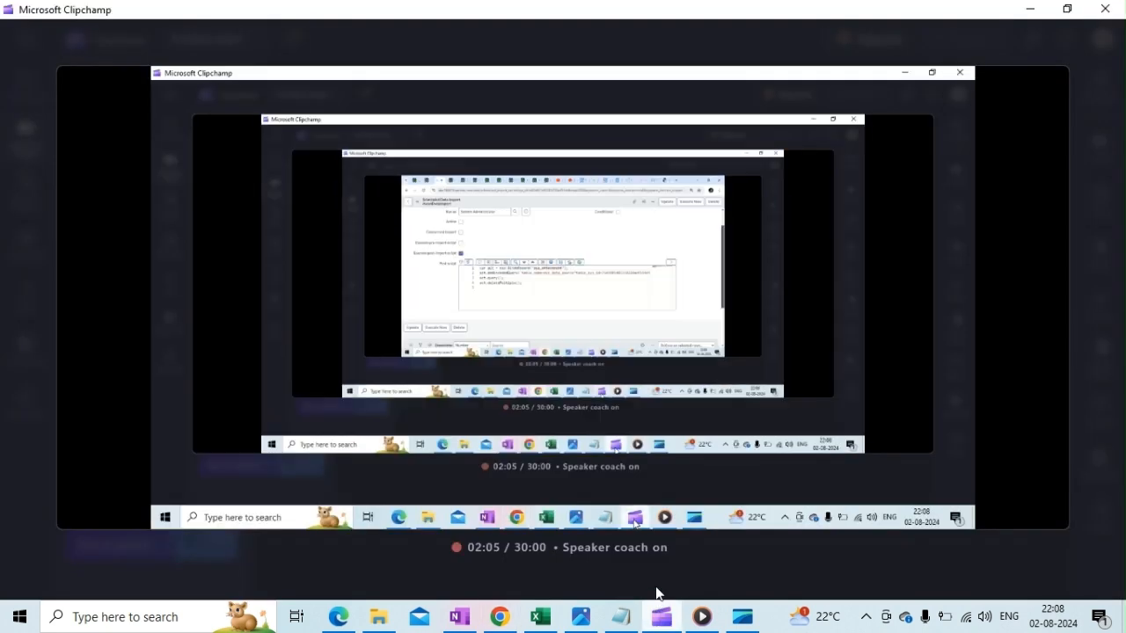